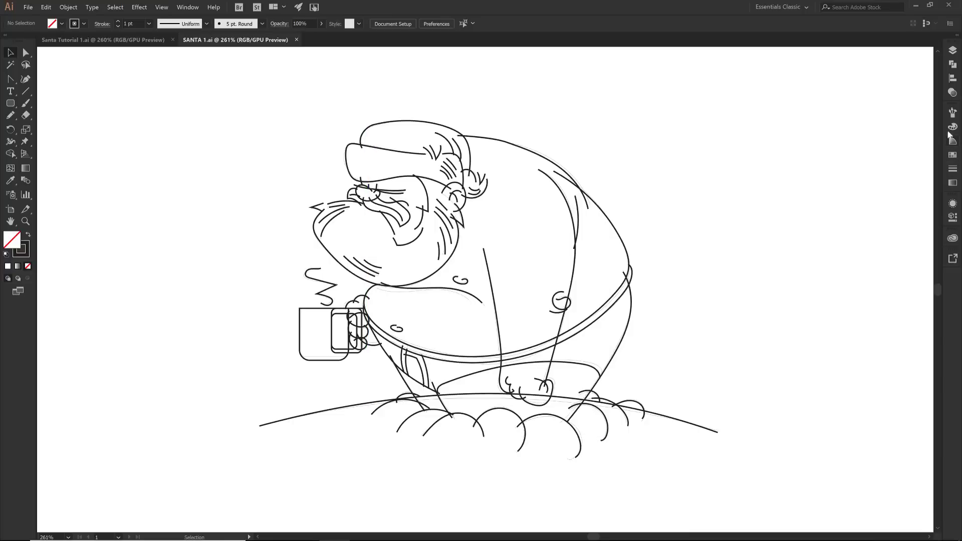
# Open Hand Painted Cartoon Brushes 1 from Dropbox > Illustrator Tutorial Images > Illustrator Tutorial Resources > Cartoon Brushes
pyautogui.click(952, 115)
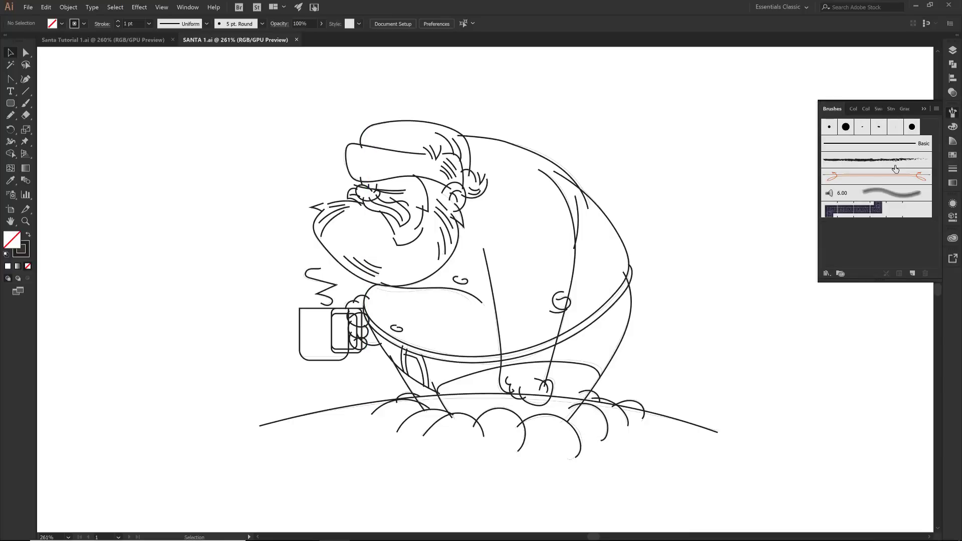
pyautogui.click(827, 273)
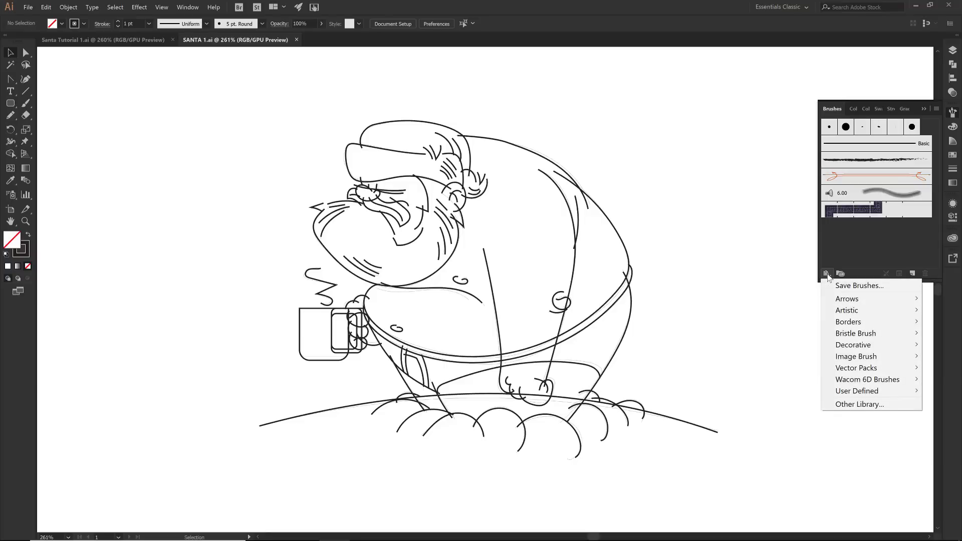
pyautogui.click(837, 405)
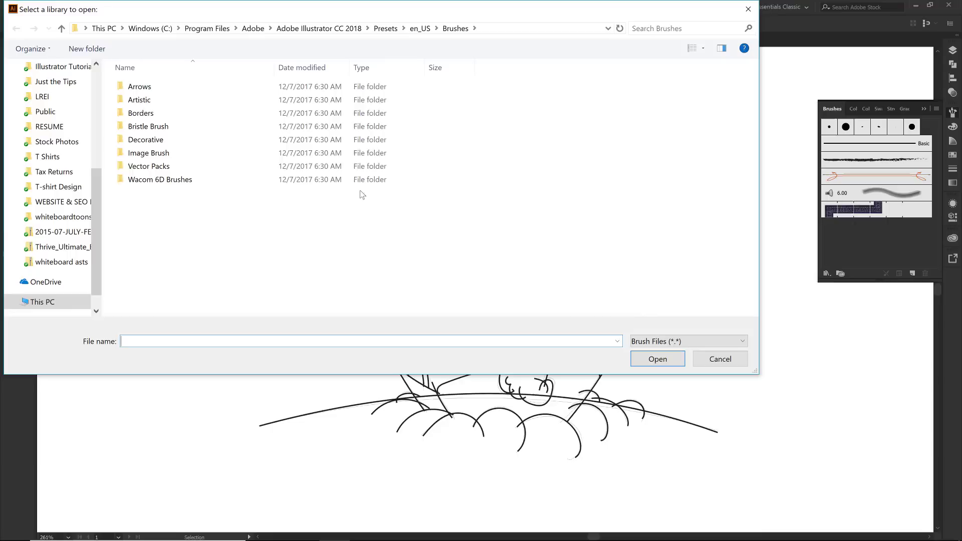
pyautogui.scroll(4, 93, 189)
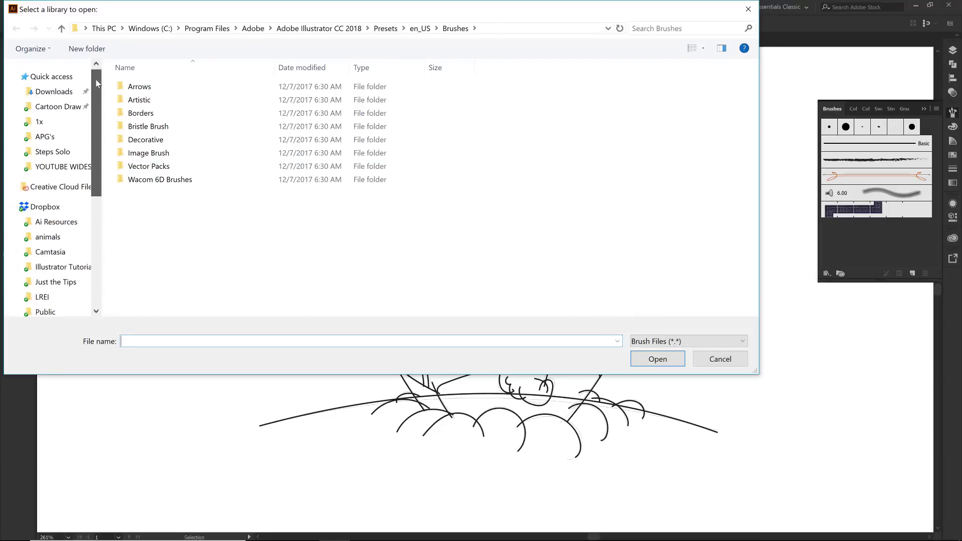
pyautogui.click(45, 207)
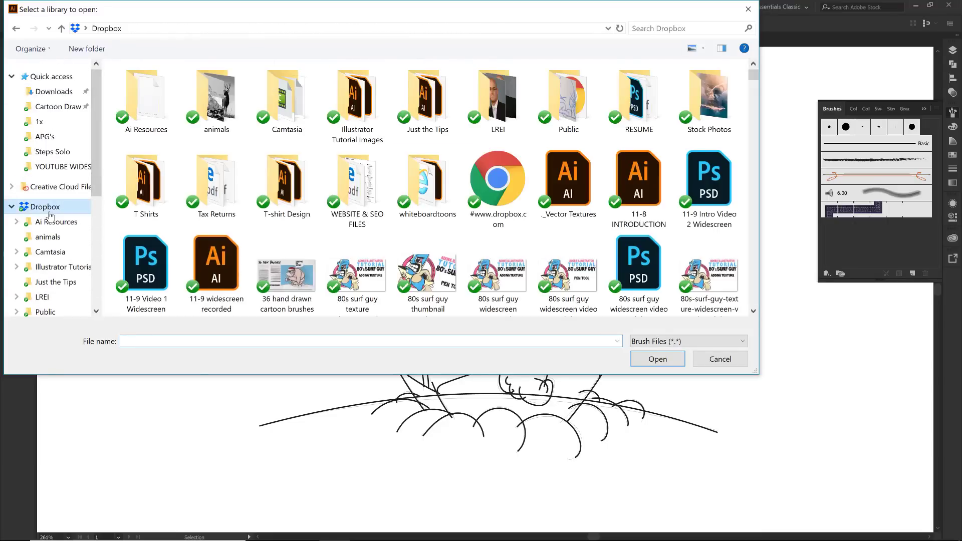
pyautogui.doubleClick(366, 134)
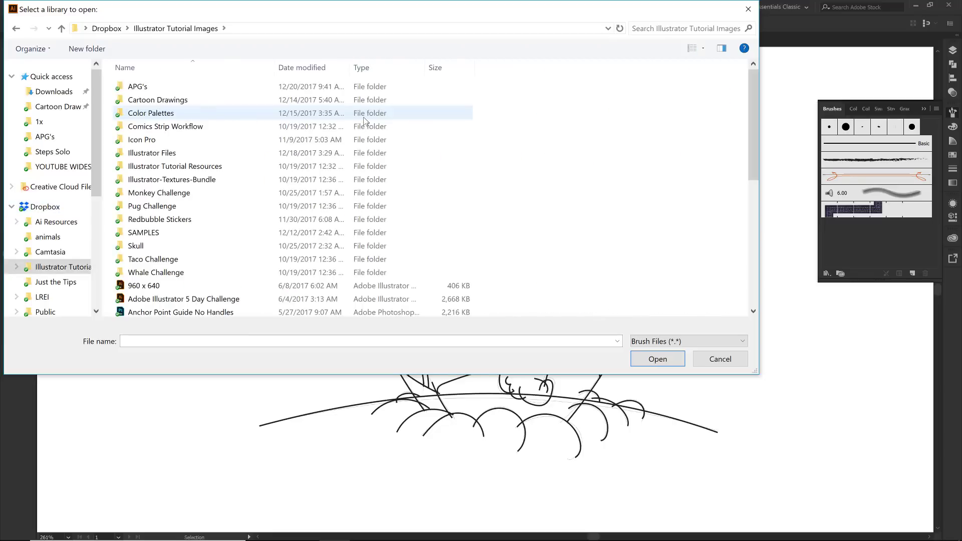
pyautogui.doubleClick(168, 167)
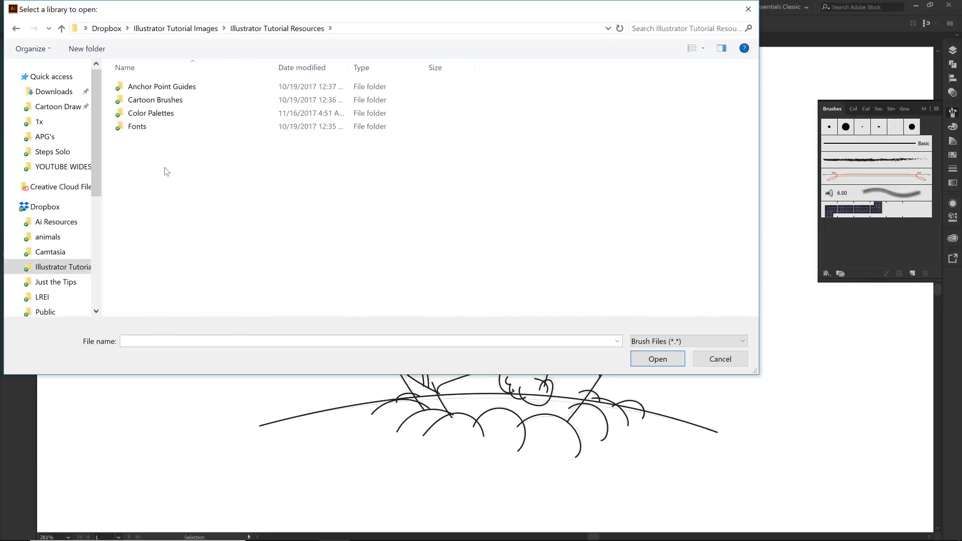
pyautogui.doubleClick(185, 101)
pyautogui.click(185, 142)
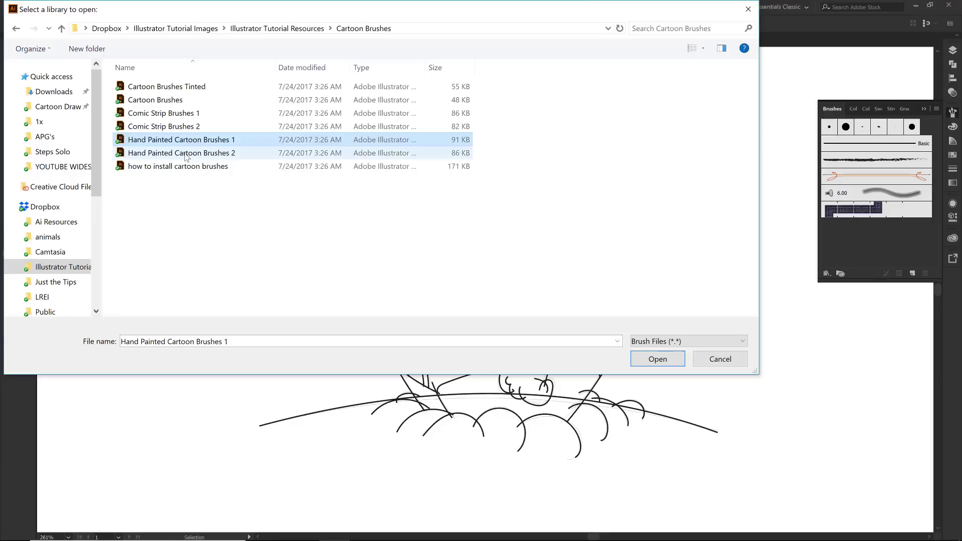
pyautogui.click(189, 153)
# Load Hand Painted Cartoon Brushes 1, then load Hand Painted Cartoon Brushes 2 via Other Library
pyautogui.click(231, 147)
pyautogui.click(649, 360)
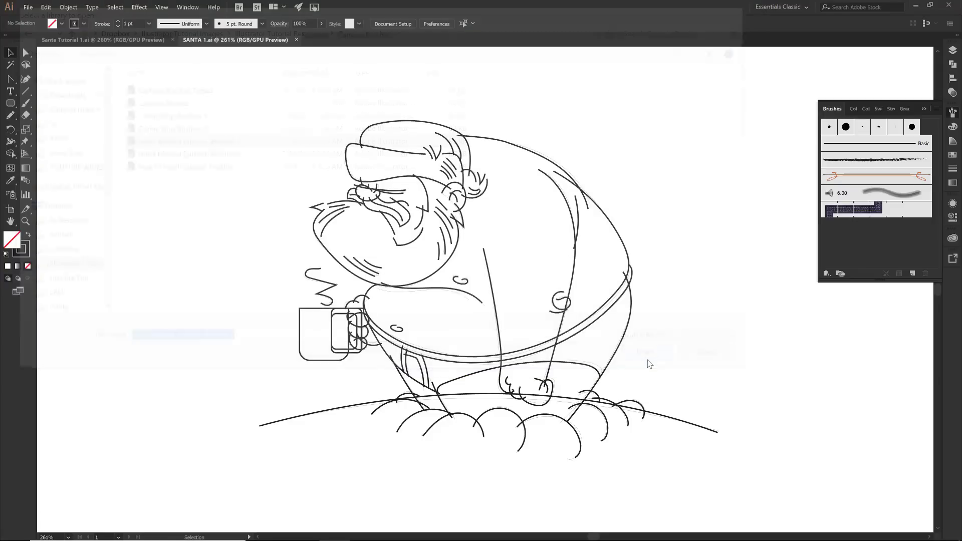
pyautogui.click(460, 329)
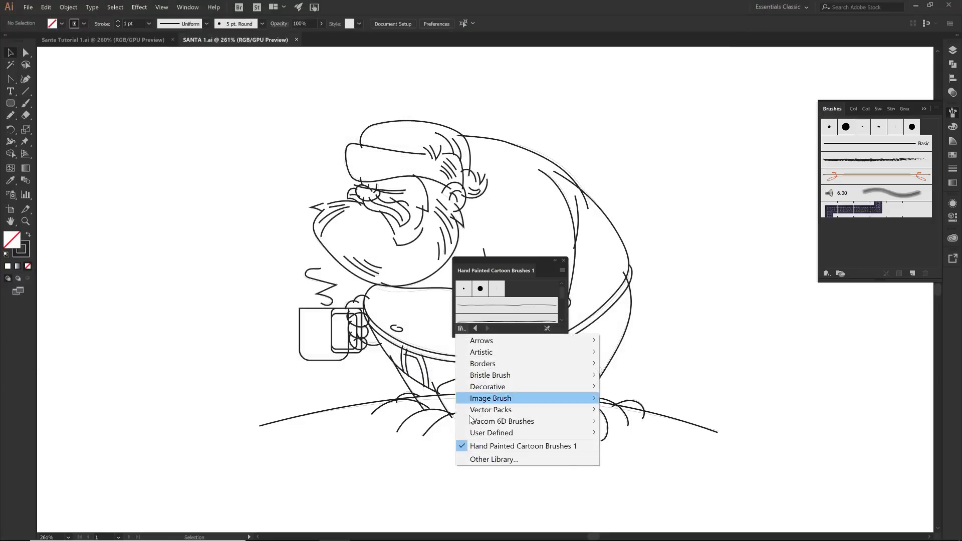
pyautogui.click(494, 459)
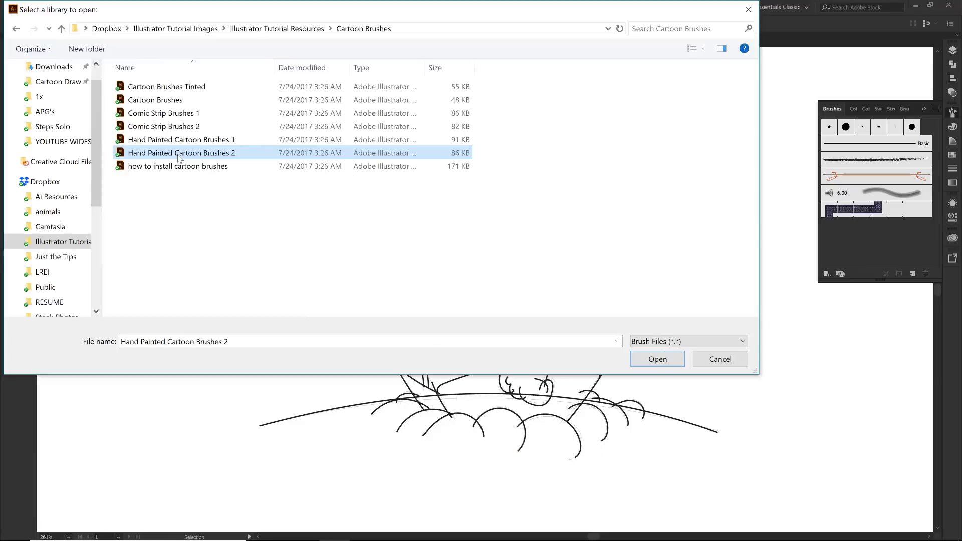
pyautogui.click(661, 359)
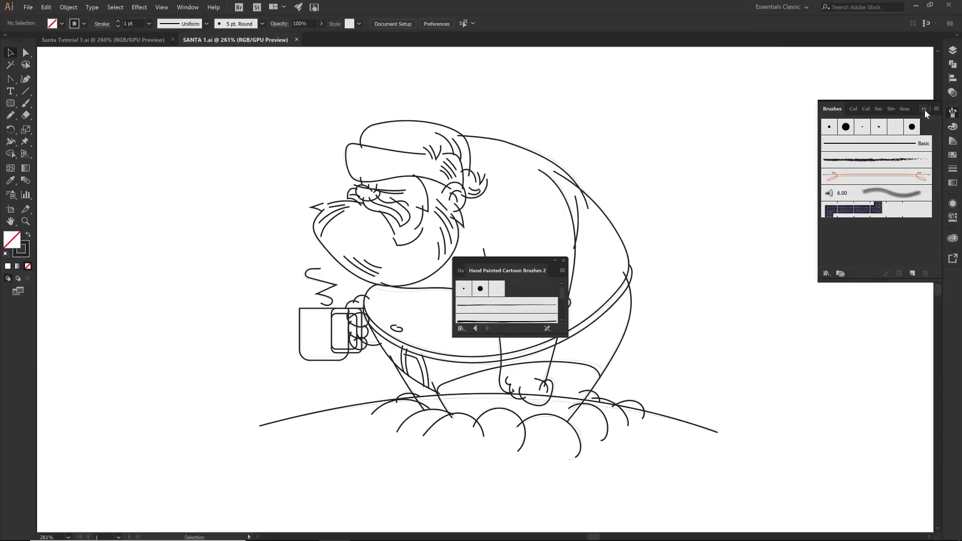
# Collapse the Brushes panel, then move and enlarge the brush library panel to show more brushes
pyautogui.click(923, 109)
pyautogui.moveTo(513, 258)
pyautogui.mouseDown()
pyautogui.moveTo(663, 109)
pyautogui.moveTo(664, 87)
pyautogui.mouseUp()
pyautogui.moveTo(658, 166); pyautogui.dragTo(669, 293)
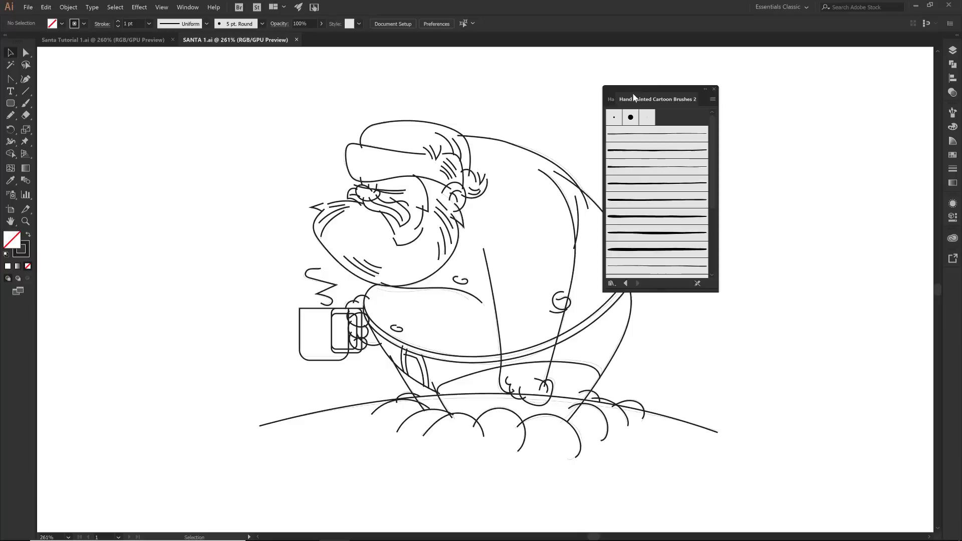
pyautogui.moveTo(631, 89); pyautogui.dragTo(673, 87)
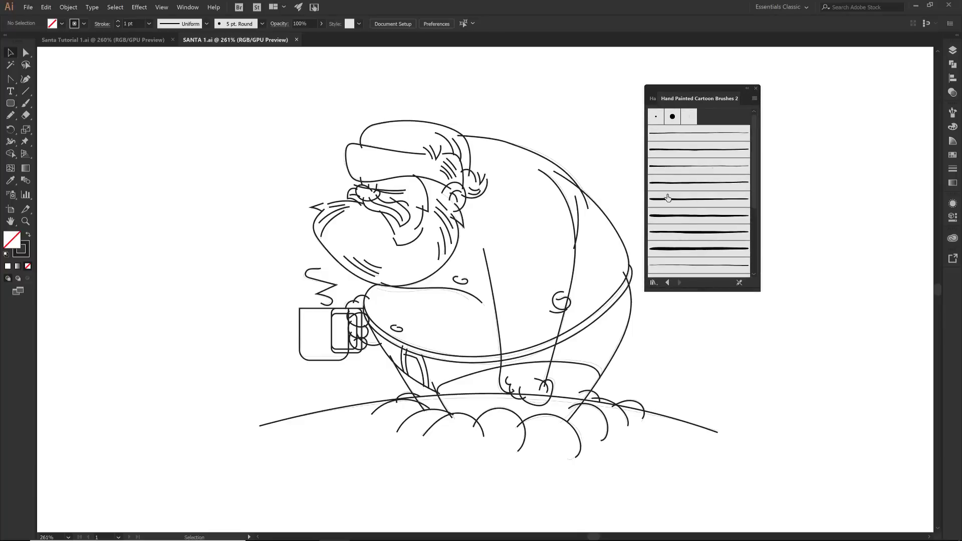
pyautogui.scroll(-1, 695, 232)
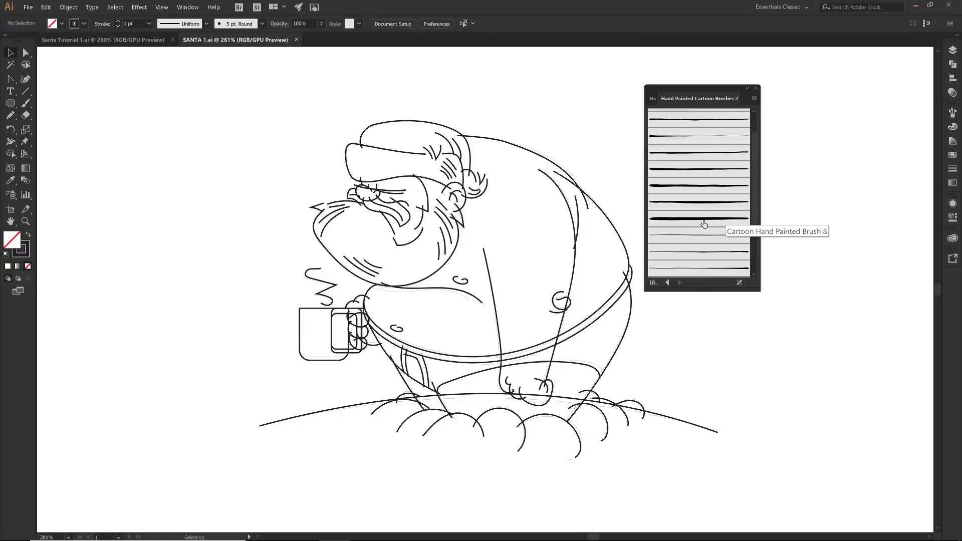
# Make Cartoon Hand Painted Brush 8 current, duplicate the INKING layer, and lock the original
pyautogui.click(704, 219)
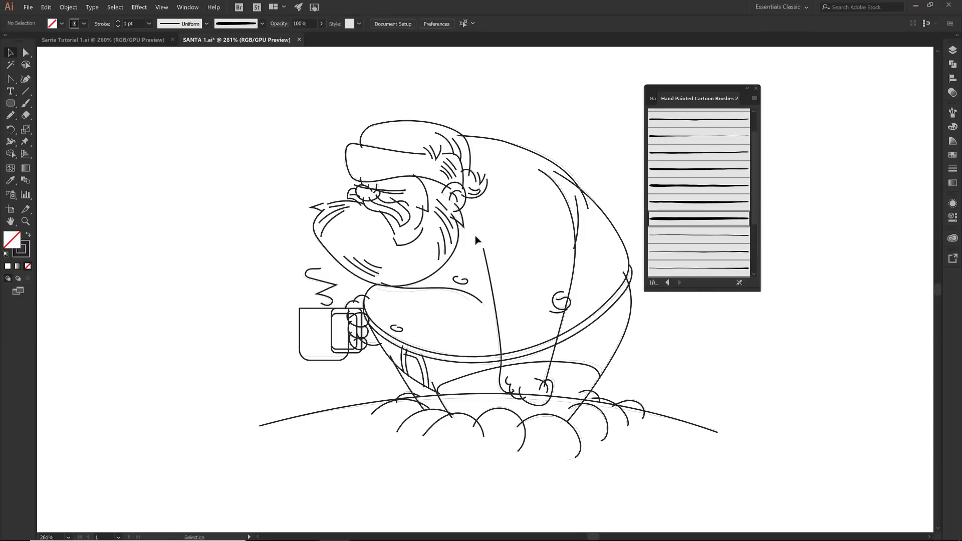
pyautogui.click(952, 50)
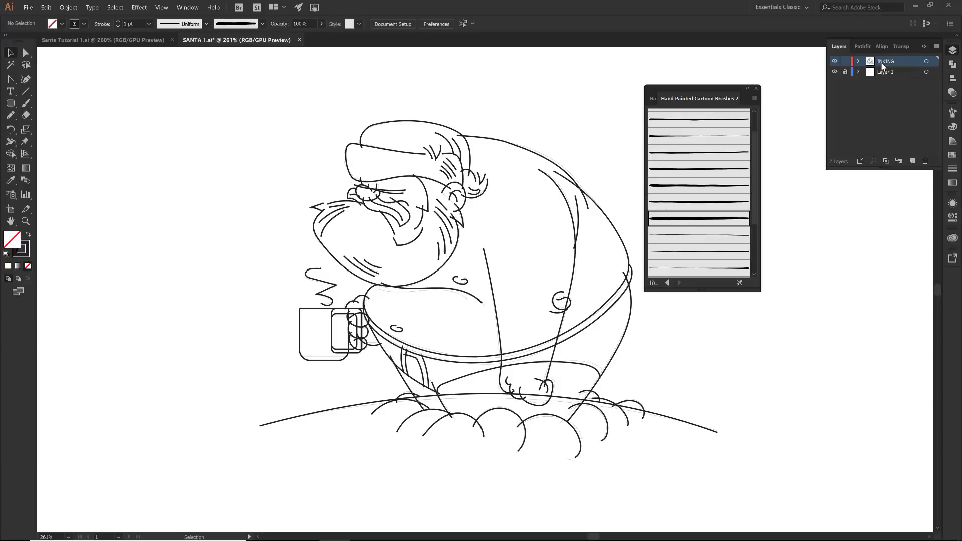
pyautogui.click(936, 46)
pyautogui.click(854, 72)
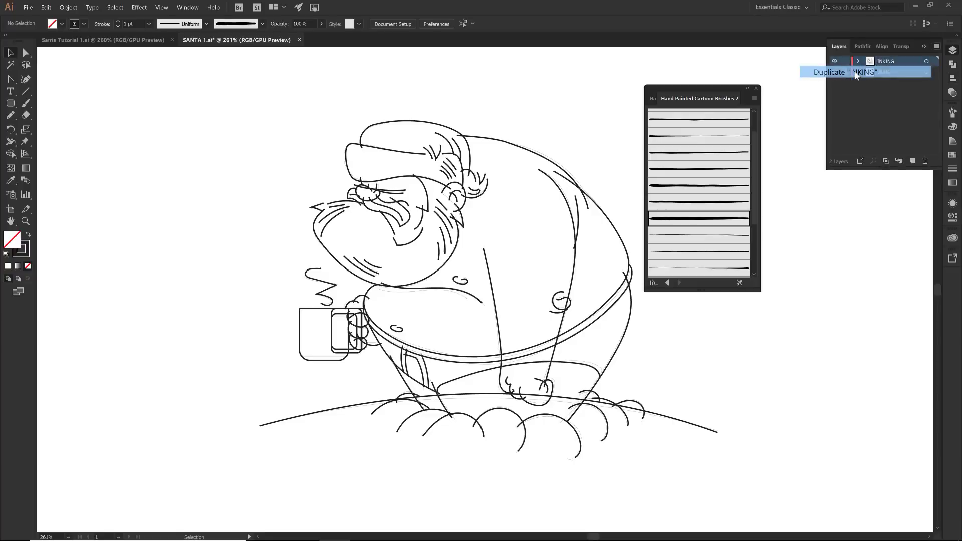
pyautogui.click(845, 73)
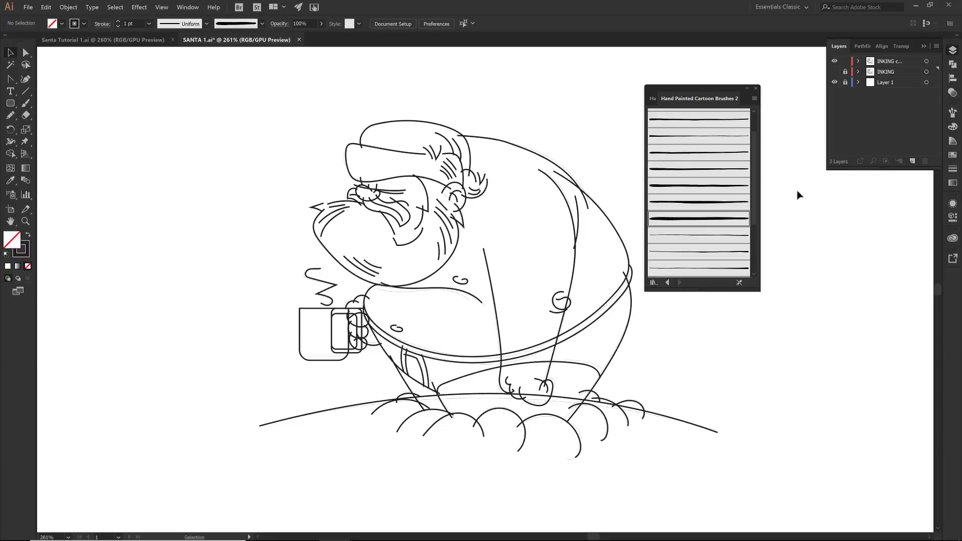
# Rename the INKING copy layer to bRUSHES and collapse the Layers panel
pyautogui.click(543, 401)
pyautogui.press('p')
pyautogui.press('v')
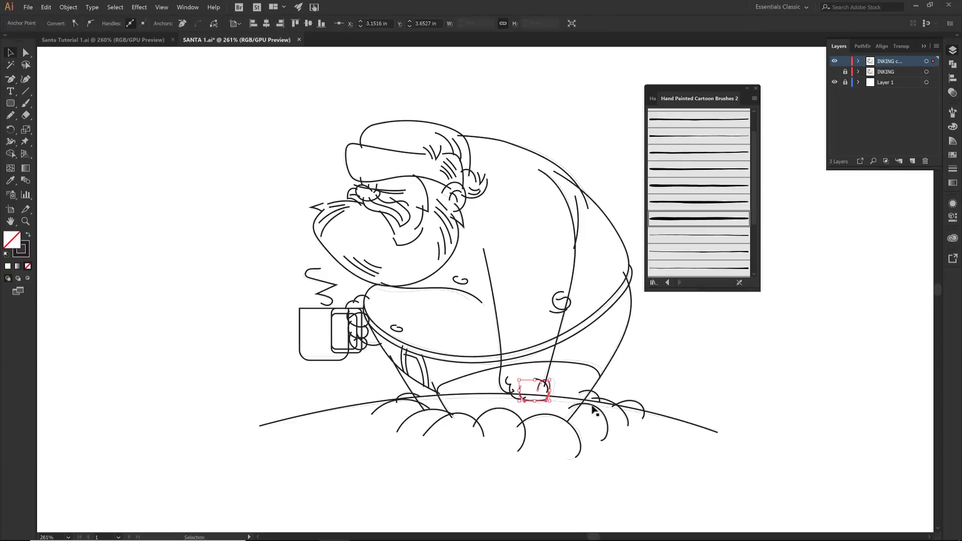
pyautogui.doubleClick(887, 62)
pyautogui.write('bRU')
pyautogui.press('Return')
pyautogui.click(923, 47)
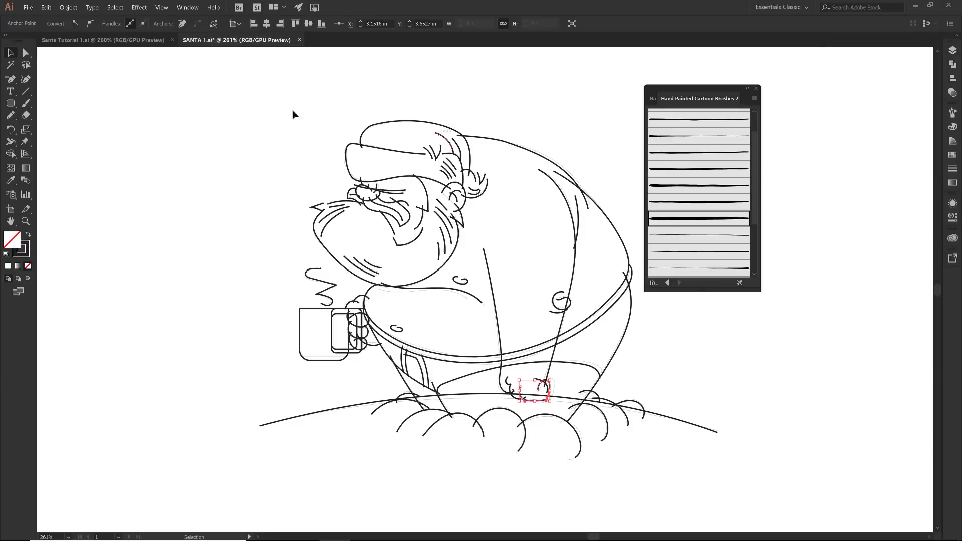
# Select all the Santa line art and try Brush 8, thinner hand-painted brushes and Brush 2 on it
pyautogui.moveTo(226, 91); pyautogui.dragTo(734, 487)
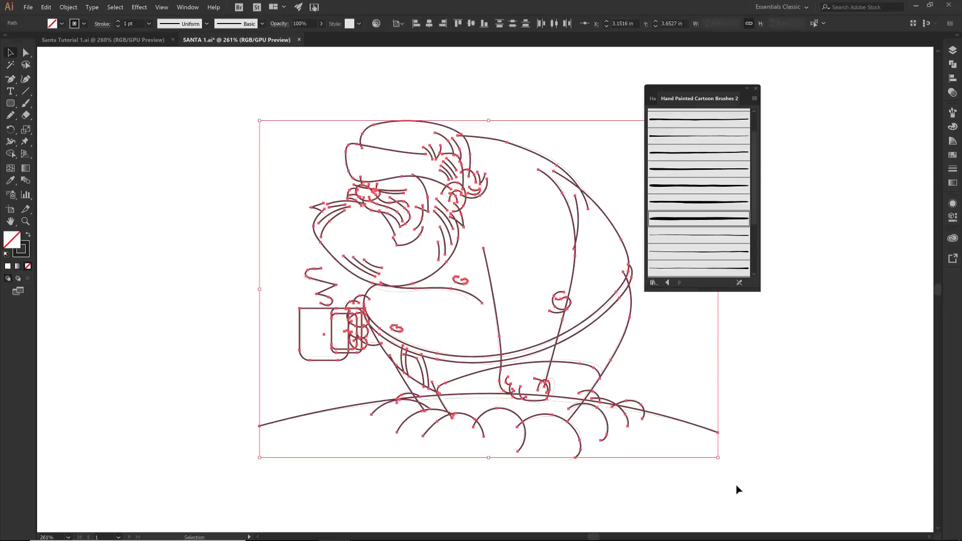
pyautogui.click(698, 221)
pyautogui.click(686, 203)
pyautogui.click(686, 186)
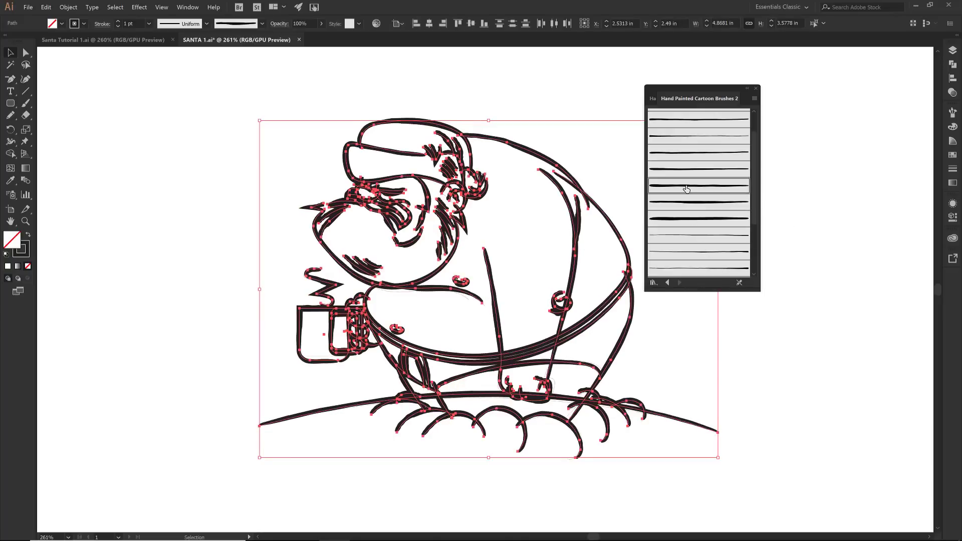
pyautogui.click(680, 153)
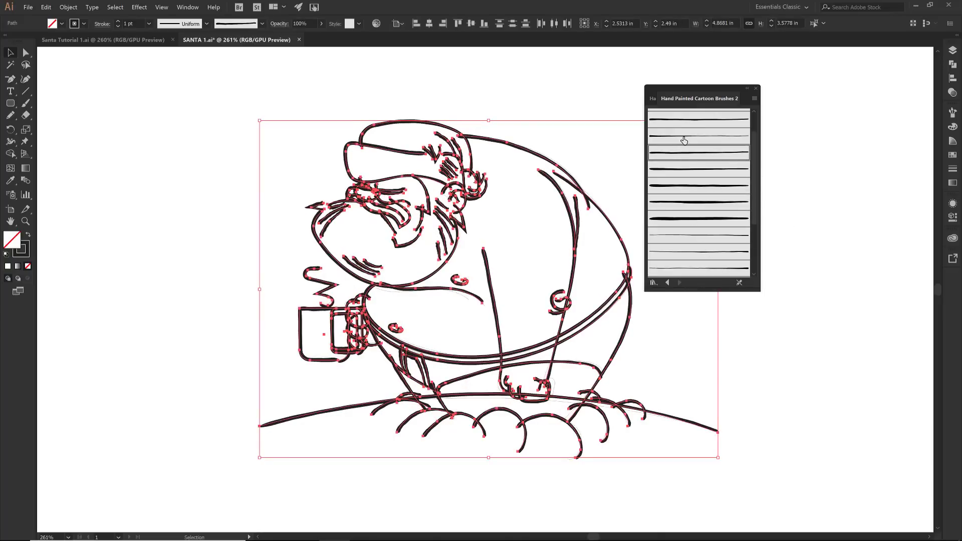
pyautogui.click(683, 140)
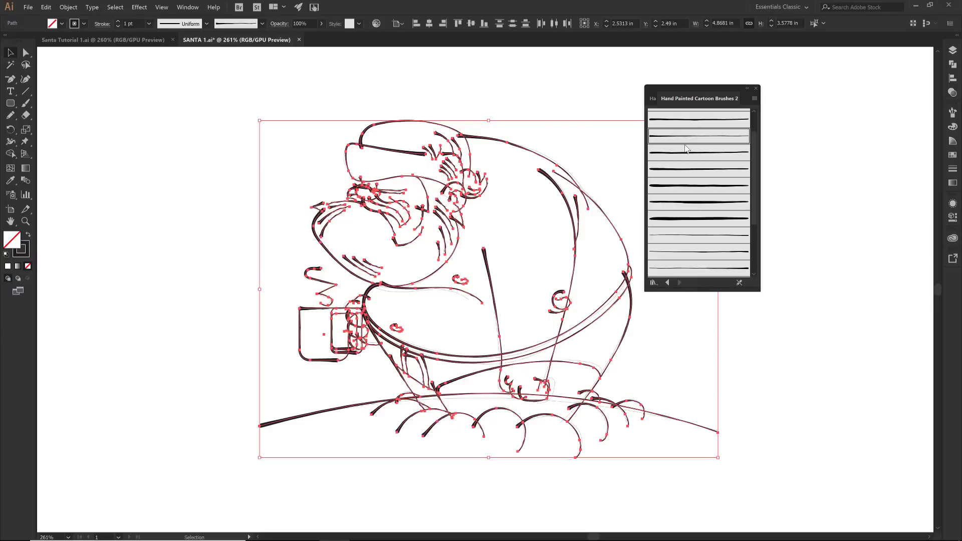
pyautogui.click(683, 127)
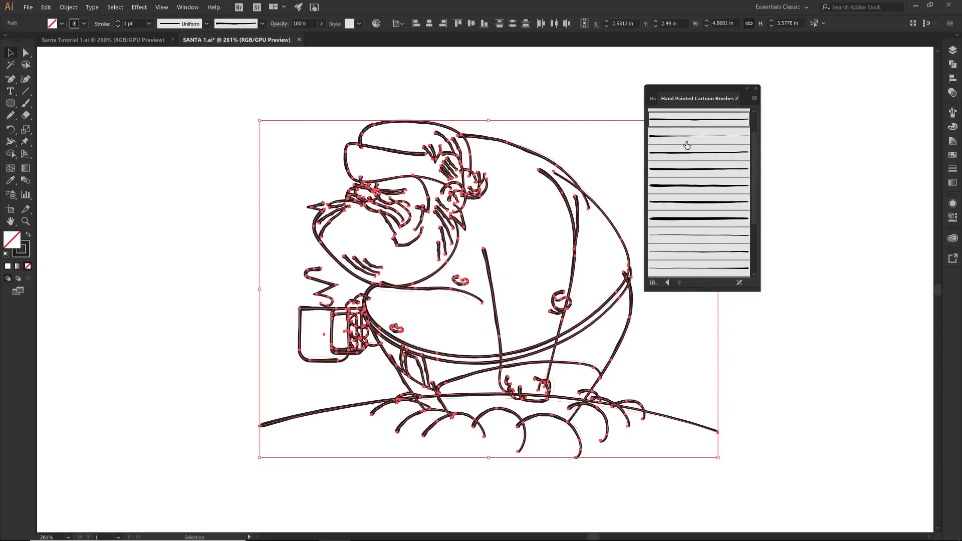
pyautogui.scroll(1, 685, 140)
pyautogui.click(684, 133)
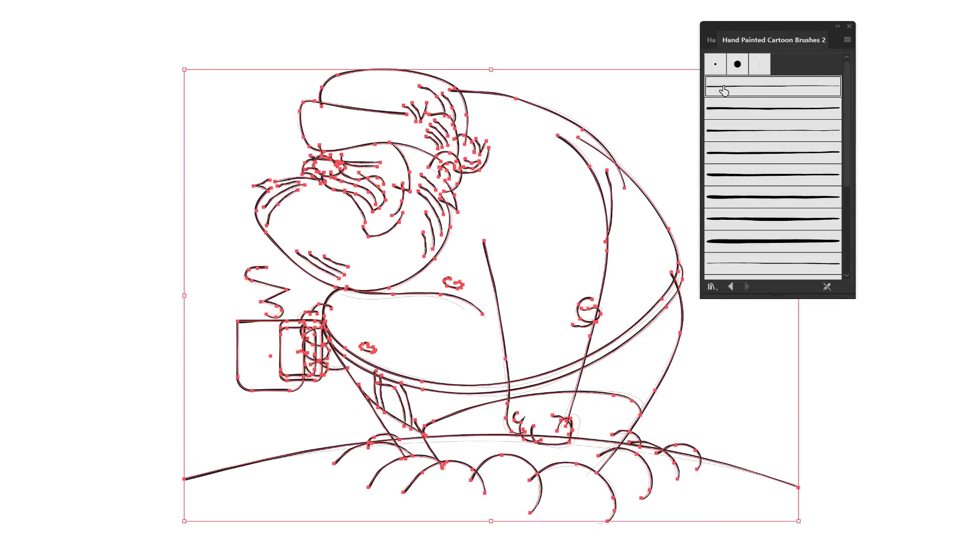
pyautogui.click(726, 115)
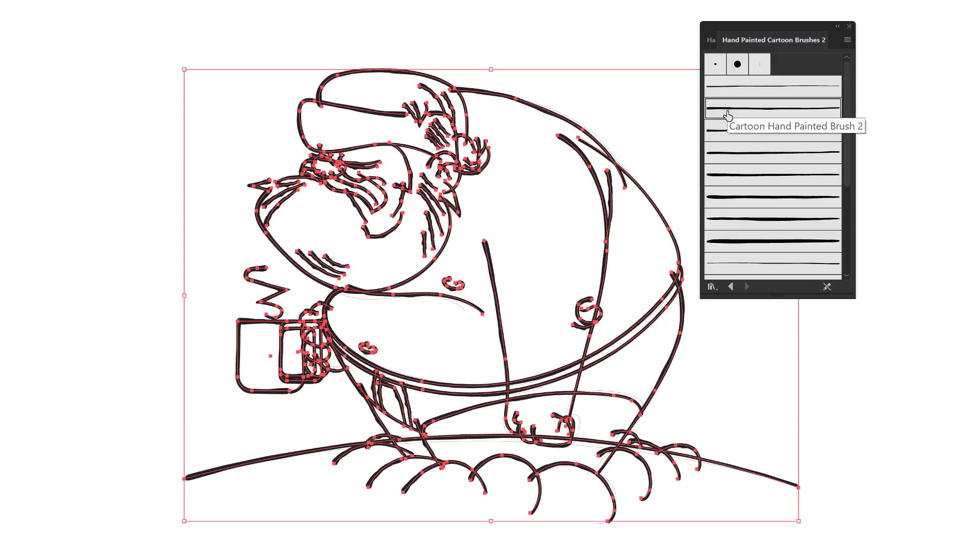
pyautogui.click(761, 96)
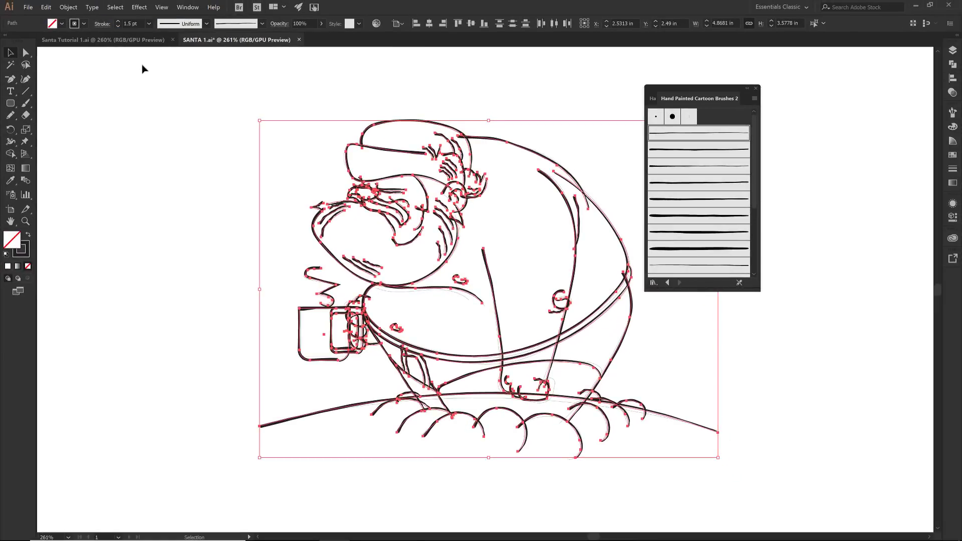
# Apply the hand-painted brush to all paths at 0.5 pt stroke weight, then deselect
pyautogui.click(680, 215)
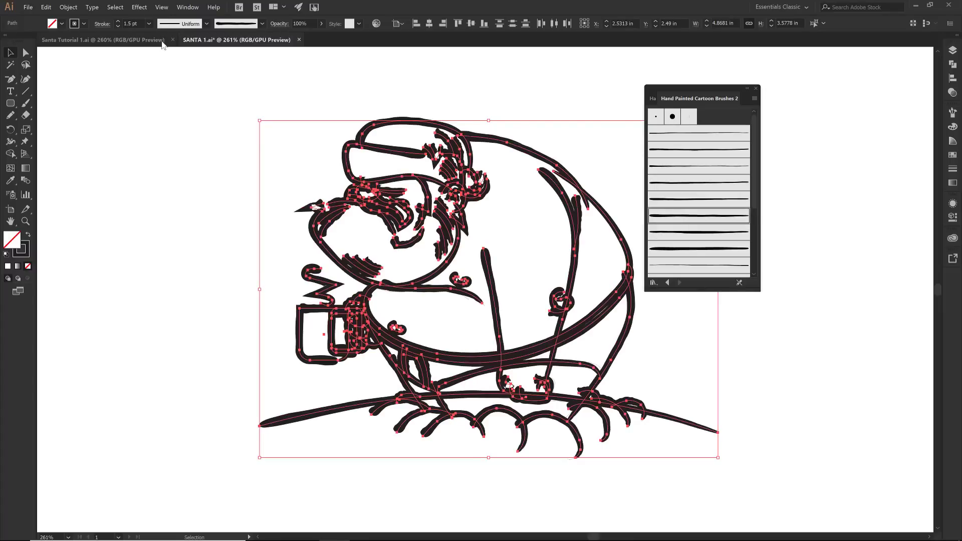
pyautogui.click(149, 26)
pyautogui.click(152, 50)
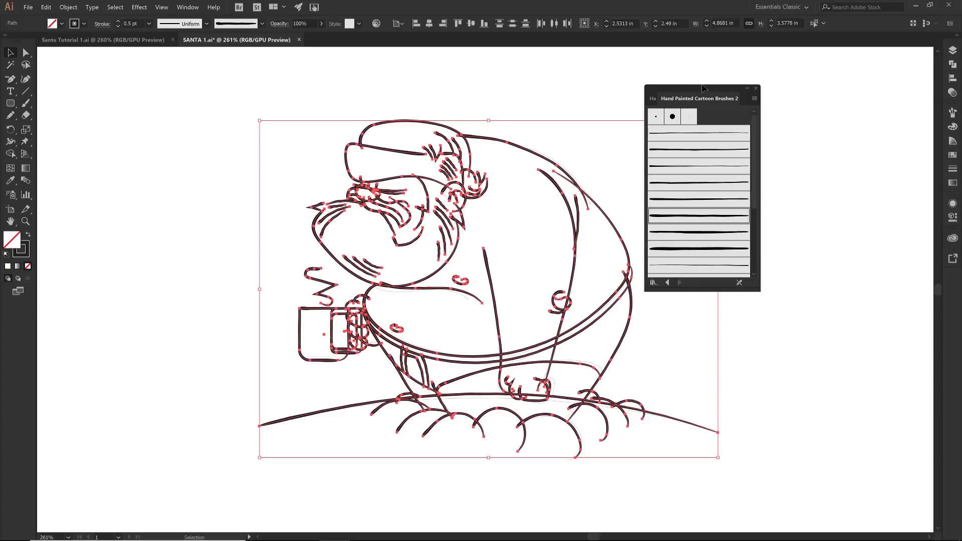
pyautogui.moveTo(699, 86); pyautogui.dragTo(779, 78)
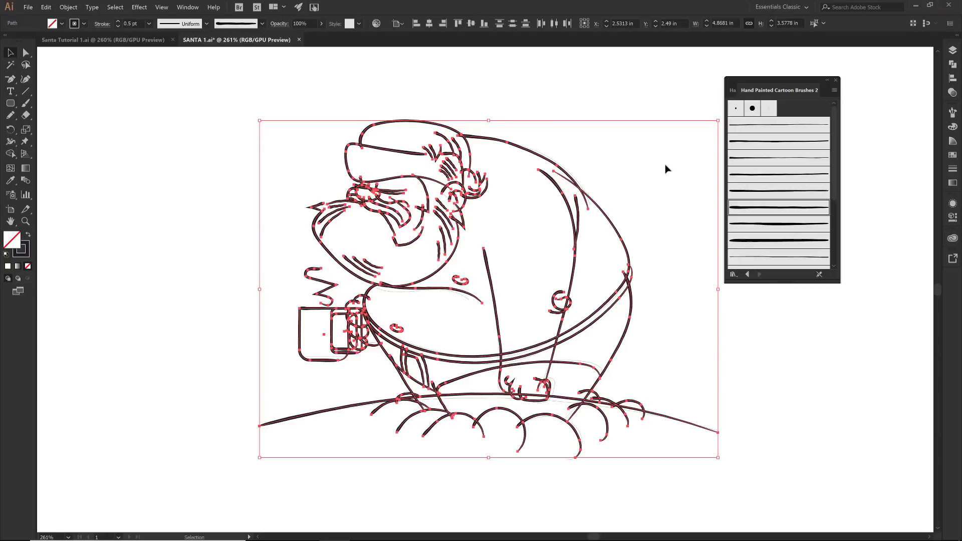
pyautogui.click(587, 92)
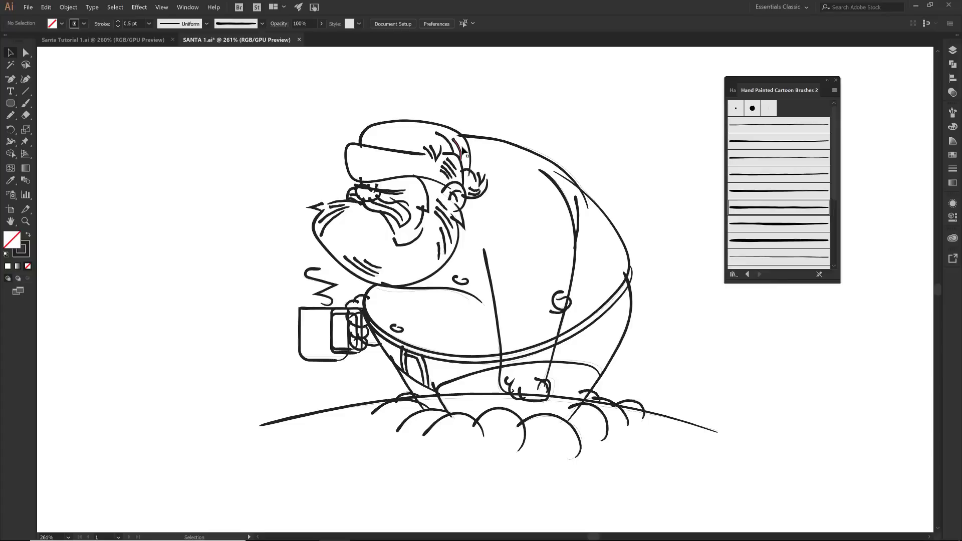
# Nudge the beard-tip stroke right and zoom in closely on Santa's resting fist
pyautogui.click(317, 208)
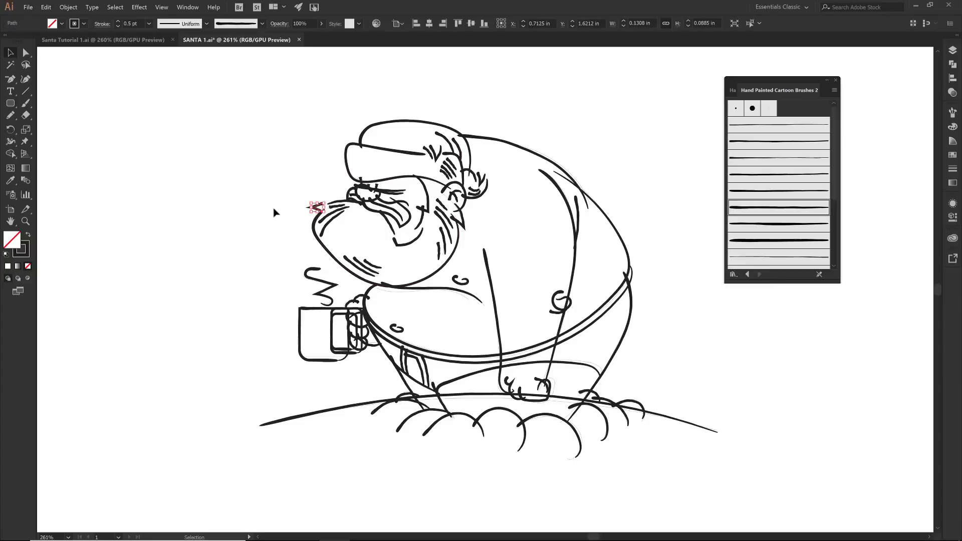
pyautogui.press('Right')
pyautogui.press('Right')
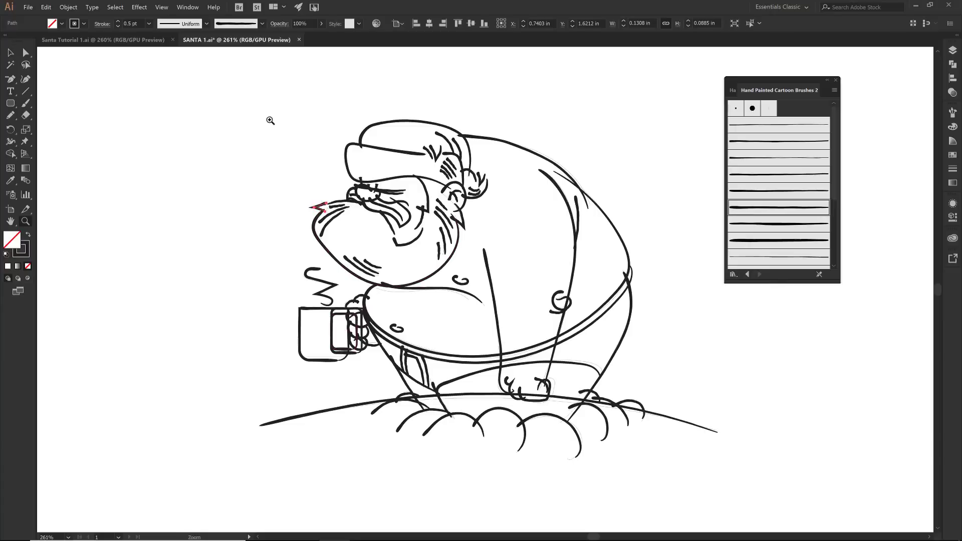
pyautogui.moveTo(225, 101); pyautogui.dragTo(710, 489)
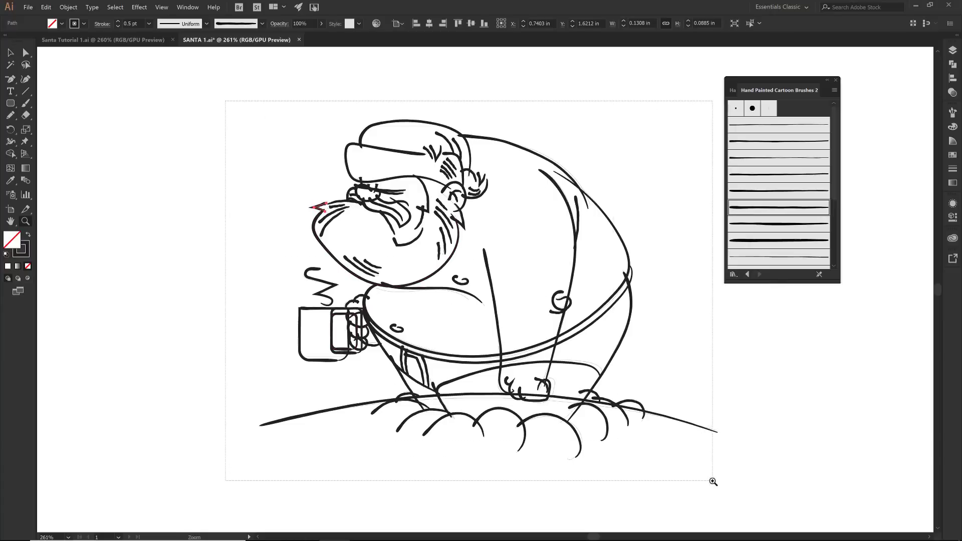
pyautogui.press('v')
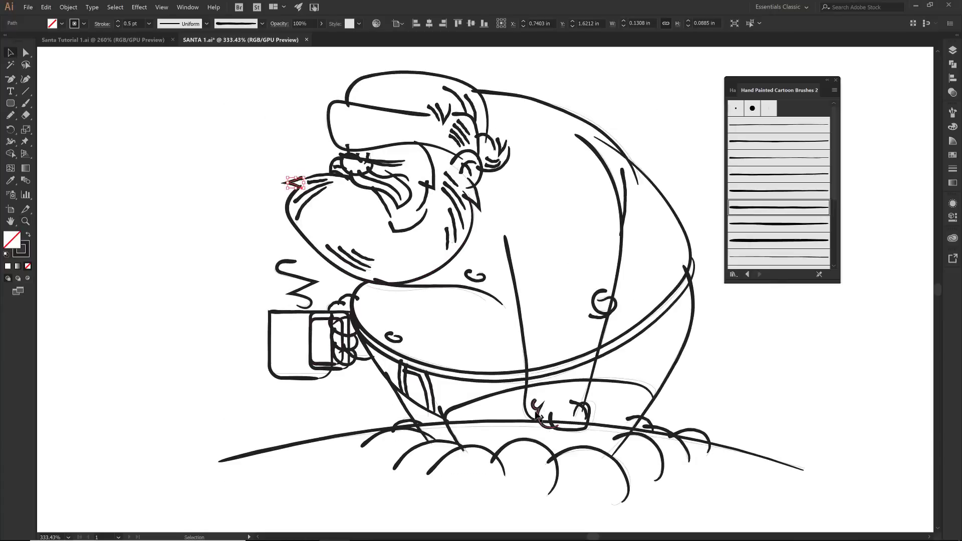
pyautogui.press('z')
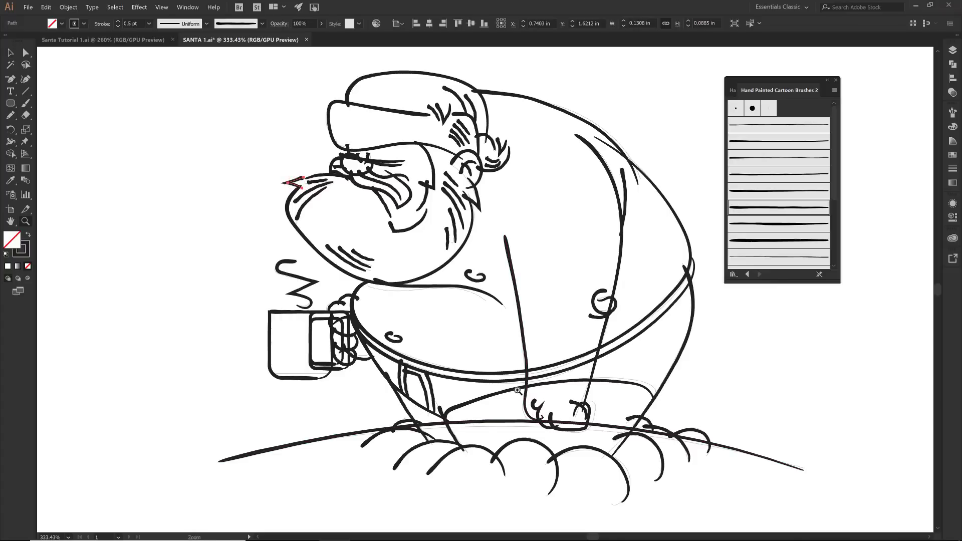
pyautogui.moveTo(505, 391); pyautogui.dragTo(626, 454)
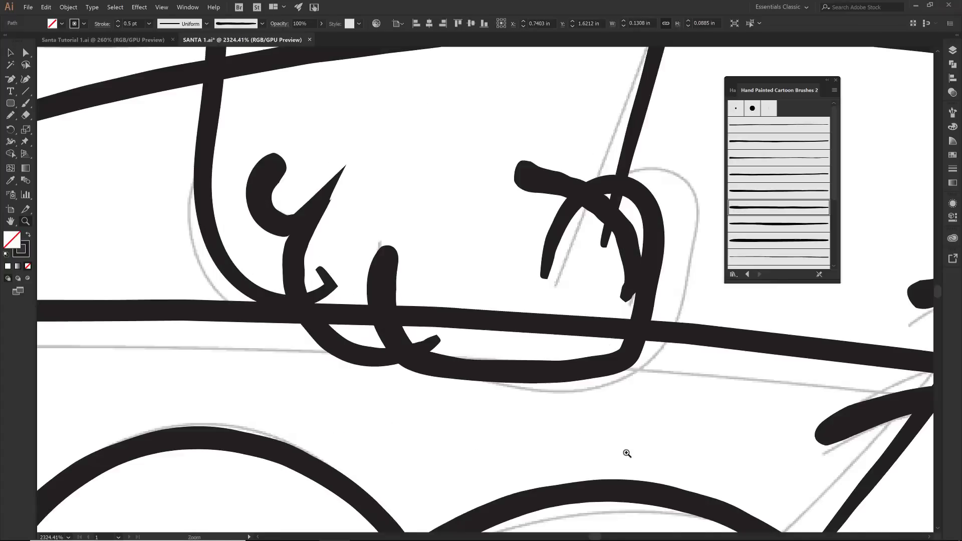
# Convert the knuckle stroke's spiky anchor to a corner and delete the hook's tip anchor
pyautogui.keyDown('ctrl'); pyautogui.click(391, 341); pyautogui.keyUp('ctrl')
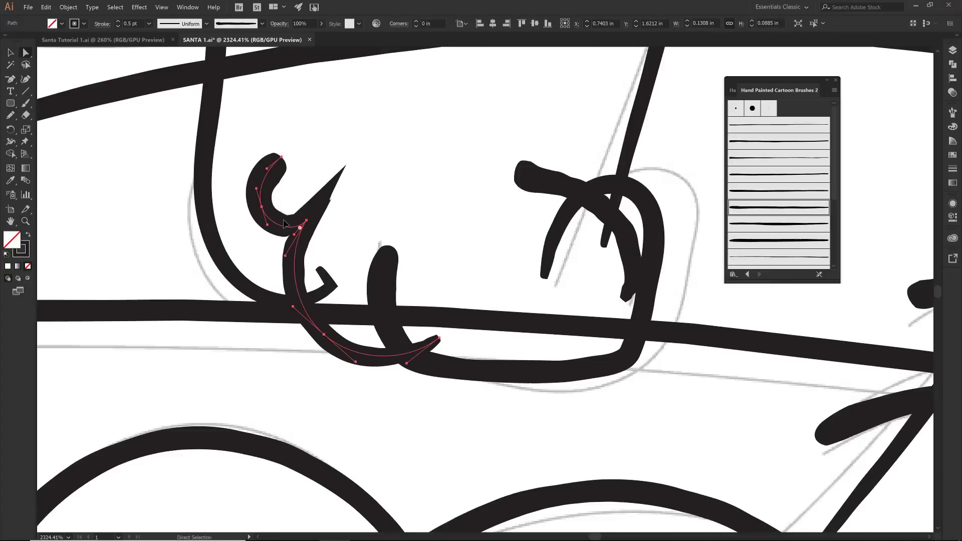
pyautogui.hotkey('shift', 'c')
pyautogui.click(306, 220)
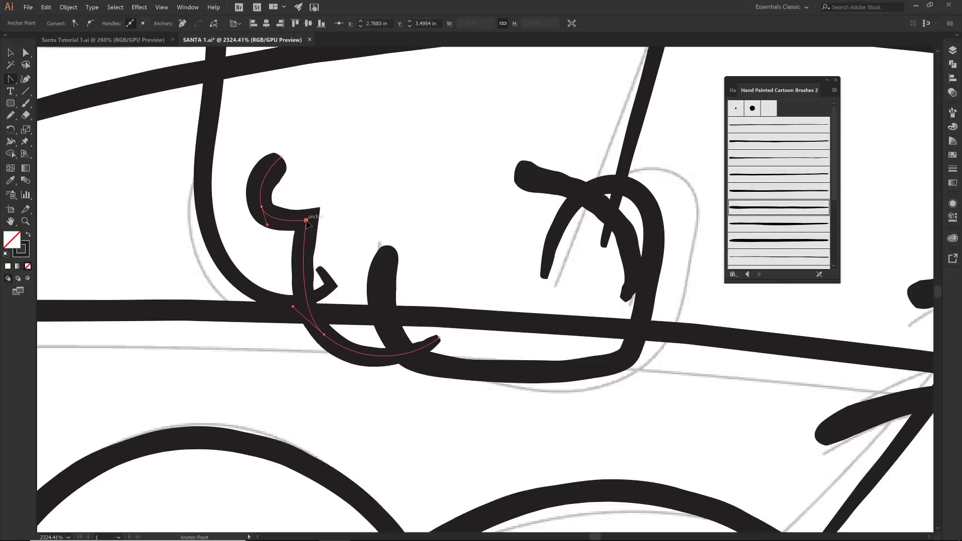
pyautogui.press('a')
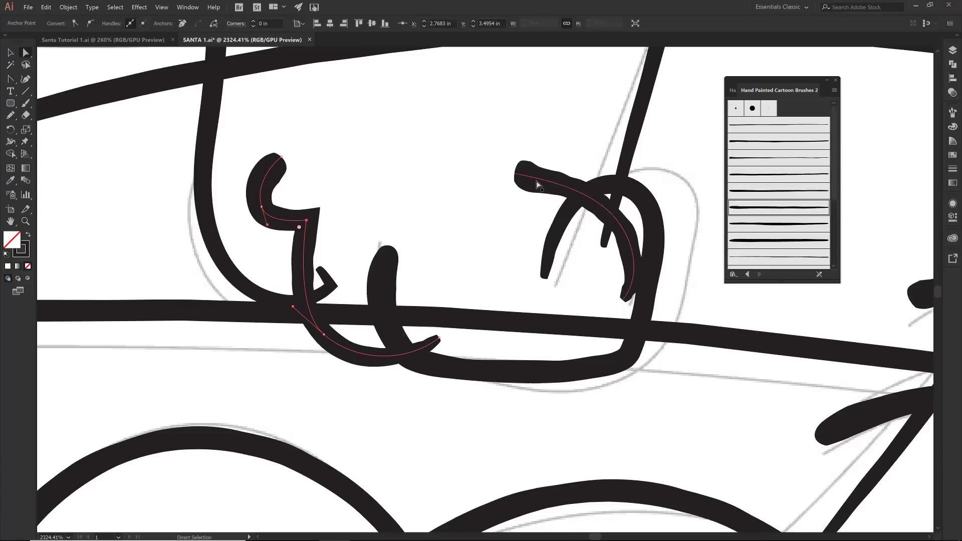
pyautogui.click(549, 262)
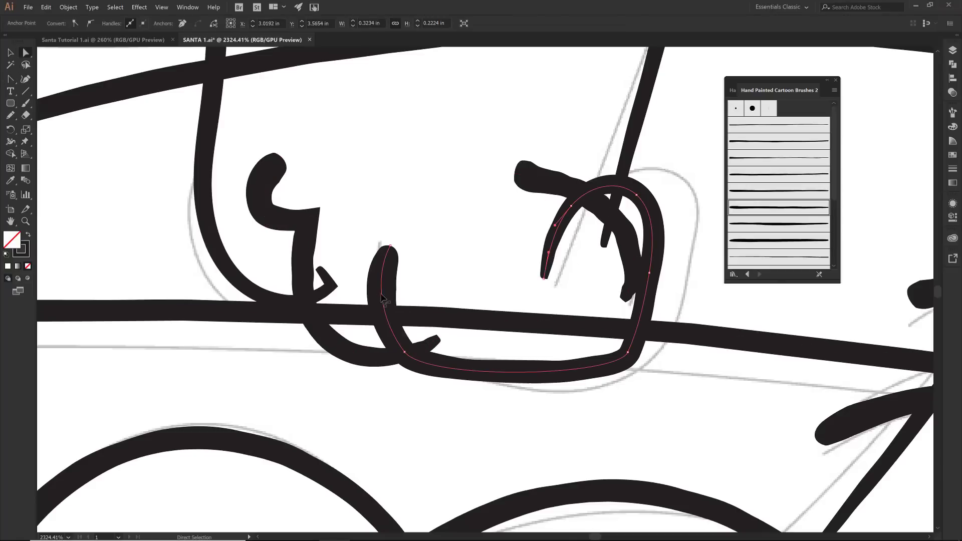
pyautogui.click(333, 287)
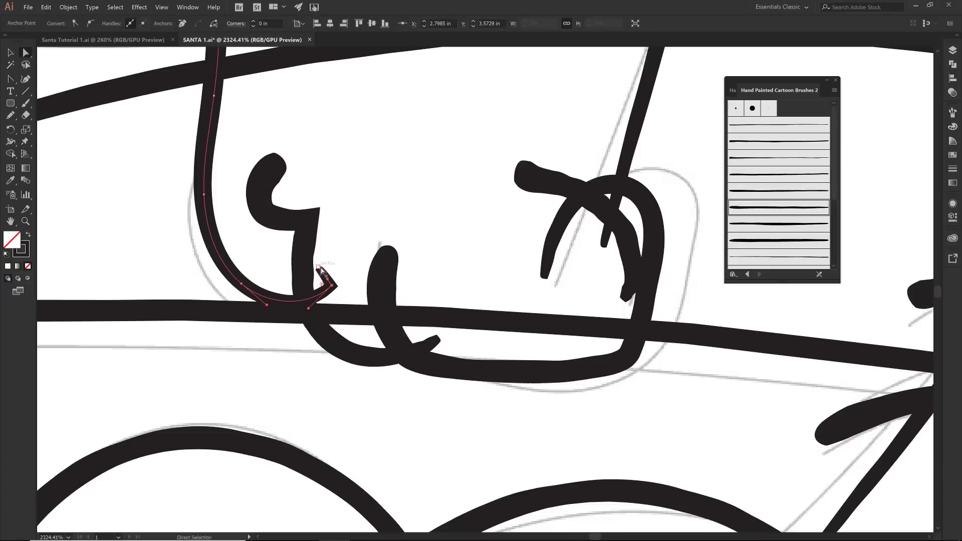
pyautogui.press('-')
pyautogui.click(318, 267)
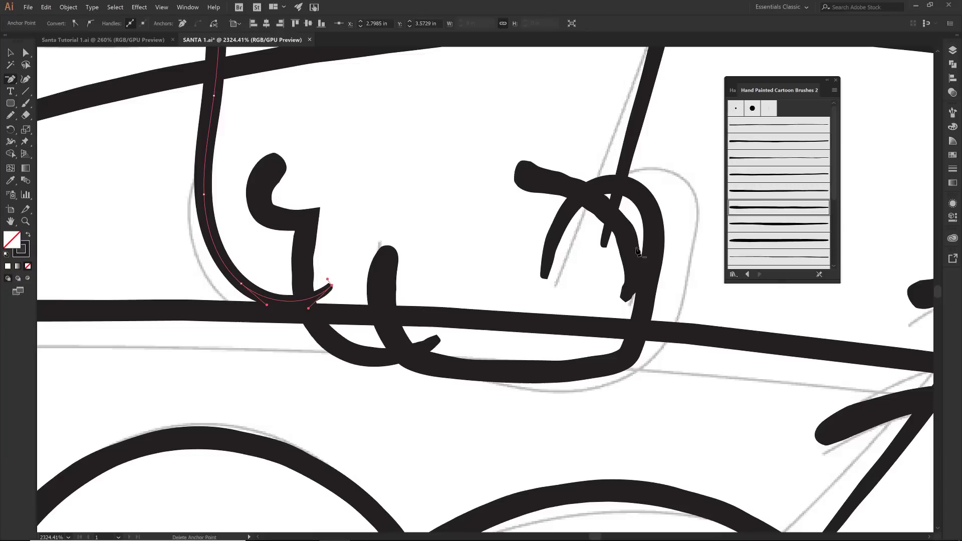
# Hide the grey sketch layer and fit the whole drawing in the window
pyautogui.click(952, 51)
pyautogui.click(834, 83)
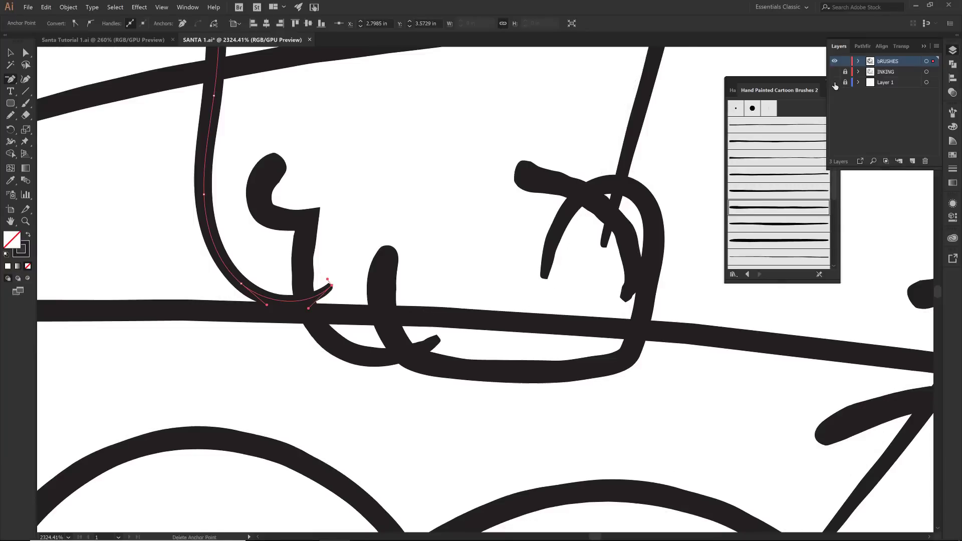
pyautogui.click(924, 46)
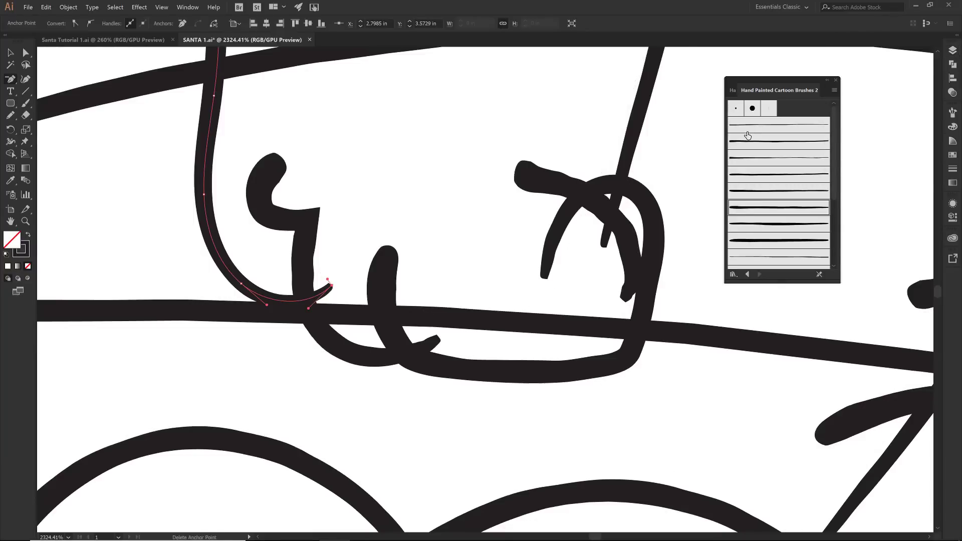
pyautogui.press('a')
pyautogui.click(626, 167)
pyautogui.hotkey('ctrl', '0')
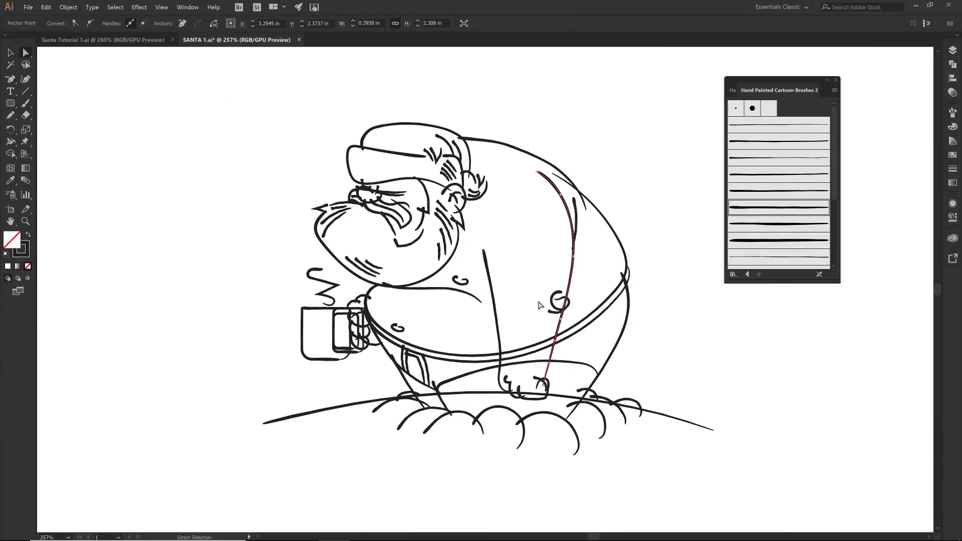
# Squeeze the long belly stroke narrower and nudge the short back stroke left
pyautogui.press('v')
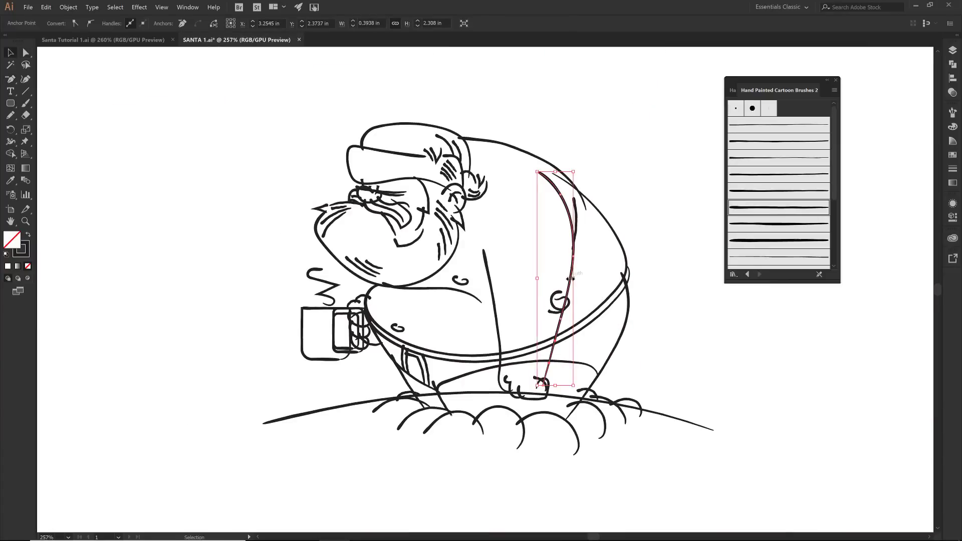
pyautogui.moveTo(571, 279); pyautogui.dragTo(567, 281)
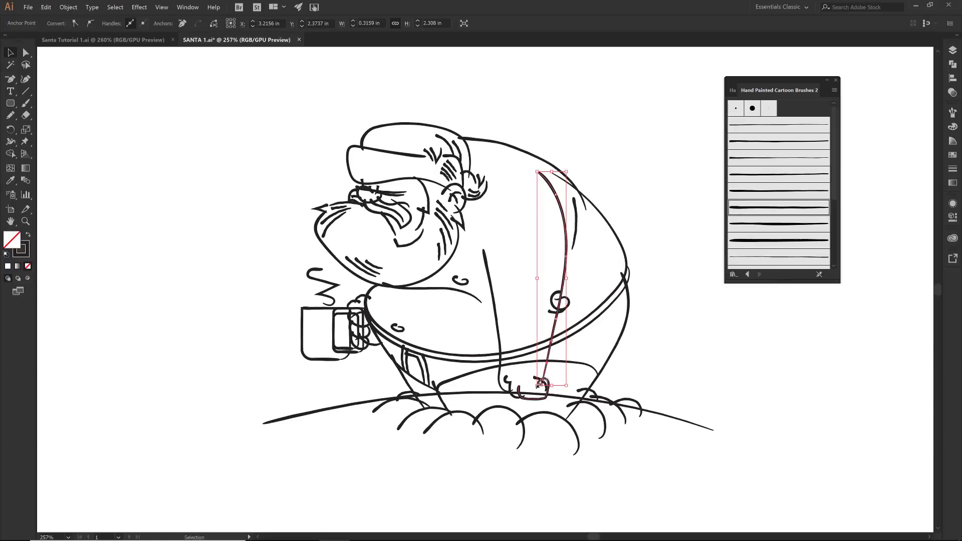
pyautogui.click(565, 223)
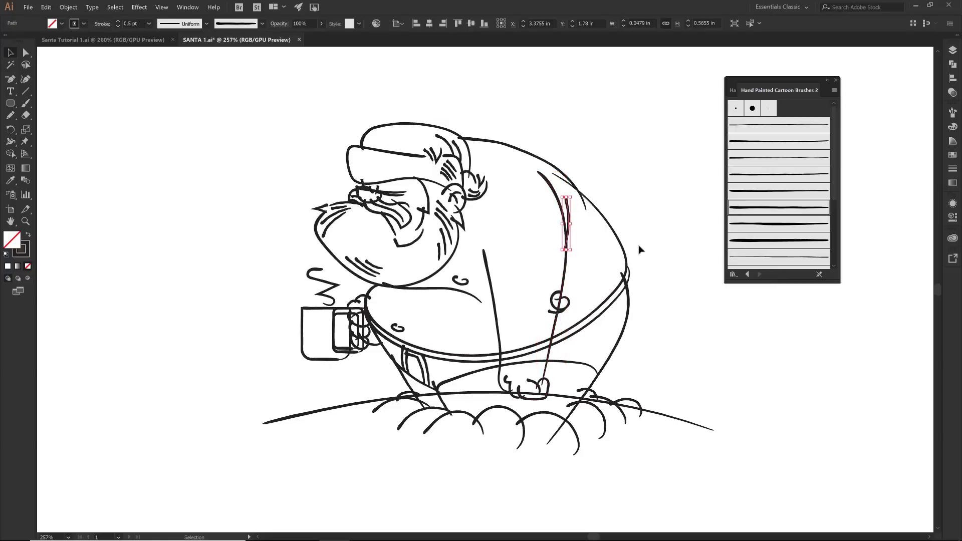
pyautogui.press('Left')
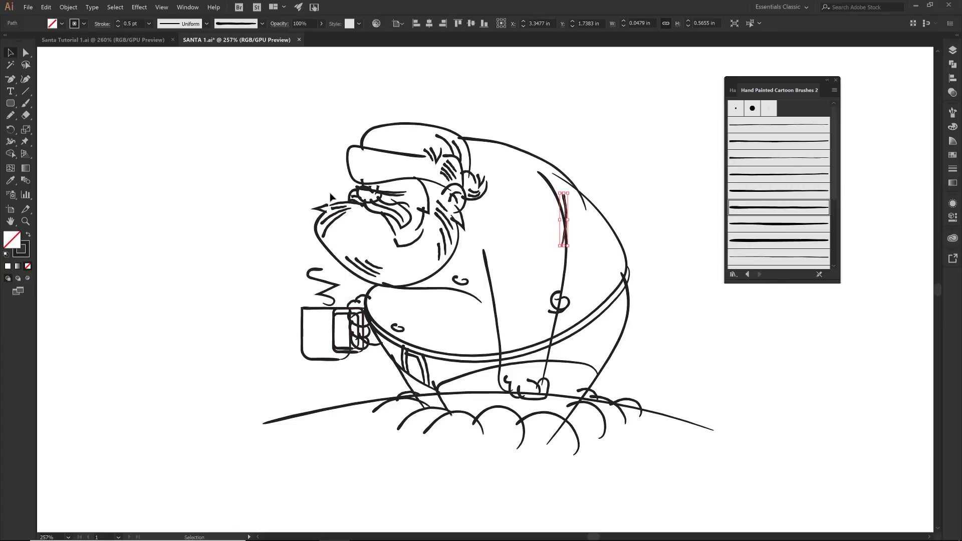
# Zoom in on Santa's face and nudge the moustache stroke up
pyautogui.press('z')
pyautogui.moveTo(306, 130); pyautogui.dragTo(513, 258)
pyautogui.press('v')
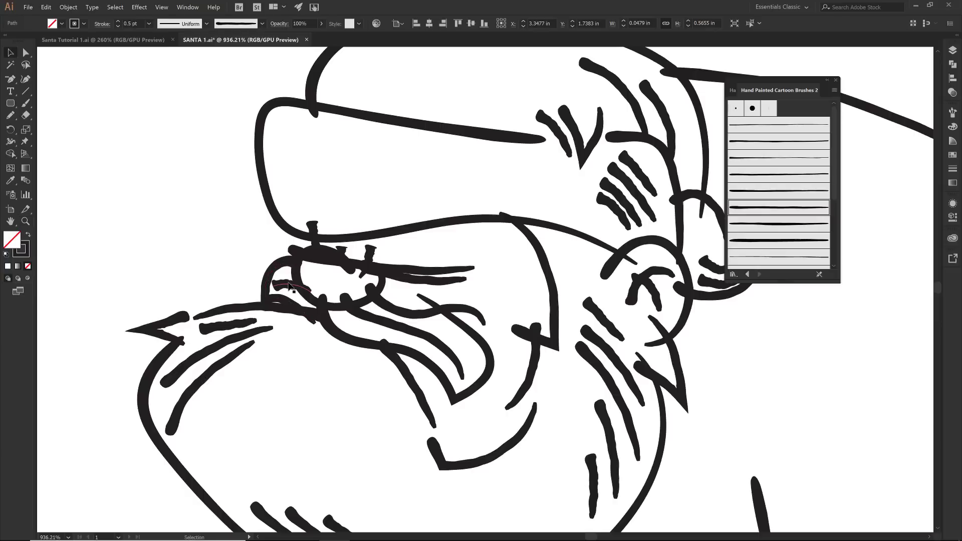
pyautogui.keyDown('shift'); pyautogui.click(276, 268); pyautogui.keyUp('shift')
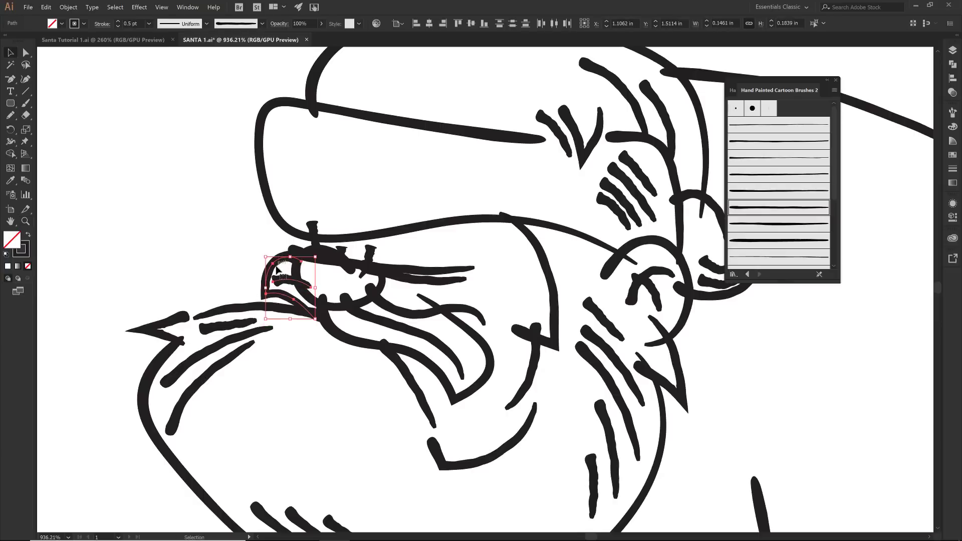
pyautogui.click(233, 305)
pyautogui.press('Up')
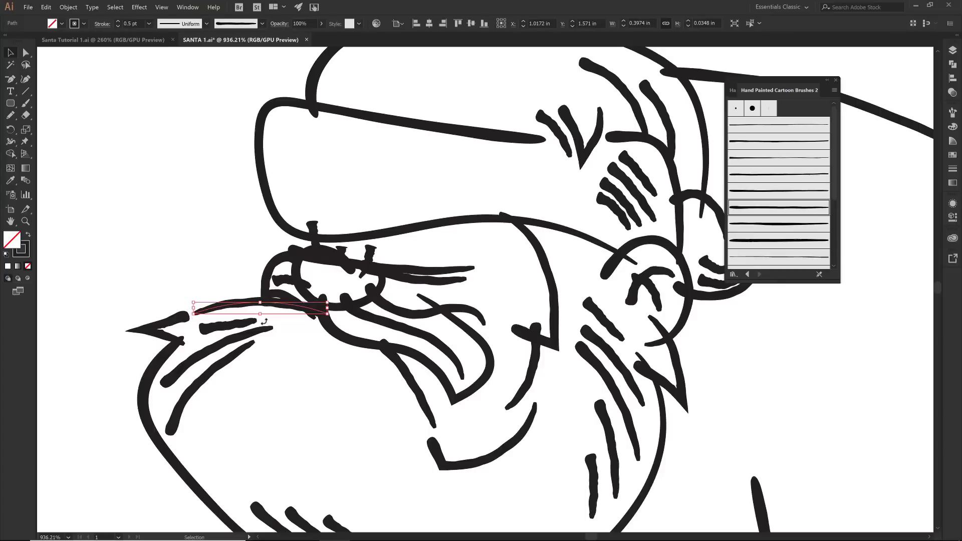
# Move the cheek line's top anchor up and left past the hat brim
pyautogui.press('a')
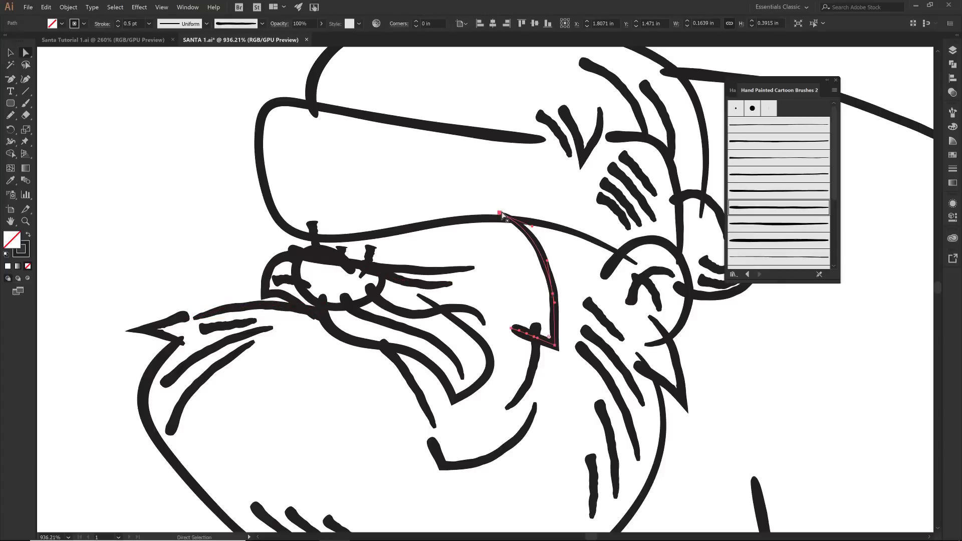
pyautogui.click(499, 213)
pyautogui.press('Up')
pyautogui.press('Up')
pyautogui.press('Up')
pyautogui.press('Up')
pyautogui.press('Left')
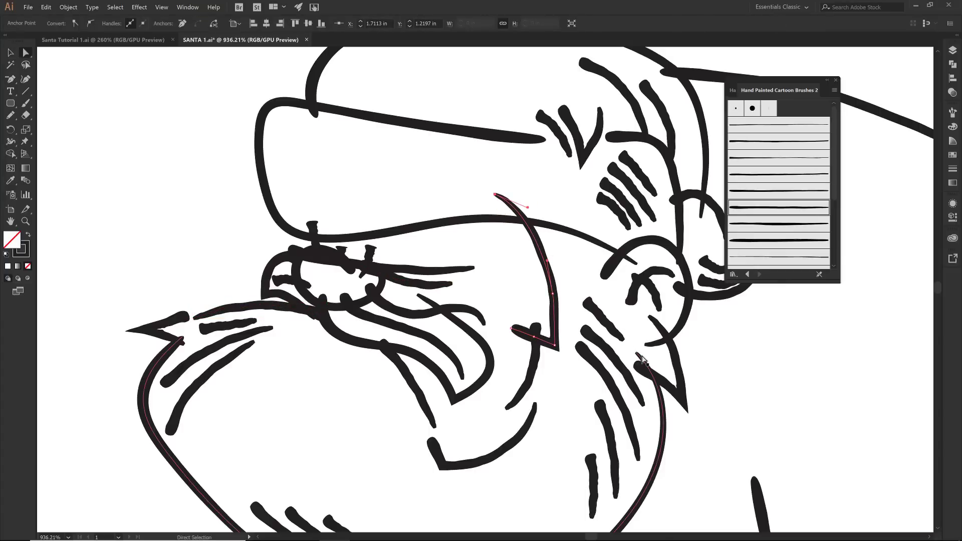
pyautogui.moveTo(718, 365); pyautogui.dragTo(628, 401)
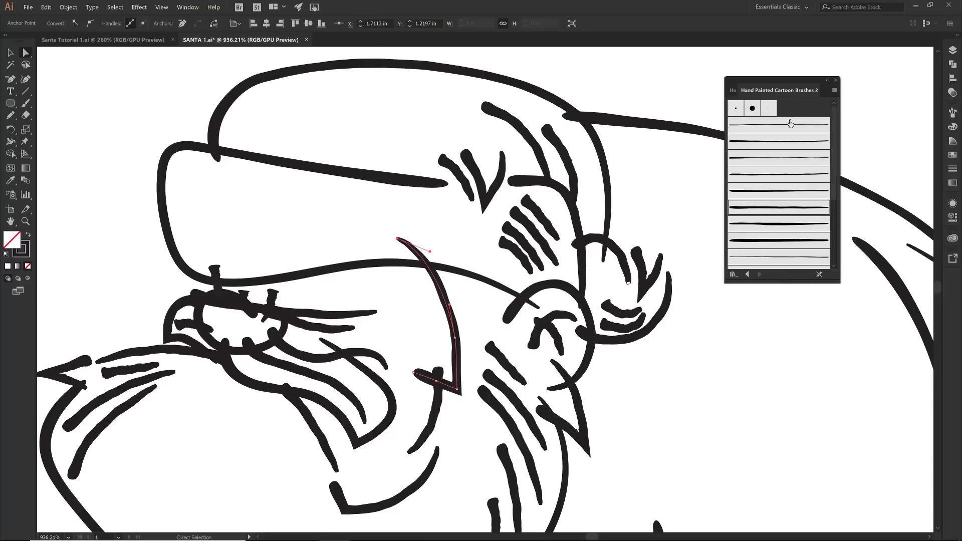
# In Hand Painted Cartoon Brushes 1, give the eyebrow V a thicker brush and the cheek strokes Brush 7
pyautogui.scroll(-3, 767, 153)
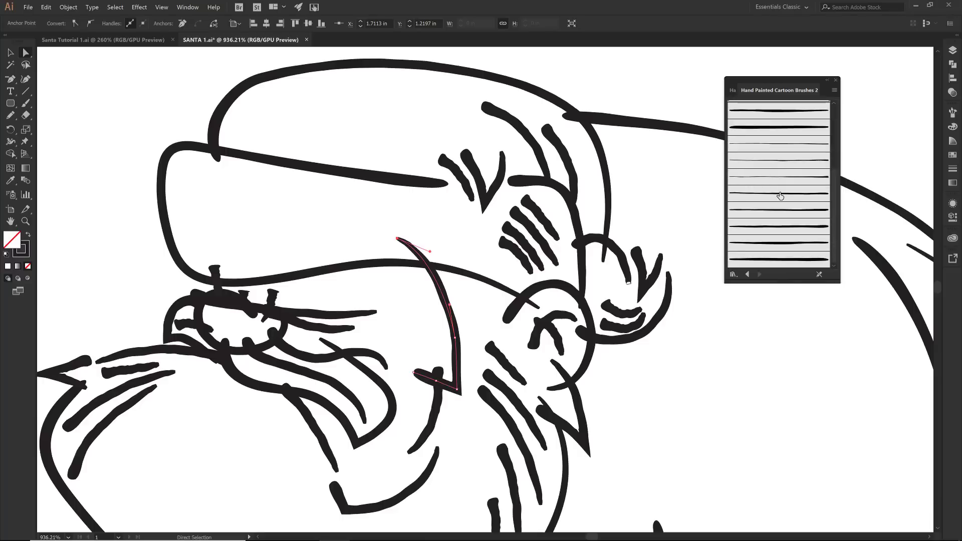
pyautogui.scroll(-2, 779, 196)
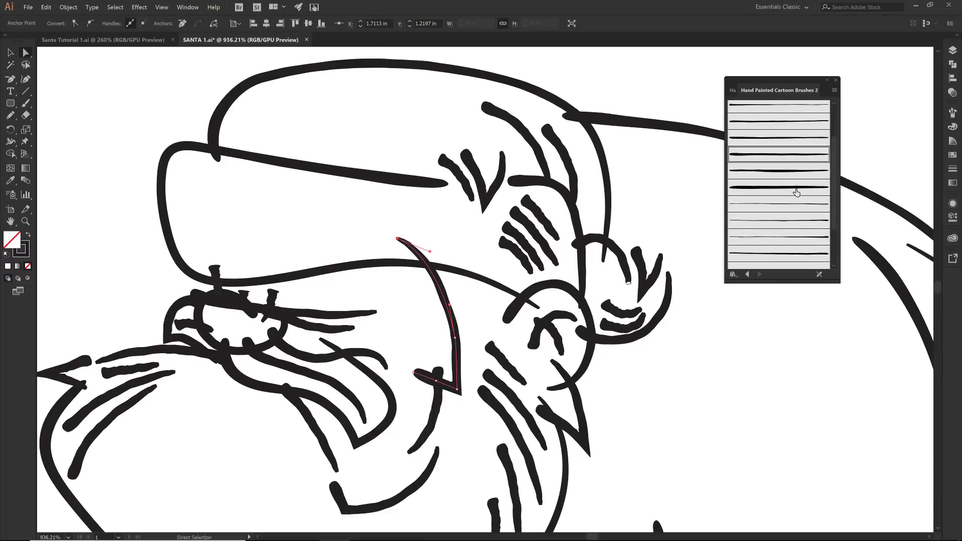
pyautogui.click(732, 91)
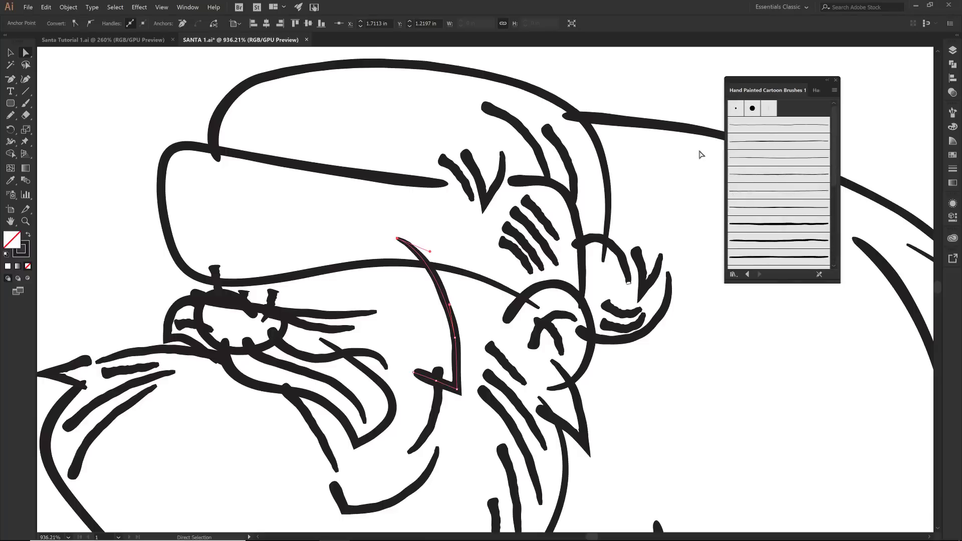
pyautogui.click(496, 192)
pyautogui.click(774, 140)
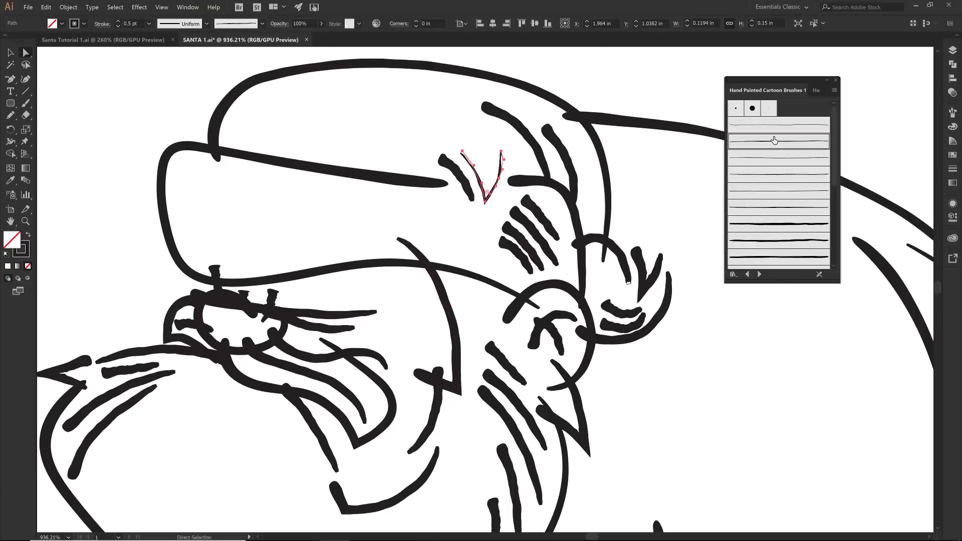
pyautogui.click(771, 224)
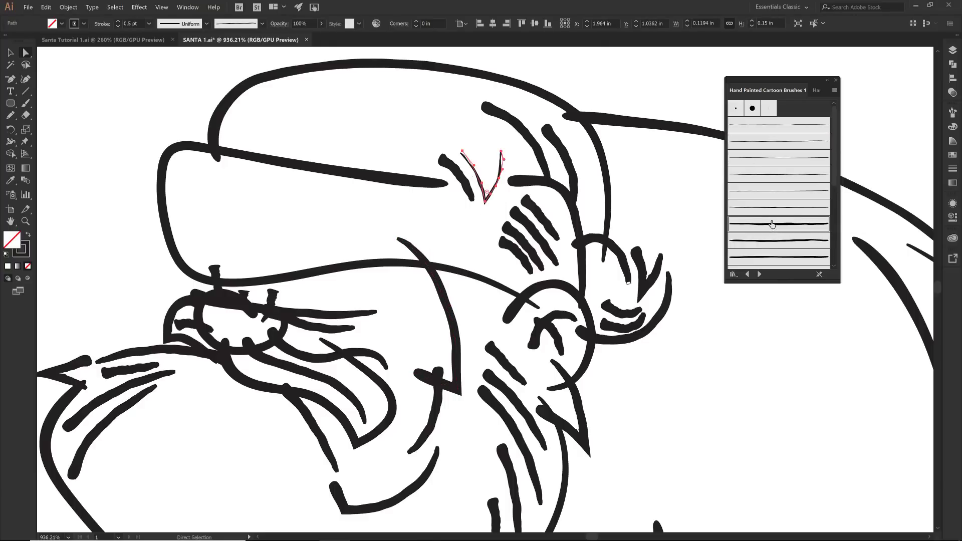
pyautogui.click(535, 239)
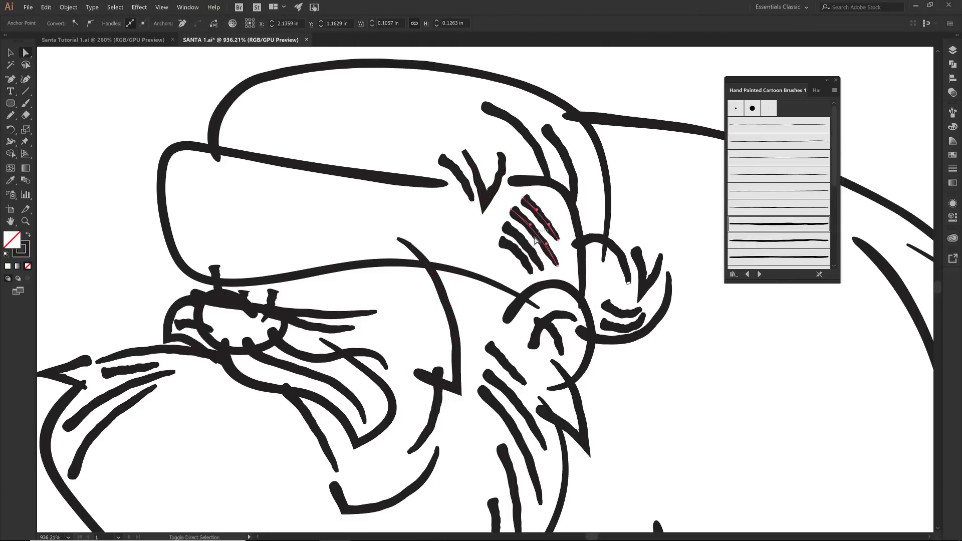
pyautogui.keyDown('shift'); pyautogui.click(514, 248); pyautogui.keyUp('shift')
pyautogui.click(757, 225)
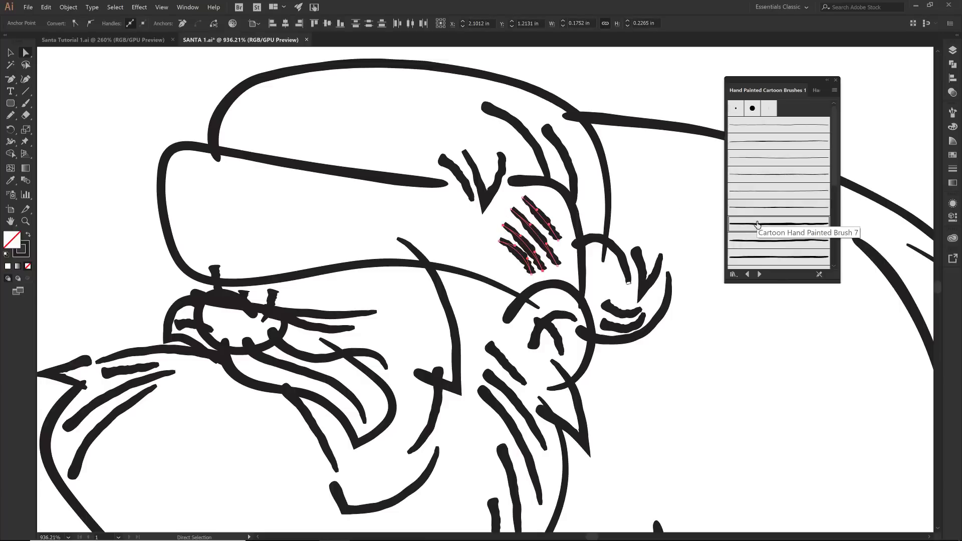
# Try several brushes on the ear curve and settle on the thickest one
pyautogui.scroll(-1, 531, 253)
pyautogui.keyDown('shift'); pyautogui.click(555, 325); pyautogui.keyUp('shift')
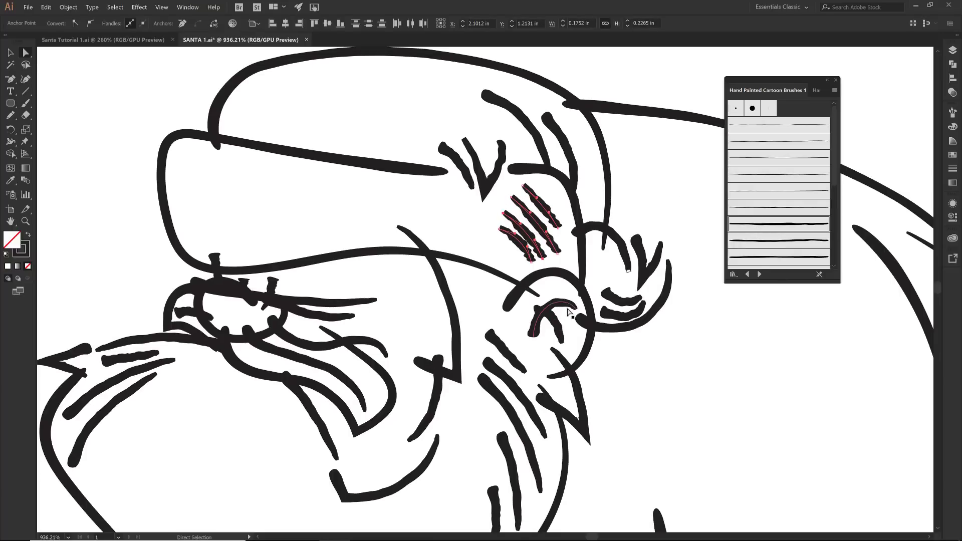
pyautogui.click(555, 325)
pyautogui.click(756, 209)
pyautogui.click(759, 240)
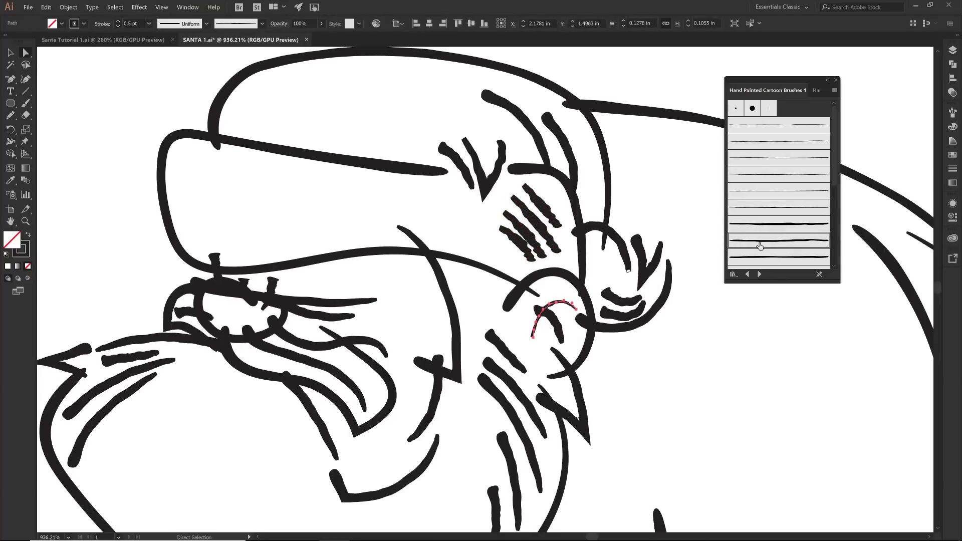
pyautogui.click(755, 257)
pyautogui.scroll(-3, 676, 314)
pyautogui.scroll(-2, 677, 313)
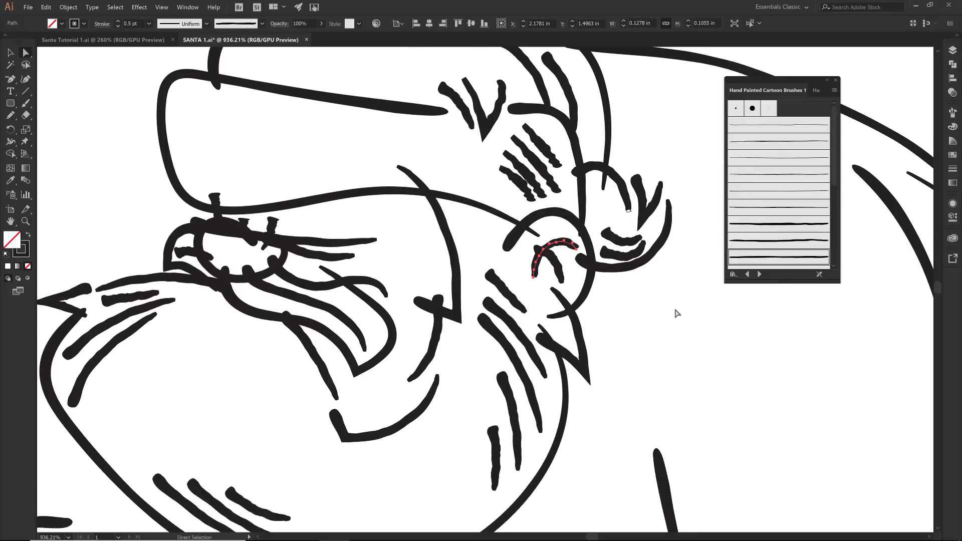
# Trim the upper ear curve by removing one of its anchor points
pyautogui.click(625, 243)
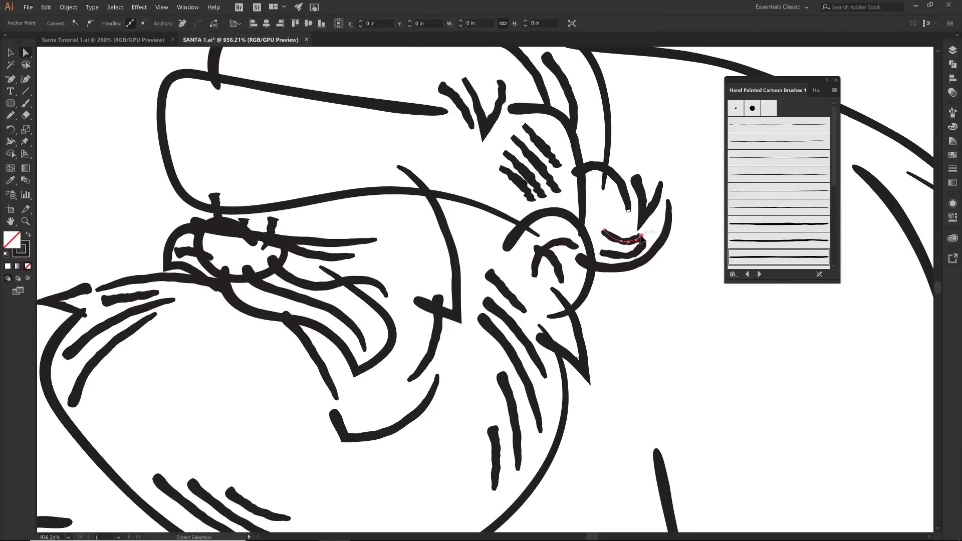
pyautogui.hotkey('shift', 'c')
pyautogui.click(627, 211)
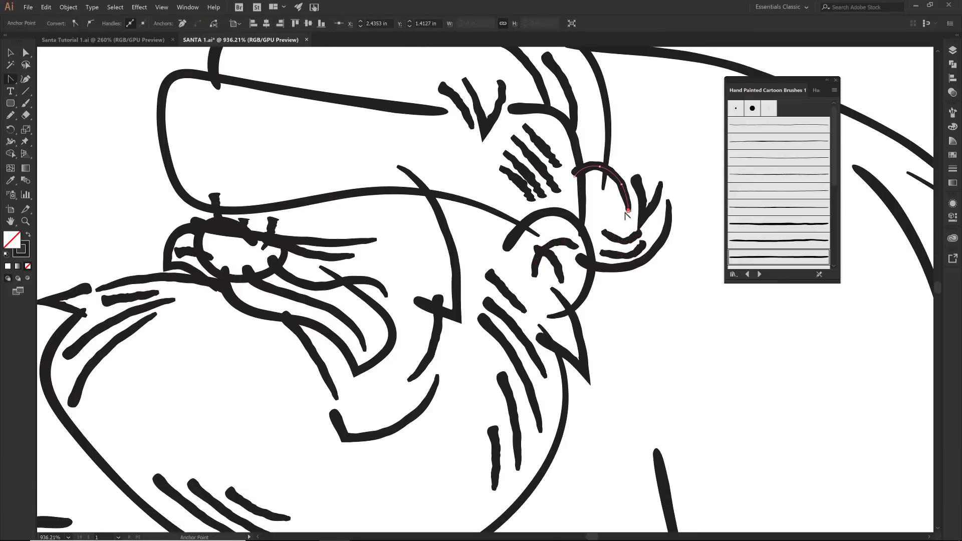
pyautogui.press('-')
pyautogui.scroll(-1, 636, 220)
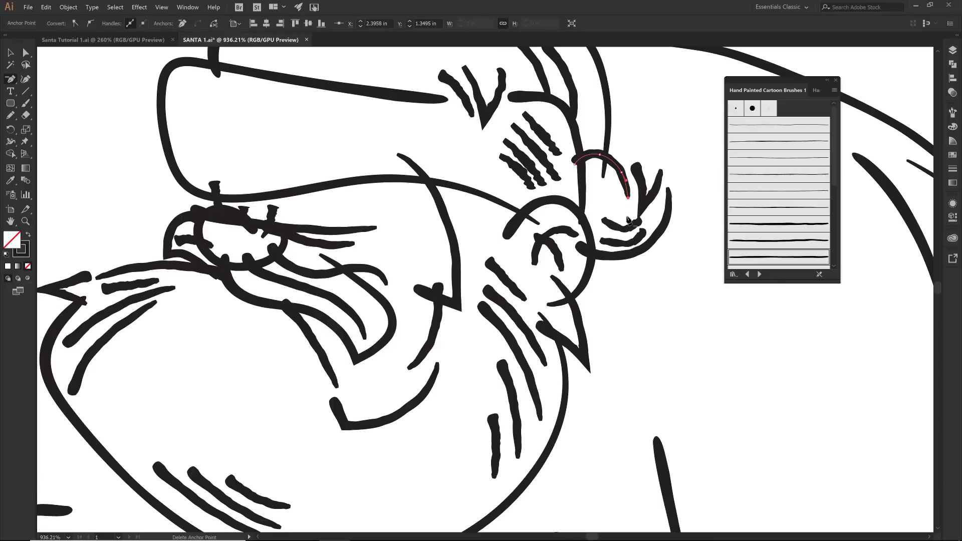
# Duplicate the bRUSHES layer, hide the original, and select all art on the copy
pyautogui.press('a')
pyautogui.click(647, 204)
pyautogui.press('v')
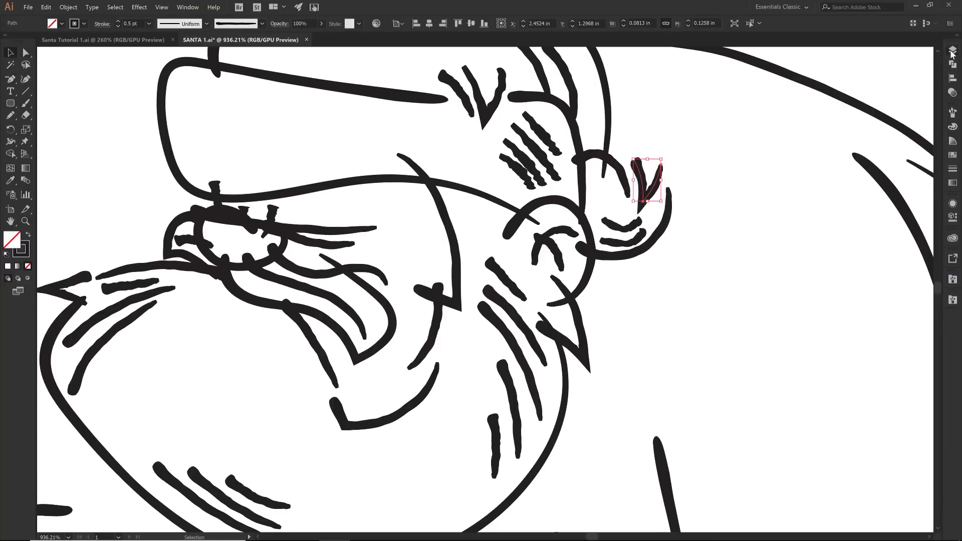
pyautogui.click(952, 50)
pyautogui.click(936, 46)
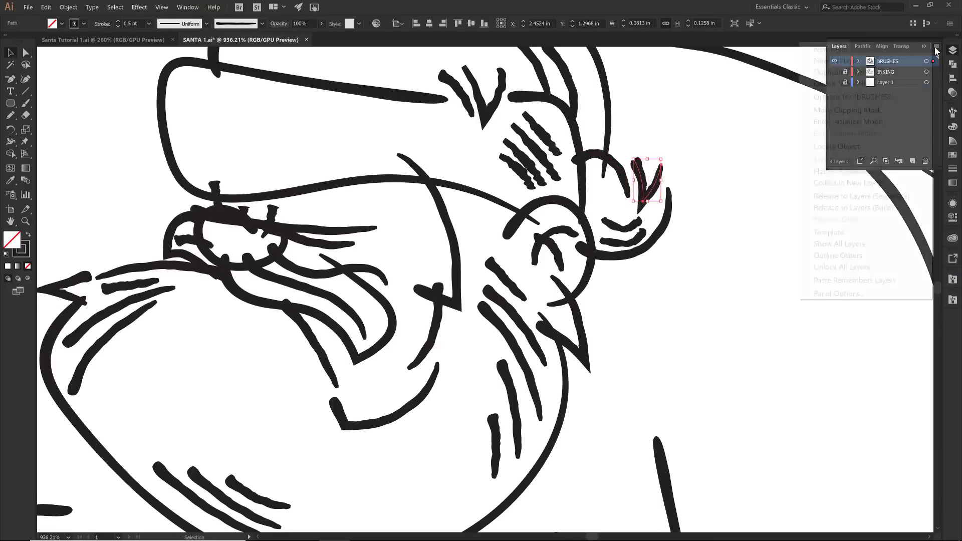
pyautogui.click(890, 72)
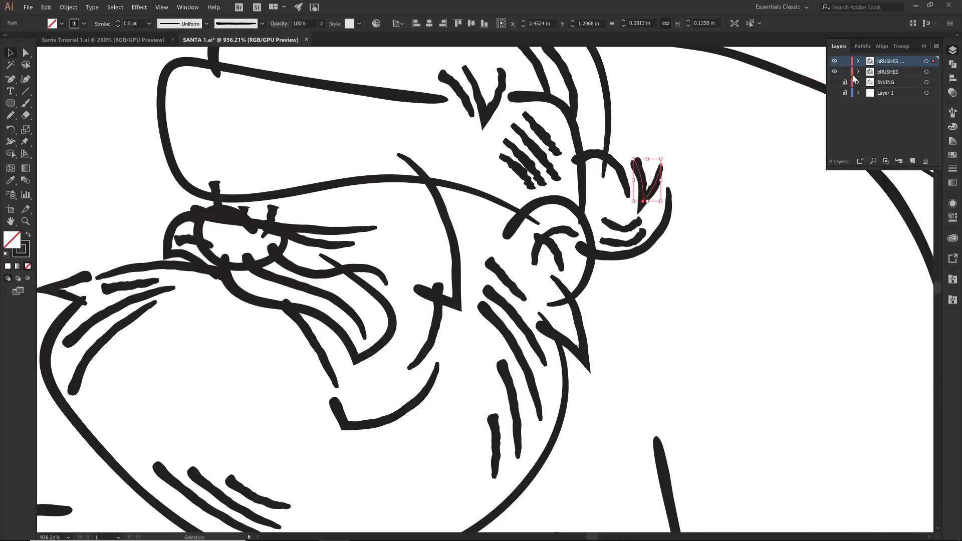
pyautogui.click(834, 72)
pyautogui.click(926, 62)
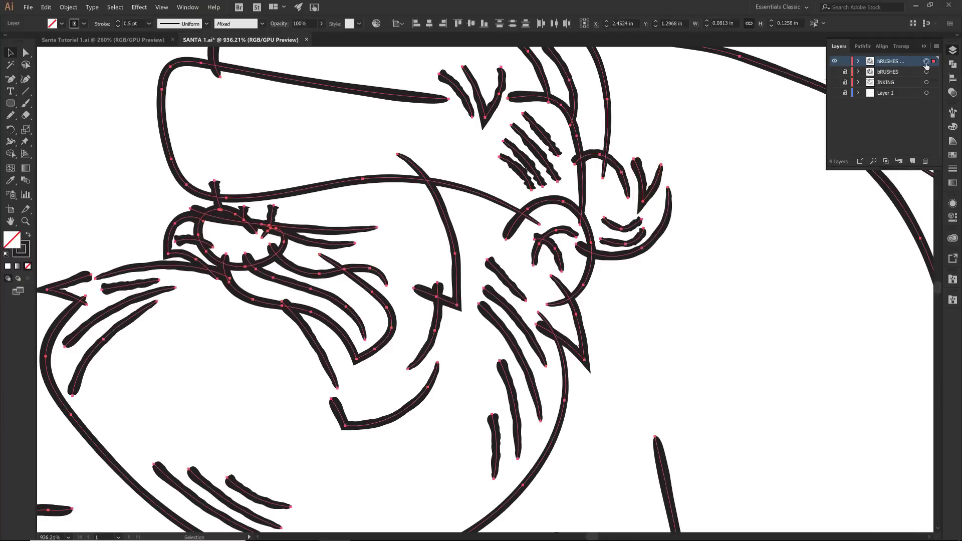
pyautogui.moveTo(326, 228); pyautogui.dragTo(327, 321)
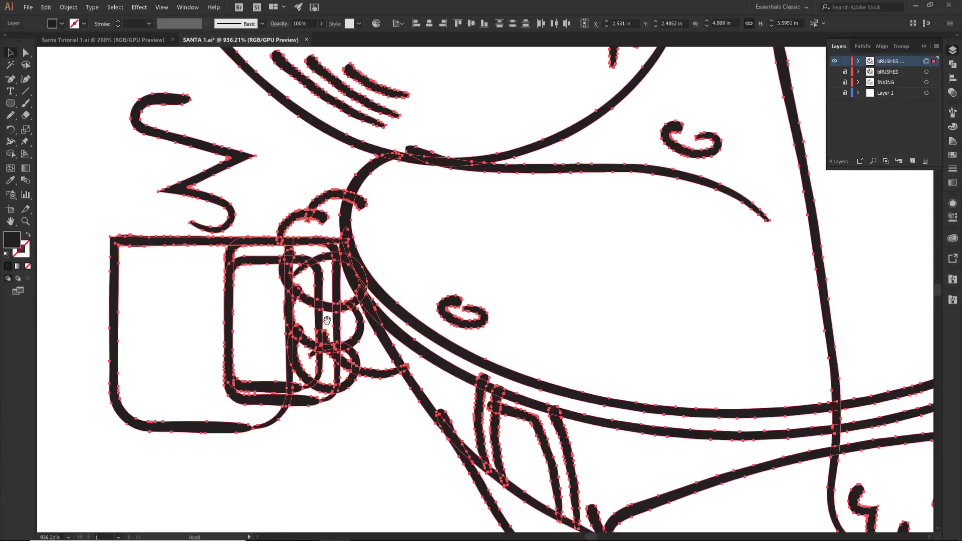
# Erase the overlapping left end of the wavy stroke below the head
pyautogui.hotkey('ctrl', 'shift', 'a')
pyautogui.scroll(1, 575, 290)
pyautogui.moveTo(519, 217); pyautogui.dragTo(490, 307)
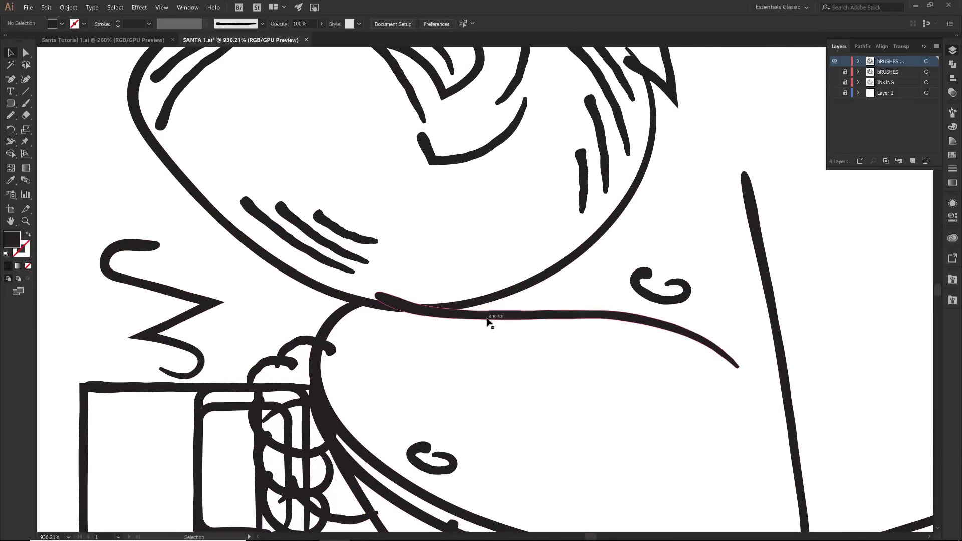
pyautogui.click(489, 320)
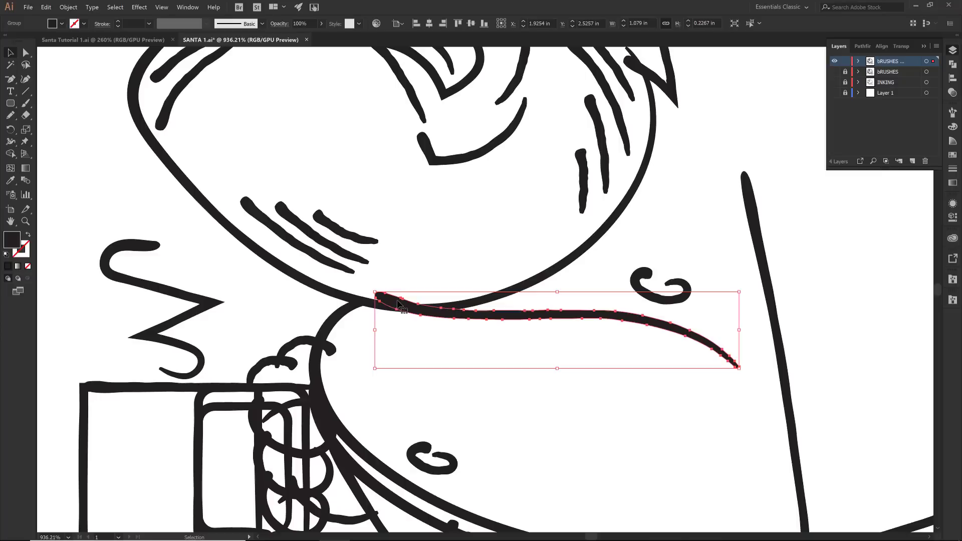
pyautogui.hotkey('shift', 'e')
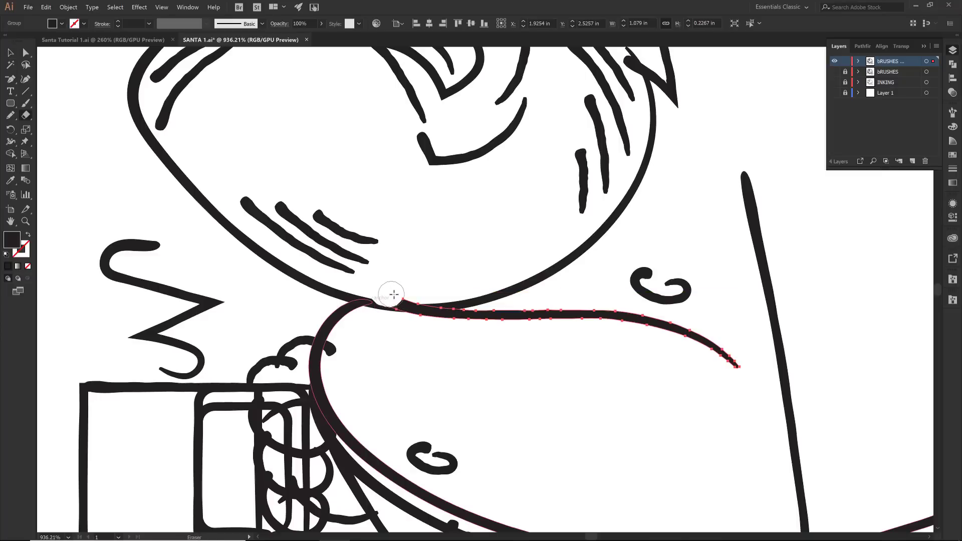
pyautogui.moveTo(393, 295); pyautogui.dragTo(457, 285)
# Trim the overlapping top tip of the curved beard outline near the ear
pyautogui.press('v')
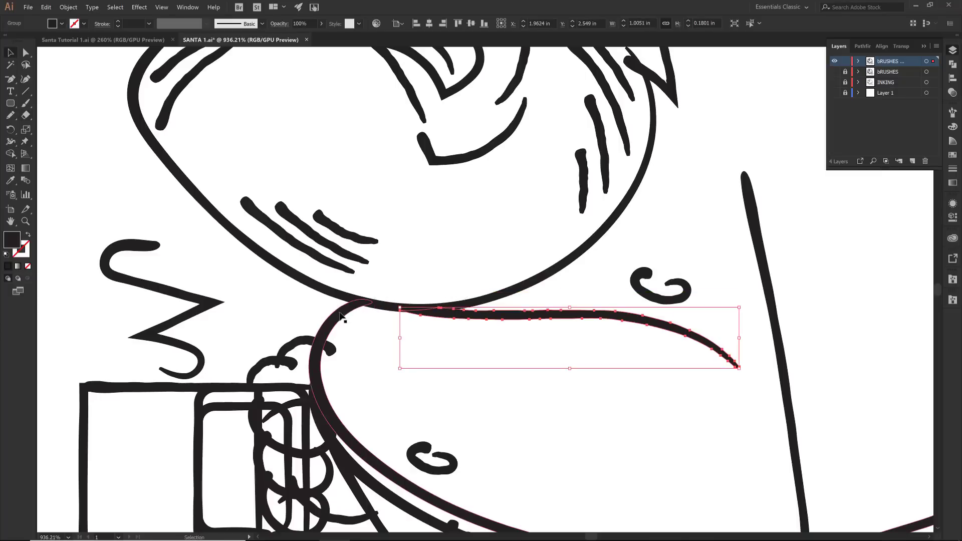
pyautogui.click(345, 316)
pyautogui.hotkey('shift', 'e')
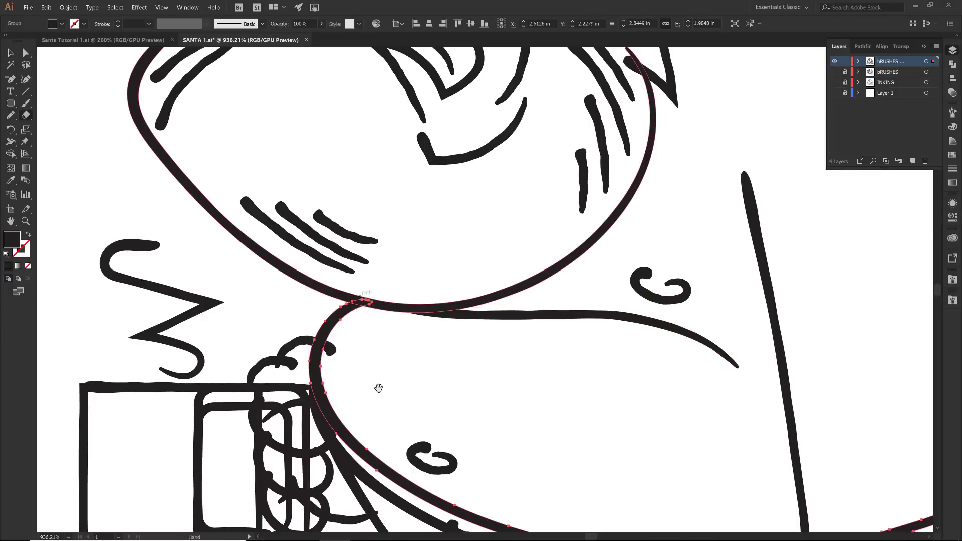
pyautogui.moveTo(378, 386)
pyautogui.mouseDown()
pyautogui.moveTo(366, 253)
pyautogui.moveTo(350, 226)
pyautogui.mouseUp()
pyautogui.moveTo(469, 107); pyautogui.dragTo(418, 414)
pyautogui.press('v')
pyautogui.click(587, 248)
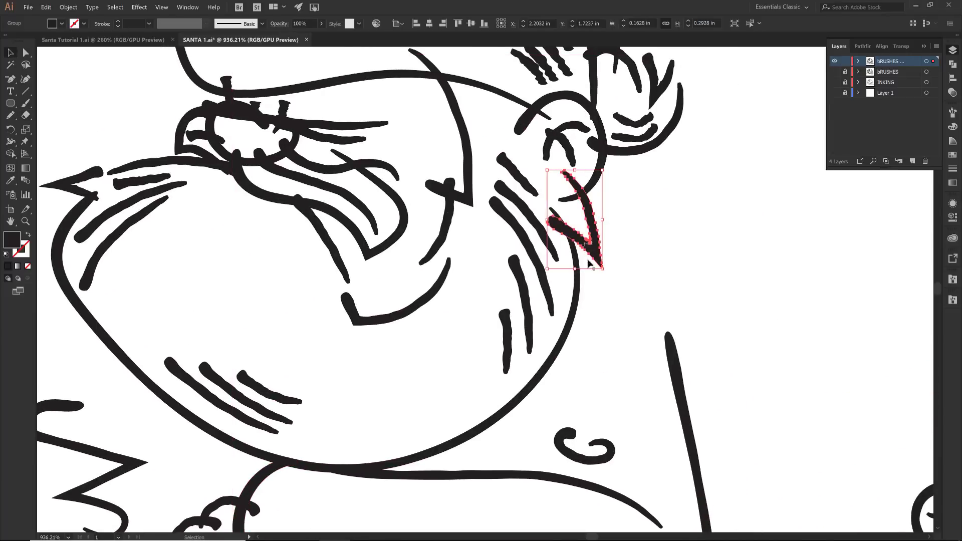
pyautogui.click(577, 284)
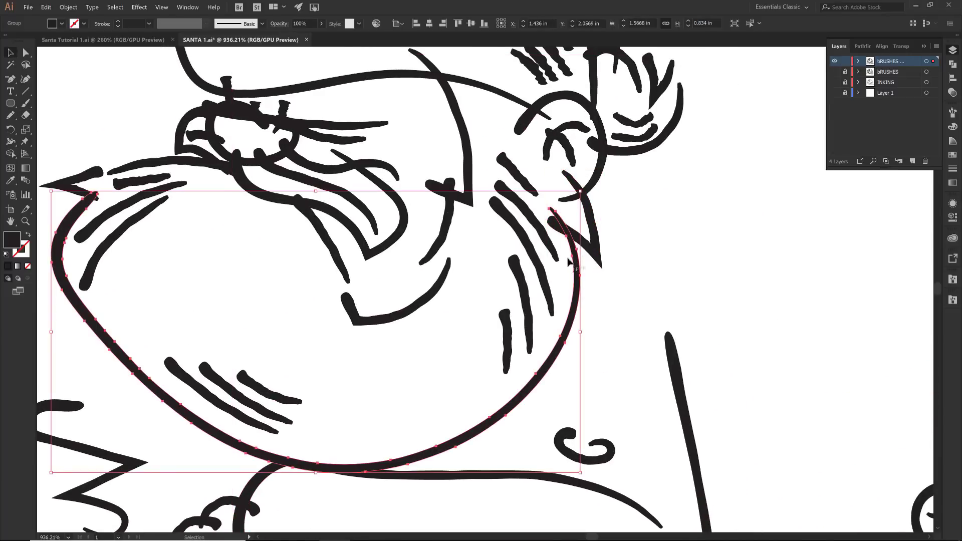
pyautogui.hotkey('shift', 'e')
pyautogui.moveTo(555, 208)
pyautogui.mouseDown()
pyautogui.moveTo(573, 226)
pyautogui.moveTo(582, 203)
pyautogui.mouseUp()
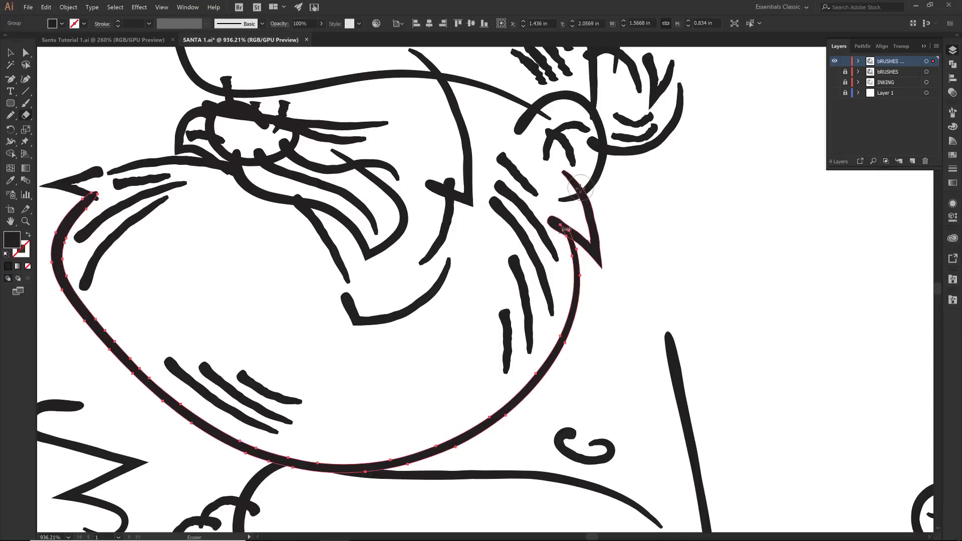
# Erase the overlapping bottom curl of the ear curve
pyautogui.press('v')
pyautogui.click(593, 190)
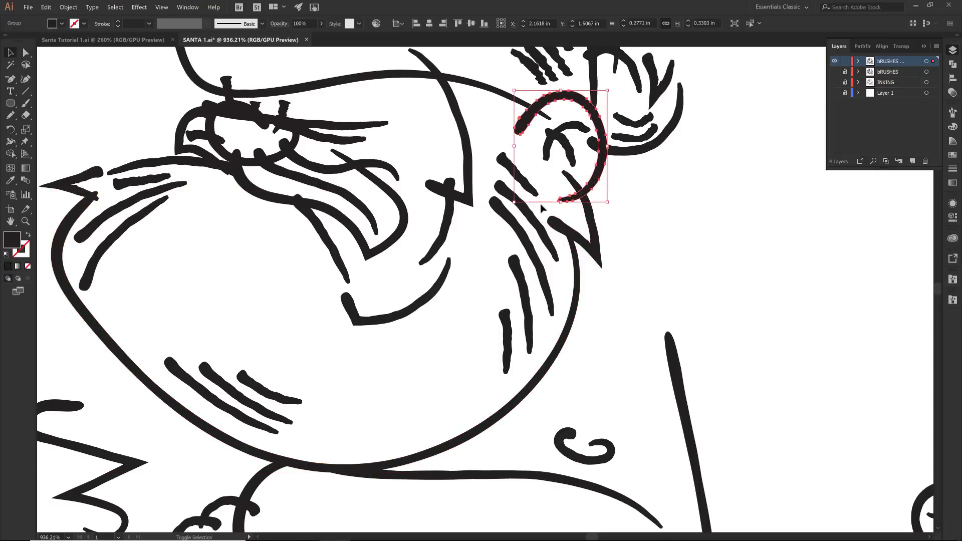
pyautogui.hotkey('shift', 'e')
pyautogui.moveTo(558, 203); pyautogui.dragTo(576, 196)
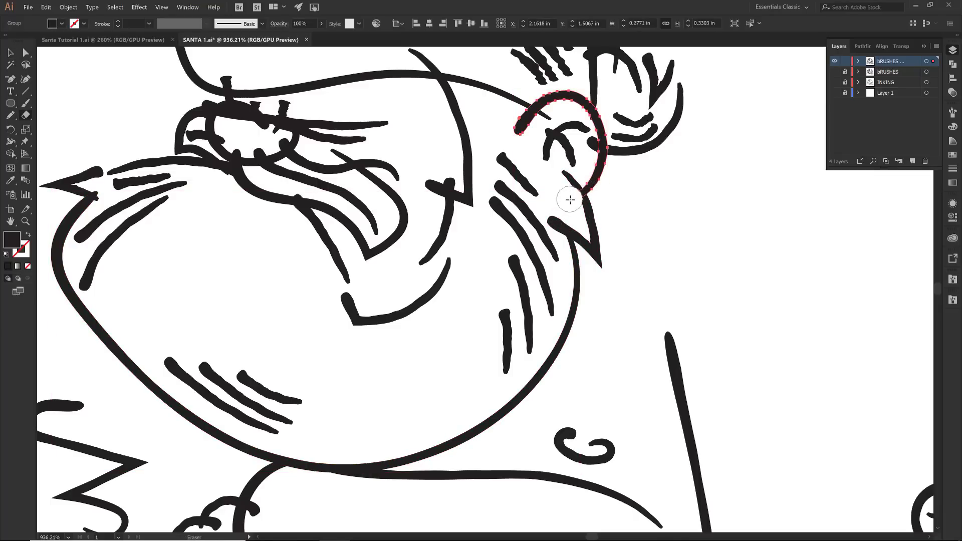
# Erase the overlapping tip of the large beard outline with the Eraser tool
pyautogui.click(27, 115)
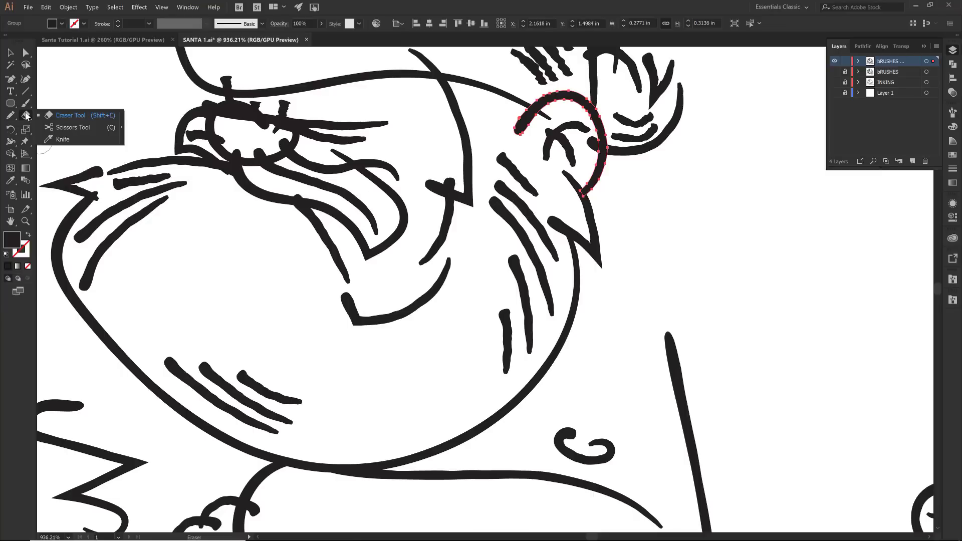
pyautogui.click(65, 117)
pyautogui.press('ctrl')
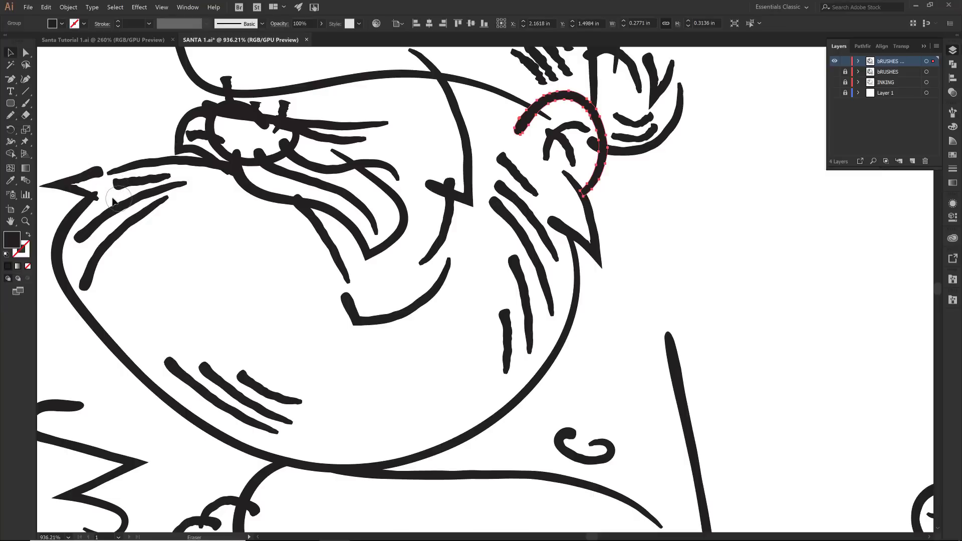
pyautogui.keyDown('ctrl'); pyautogui.click(88, 205); pyautogui.keyUp('ctrl')
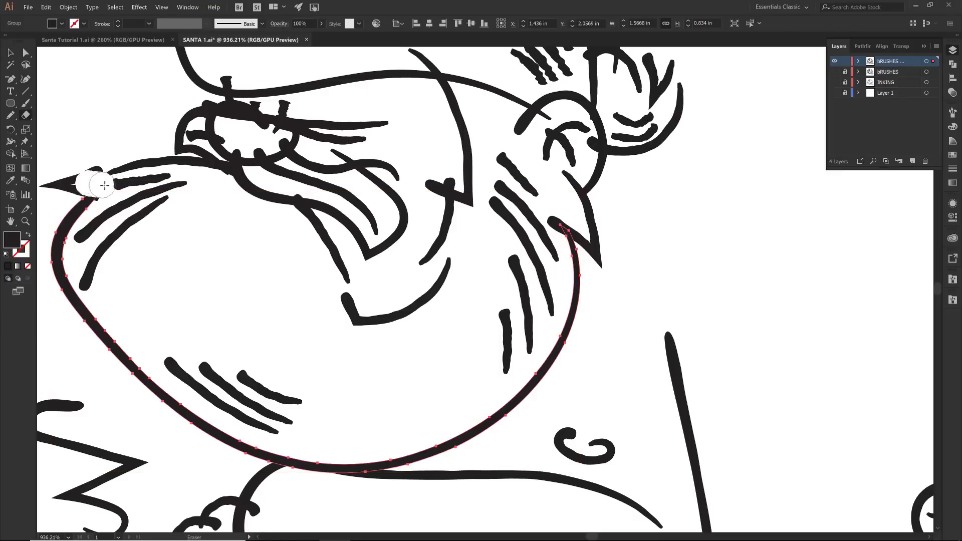
pyautogui.moveTo(104, 186); pyautogui.dragTo(108, 192)
# Trim the long mustache stroke's end over the nose and most of the small stroke above it
pyautogui.moveTo(220, 141)
pyautogui.mouseDown()
pyautogui.moveTo(358, 216)
pyautogui.moveTo(365, 266)
pyautogui.moveTo(347, 235)
pyautogui.mouseUp()
pyautogui.keyDown('ctrl'); pyautogui.click(345, 232); pyautogui.keyUp('ctrl')
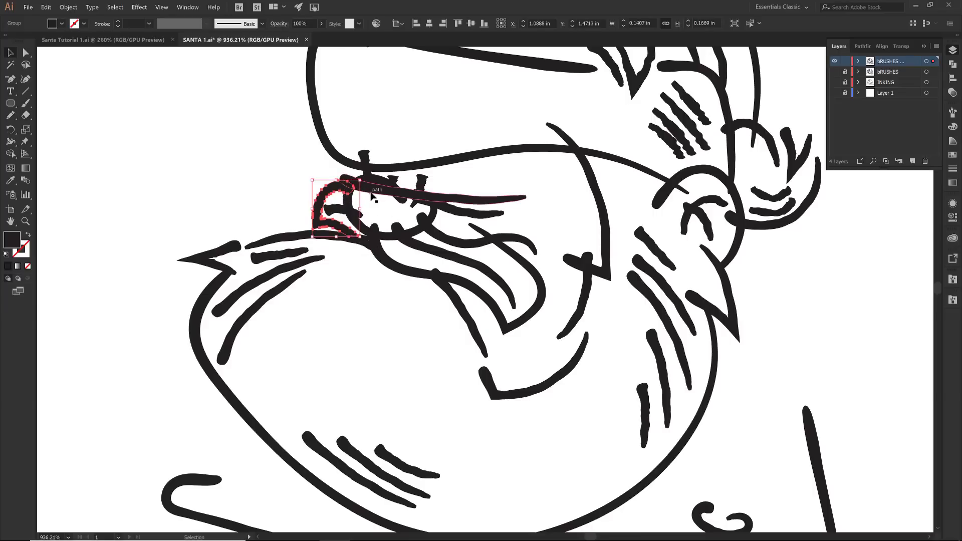
pyautogui.keyDown('ctrl'); pyautogui.click(368, 189); pyautogui.keyUp('ctrl')
pyautogui.moveTo(371, 196)
pyautogui.mouseDown()
pyautogui.moveTo(388, 199)
pyautogui.moveTo(366, 191)
pyautogui.mouseUp()
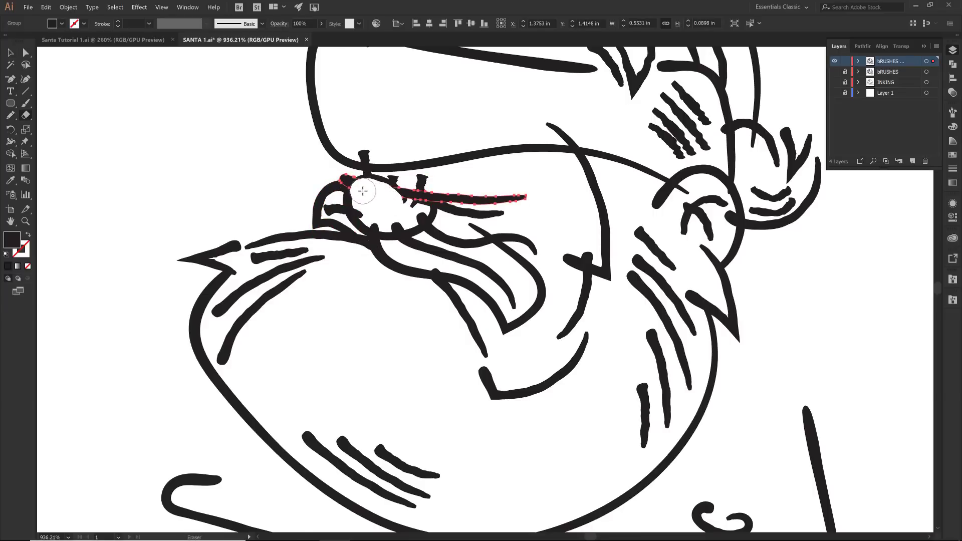
pyautogui.keyDown('ctrl'); pyautogui.click(365, 160); pyautogui.keyUp('ctrl')
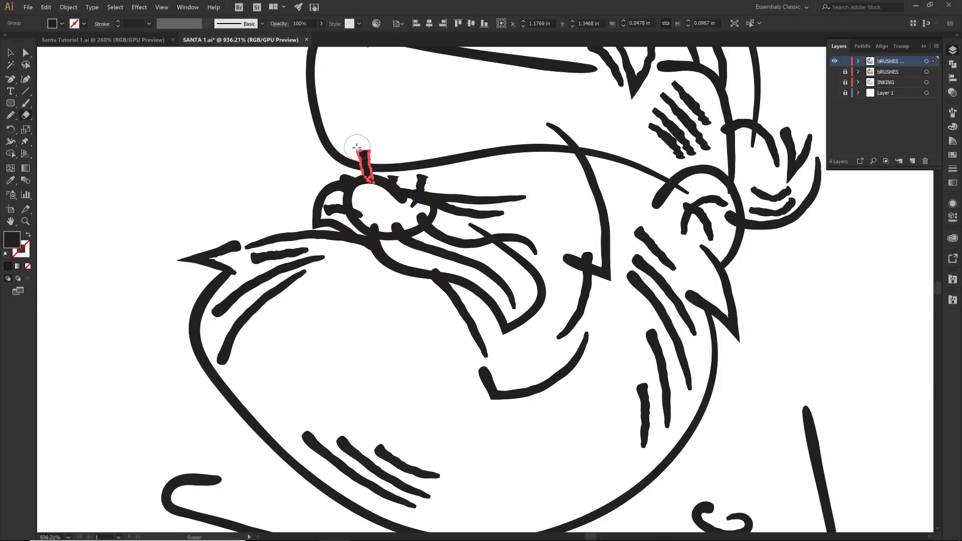
pyautogui.moveTo(354, 150)
pyautogui.mouseDown()
pyautogui.moveTo(365, 168)
pyautogui.moveTo(381, 161)
pyautogui.mouseUp()
# Trim the mustache stroke beside the nose and the lower strands' ends under the nose
pyautogui.press('ctrl')
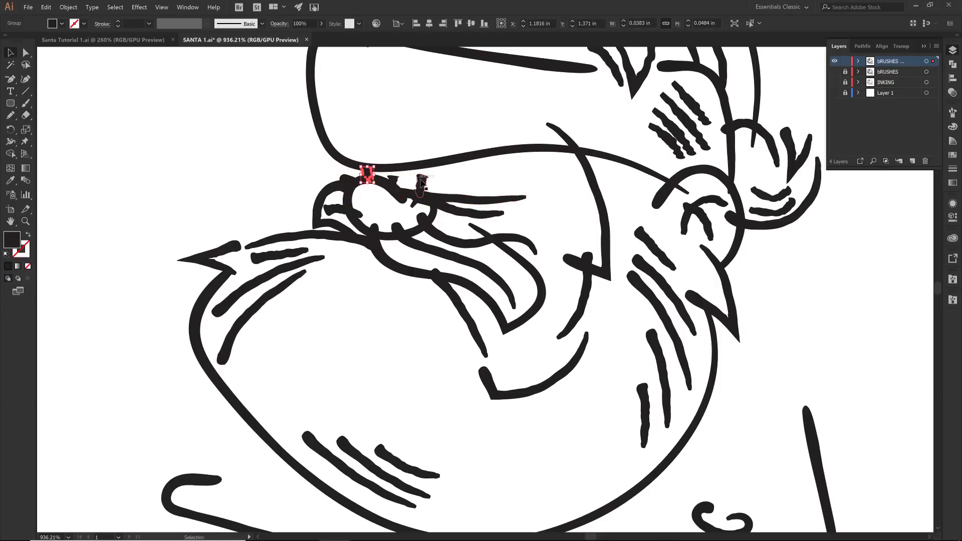
pyautogui.keyDown('ctrl'); pyautogui.click(443, 208); pyautogui.keyUp('ctrl')
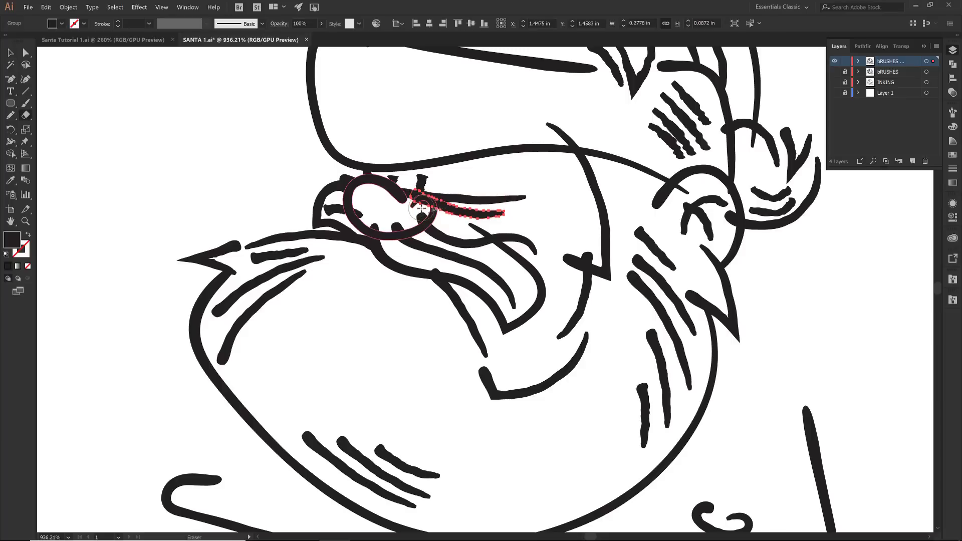
pyautogui.moveTo(422, 211); pyautogui.dragTo(422, 214)
pyautogui.keyDown('ctrl'); pyautogui.click(426, 228); pyautogui.keyUp('ctrl')
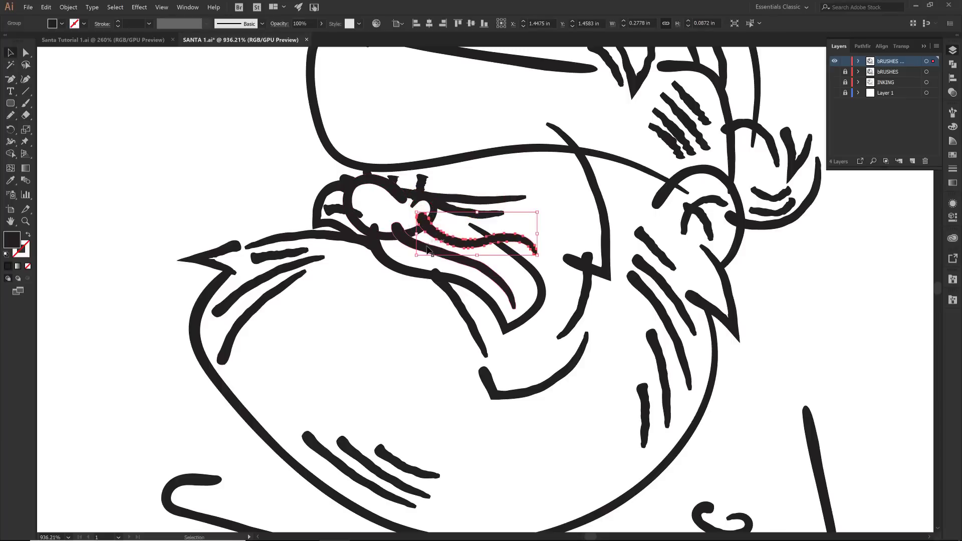
pyautogui.keyDown('ctrl'); pyautogui.keyDown('shift'); pyautogui.click(386, 268); pyautogui.keyUp('shift'); pyautogui.keyUp('ctrl')
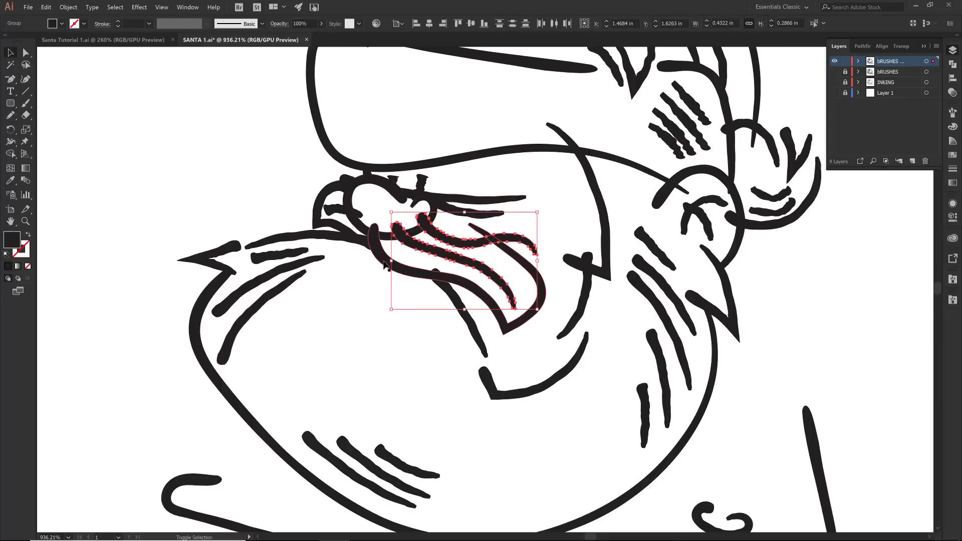
pyautogui.keyDown('ctrl'); pyautogui.keyDown('shift'); pyautogui.click(385, 266); pyautogui.keyUp('shift'); pyautogui.keyUp('ctrl')
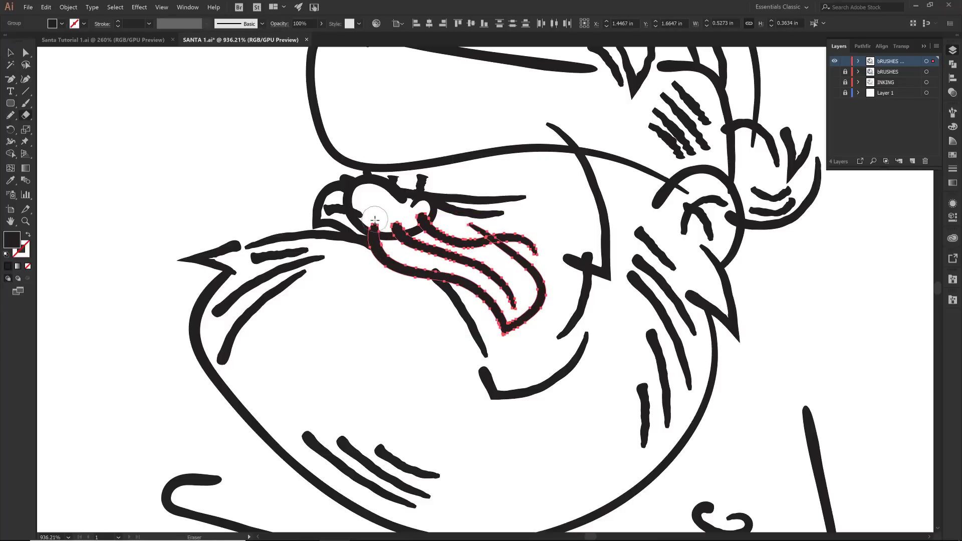
pyautogui.moveTo(374, 219); pyautogui.dragTo(416, 213)
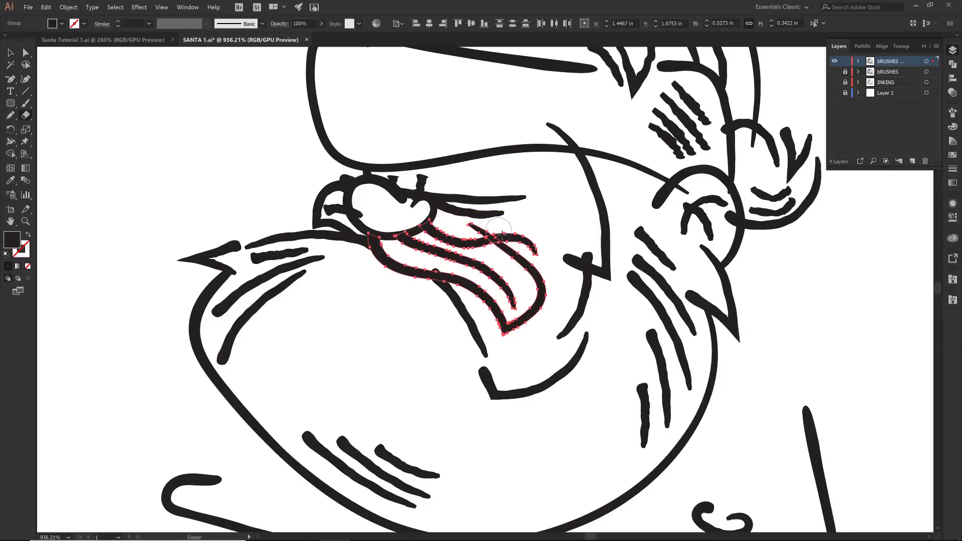
# Erase the right end of the outer lower mustache strand
pyautogui.press('v')
pyautogui.click(514, 258)
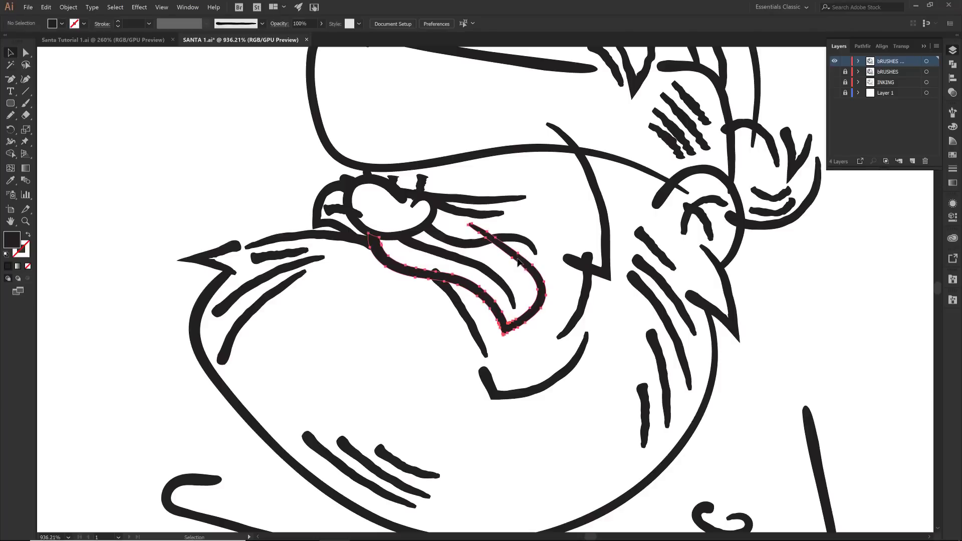
pyautogui.click(490, 231)
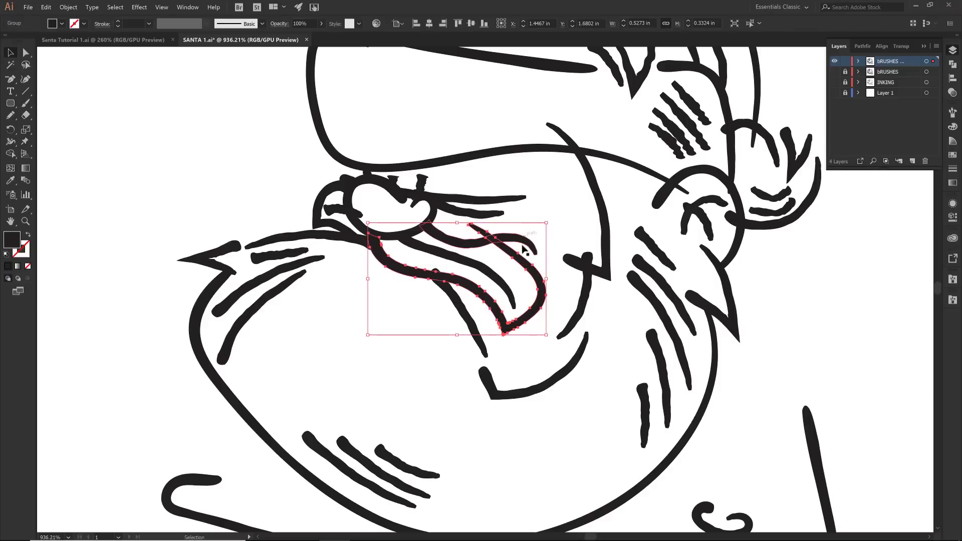
pyautogui.hotkey('shift', 'e')
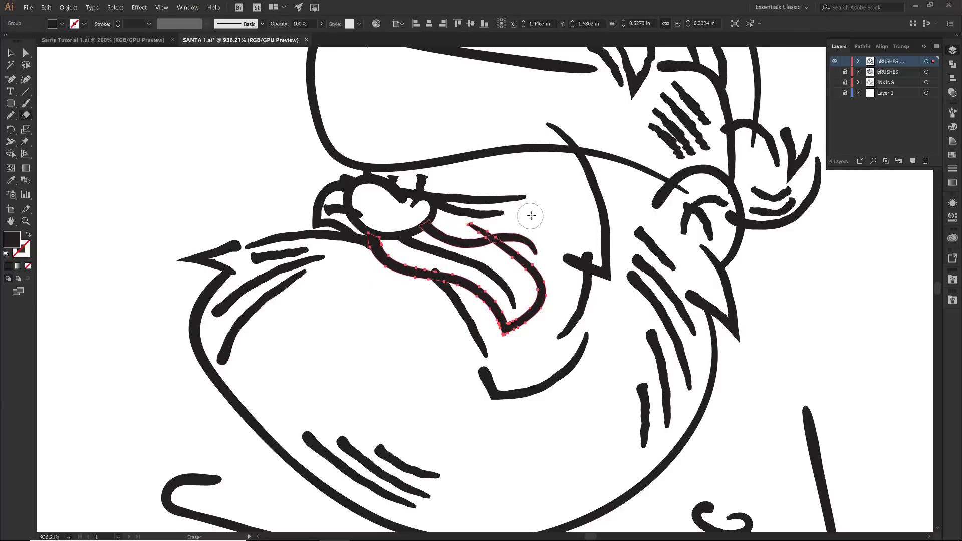
pyautogui.press(']')
pyautogui.press(']')
pyautogui.press(']')
pyautogui.press('[')
pyautogui.press('[')
pyautogui.moveTo(501, 213)
pyautogui.mouseDown()
pyautogui.moveTo(470, 224)
pyautogui.moveTo(498, 214)
pyautogui.mouseUp()
# Erase the top ends of the cheek and tongue strokes and trim the small stroke beside the nose
pyautogui.keyDown('ctrl'); pyautogui.click(589, 285); pyautogui.keyUp('ctrl')
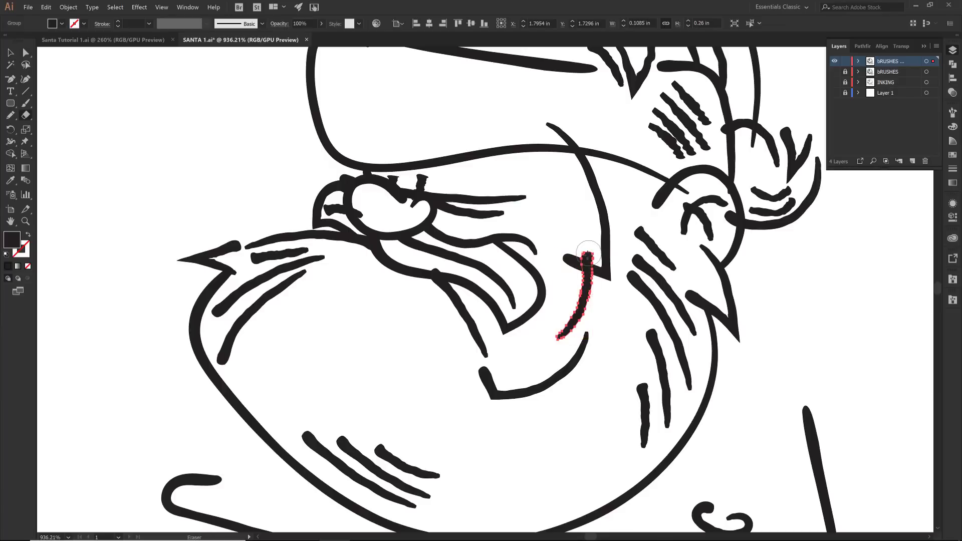
pyautogui.moveTo(593, 250); pyautogui.dragTo(586, 255)
pyautogui.keyDown('ctrl'); pyautogui.click(454, 300); pyautogui.keyUp('ctrl')
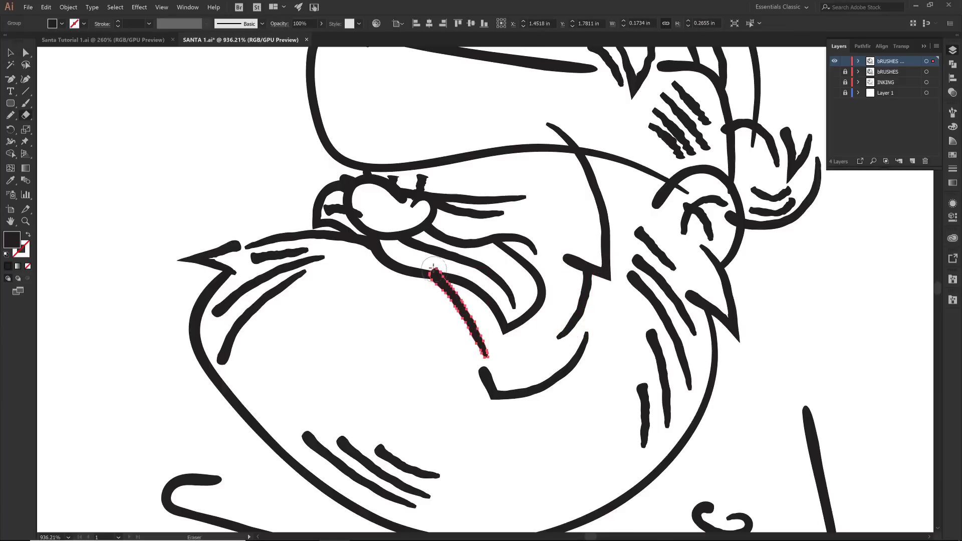
pyautogui.moveTo(433, 275); pyautogui.dragTo(434, 268)
pyautogui.keyDown('ctrl'); pyautogui.click(344, 212); pyautogui.keyUp('ctrl')
pyautogui.moveTo(376, 218)
pyautogui.mouseDown()
pyautogui.moveTo(354, 207)
pyautogui.moveTo(360, 215)
pyautogui.mouseUp()
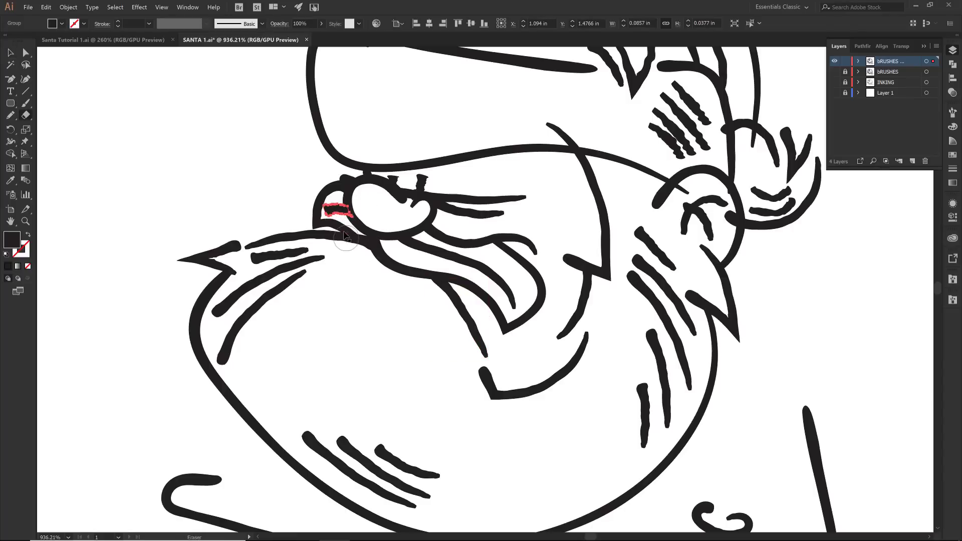
pyautogui.press('ctrl')
# Erase the cheek stroke above the hat brim and trim the brim's tip
pyautogui.moveTo(481, 140); pyautogui.dragTo(403, 200)
pyautogui.keyDown('ctrl'); pyautogui.click(511, 235); pyautogui.keyUp('ctrl')
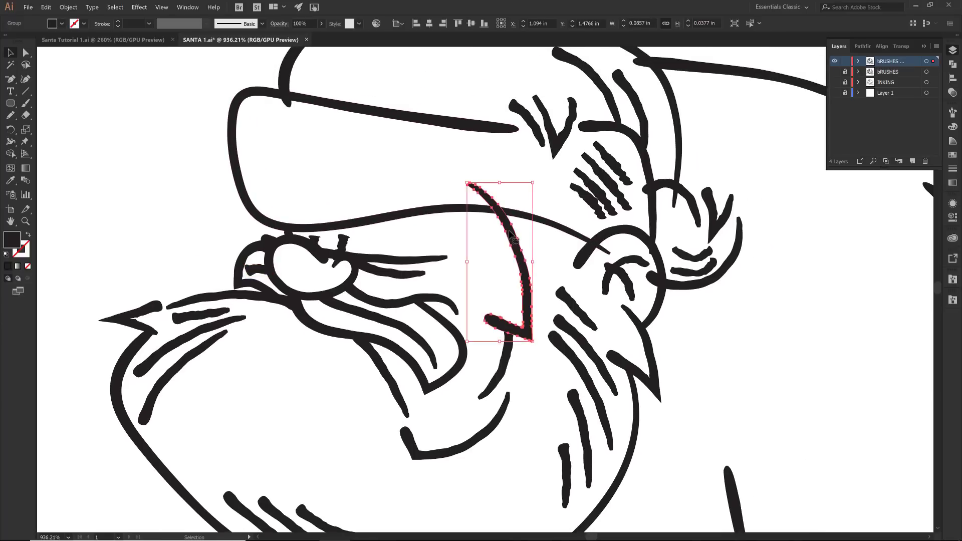
pyautogui.moveTo(476, 180)
pyautogui.mouseDown()
pyautogui.moveTo(489, 198)
pyautogui.moveTo(511, 199)
pyautogui.mouseUp()
pyautogui.moveTo(533, 168); pyautogui.dragTo(521, 199)
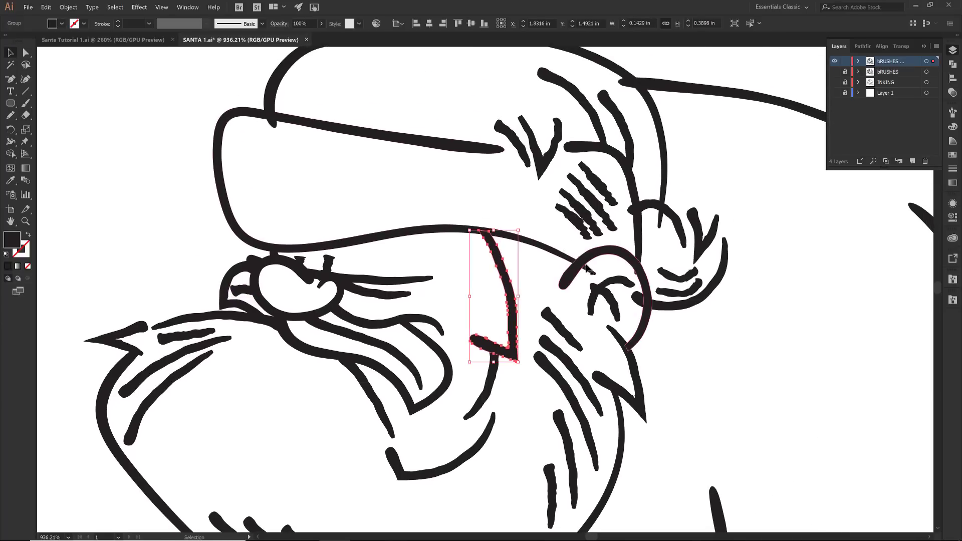
pyautogui.keyDown('ctrl'); pyautogui.click(590, 269); pyautogui.keyUp('ctrl')
pyautogui.moveTo(591, 270); pyautogui.dragTo(585, 274)
# Trim the top of the ear stroke, the arc above the ear, and the hat outline's lower end
pyautogui.keyDown('ctrl'); pyautogui.click(599, 299); pyautogui.keyUp('ctrl')
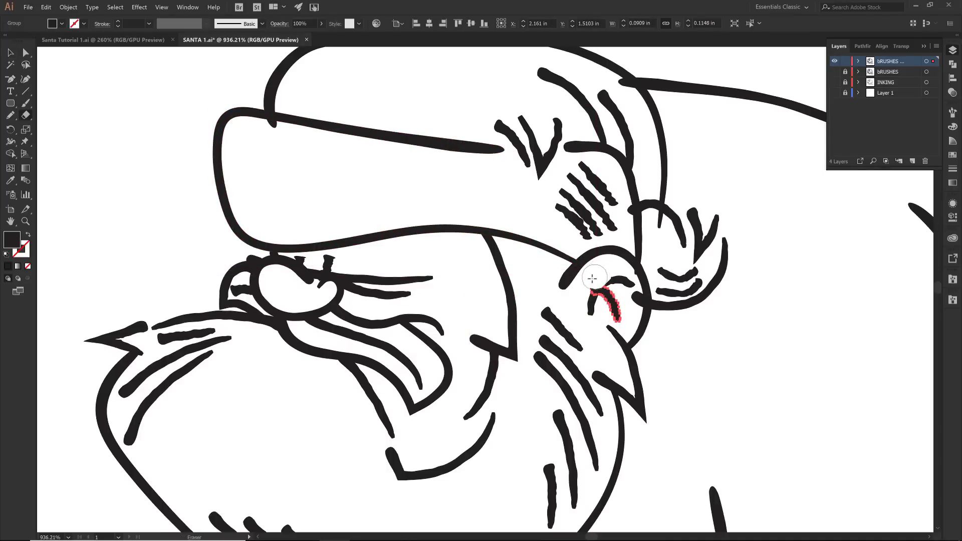
pyautogui.moveTo(584, 283)
pyautogui.mouseDown()
pyautogui.moveTo(594, 298)
pyautogui.moveTo(633, 265)
pyautogui.mouseUp()
pyautogui.keyDown('ctrl'); pyautogui.click(638, 235); pyautogui.keyUp('ctrl')
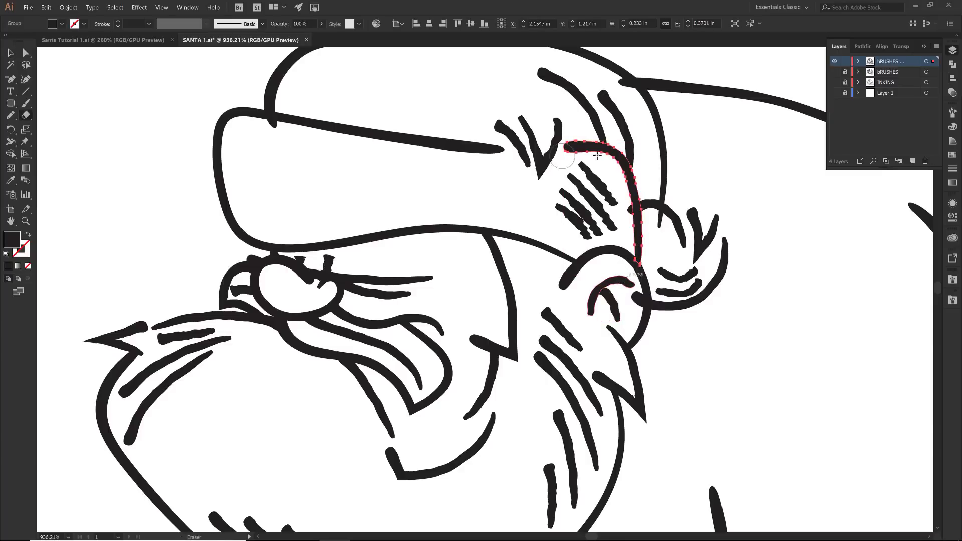
pyautogui.keyDown('ctrl'); pyautogui.click(628, 212); pyautogui.keyUp('ctrl')
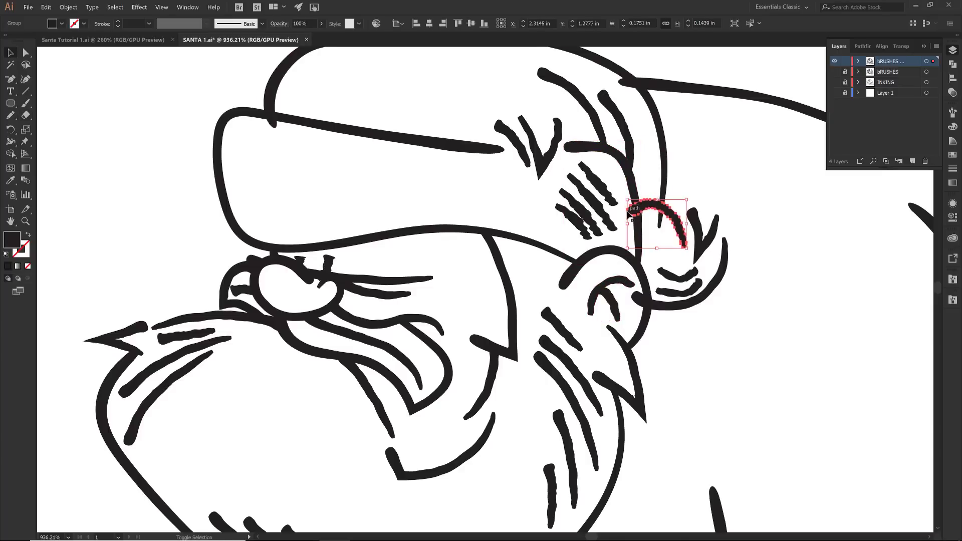
pyautogui.moveTo(626, 200); pyautogui.dragTo(632, 214)
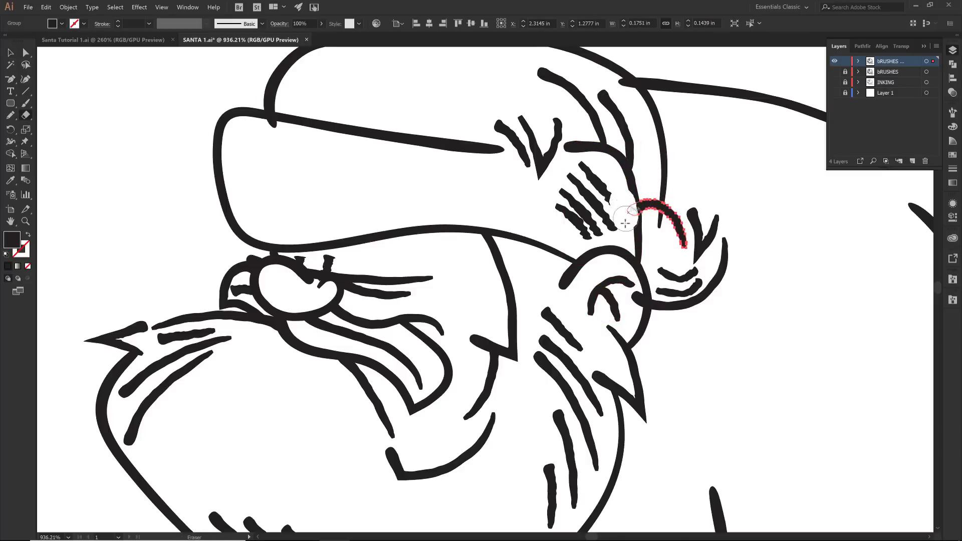
pyautogui.keyDown('ctrl'); pyautogui.click(660, 210); pyautogui.keyUp('ctrl')
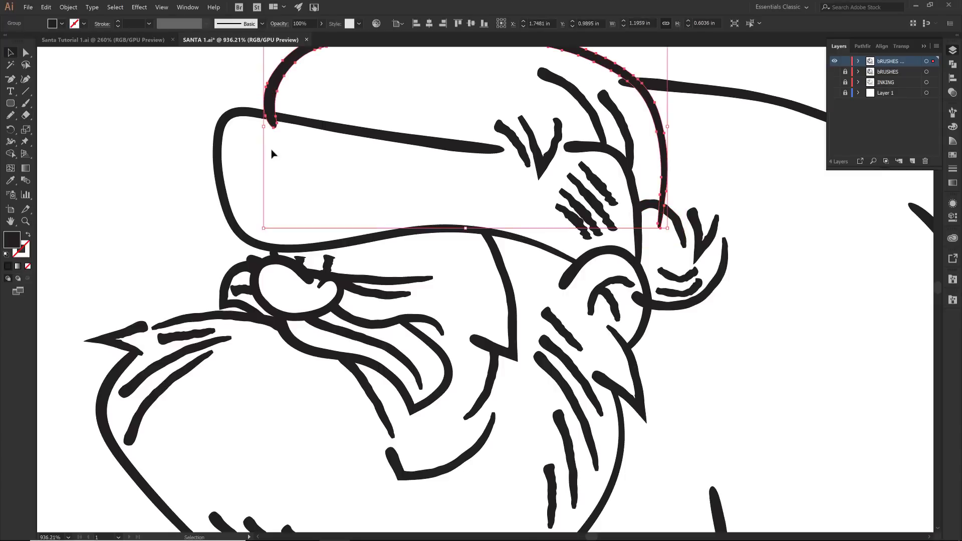
pyautogui.moveTo(258, 122); pyautogui.dragTo(301, 146)
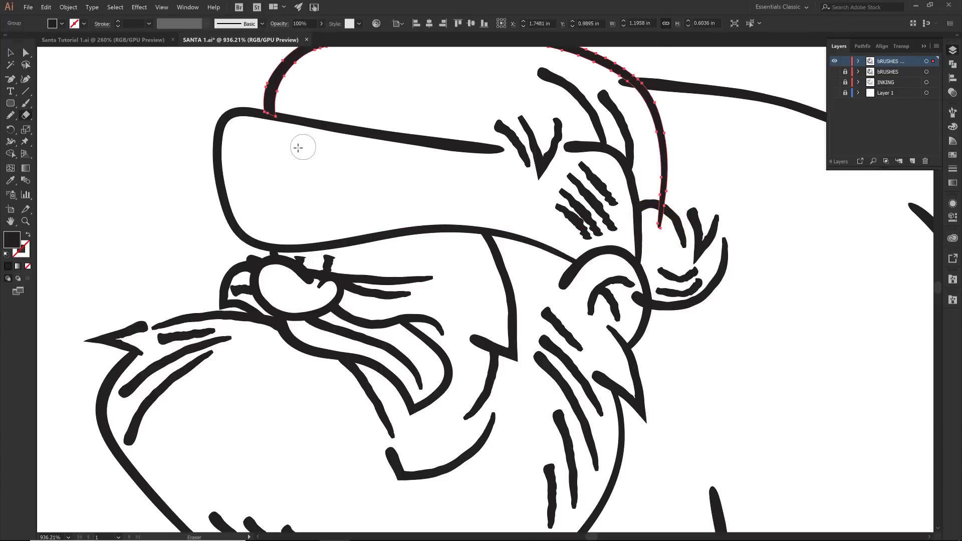
# Trim a small piece off the curved stroke above the hand holding the mug
pyautogui.moveTo(306, 300); pyautogui.dragTo(337, 117)
pyautogui.moveTo(303, 240); pyautogui.dragTo(357, 170)
pyautogui.moveTo(304, 332); pyautogui.dragTo(344, 219)
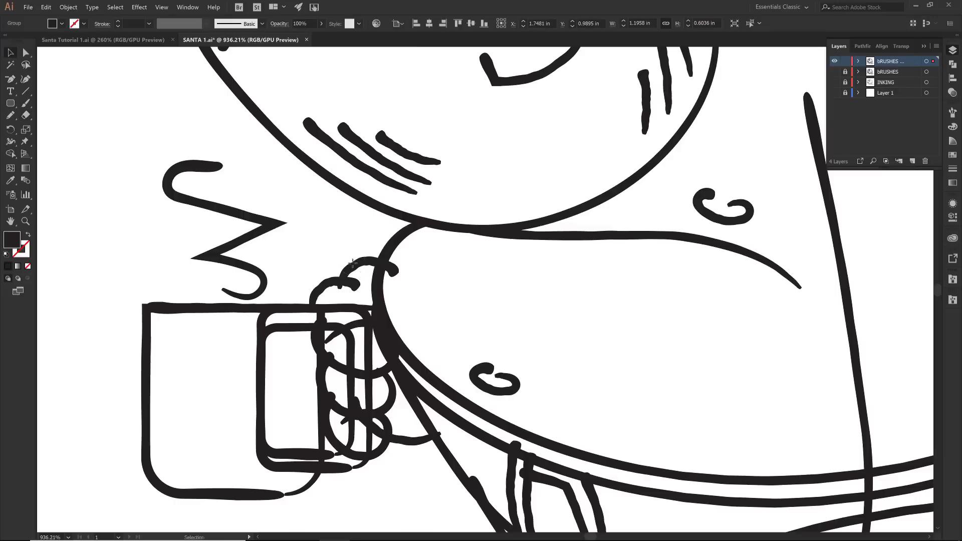
pyautogui.click(359, 266)
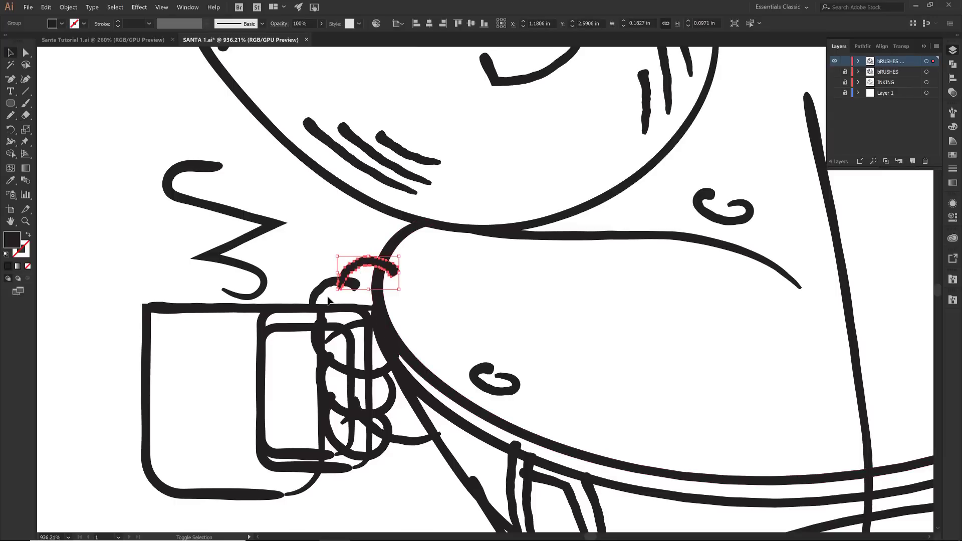
pyautogui.hotkey('shift', 'e')
pyautogui.moveTo(340, 296); pyautogui.dragTo(337, 296)
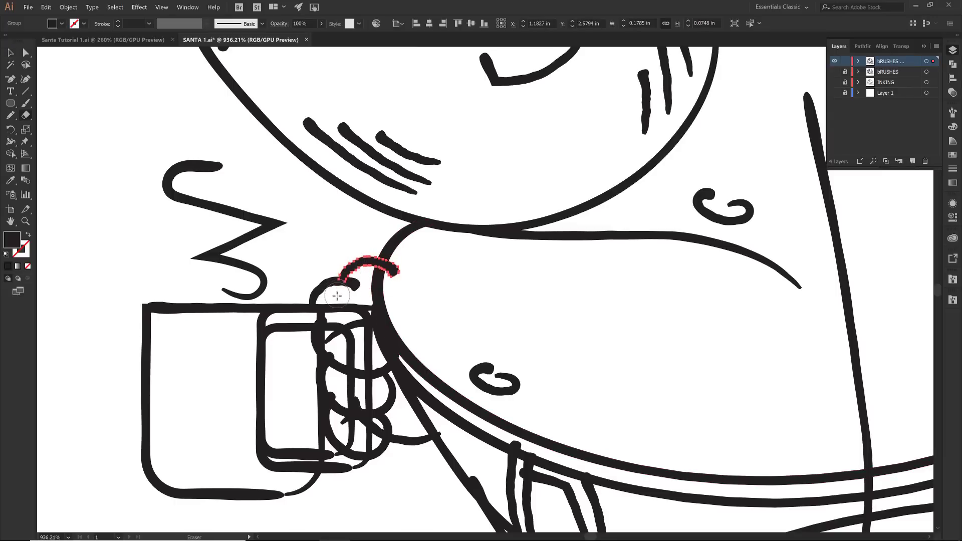
# Select the doubled rounded-rectangle handle and erase its left side down the full height
pyautogui.press('v')
pyautogui.click(292, 329)
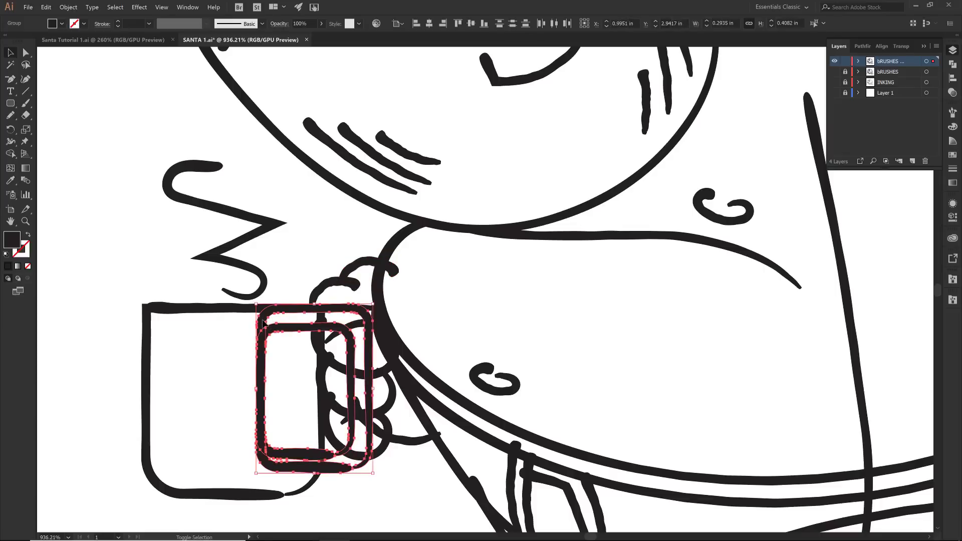
pyautogui.hotkey('shift', 'e')
pyautogui.moveTo(275, 310)
pyautogui.mouseDown()
pyautogui.moveTo(292, 302)
pyautogui.moveTo(305, 308)
pyautogui.moveTo(295, 328)
pyautogui.moveTo(263, 316)
pyautogui.moveTo(271, 405)
pyautogui.moveTo(277, 337)
pyautogui.moveTo(264, 447)
pyautogui.moveTo(269, 461)
pyautogui.moveTo(285, 445)
pyautogui.moveTo(311, 446)
pyautogui.moveTo(308, 467)
pyautogui.moveTo(274, 462)
pyautogui.mouseUp()
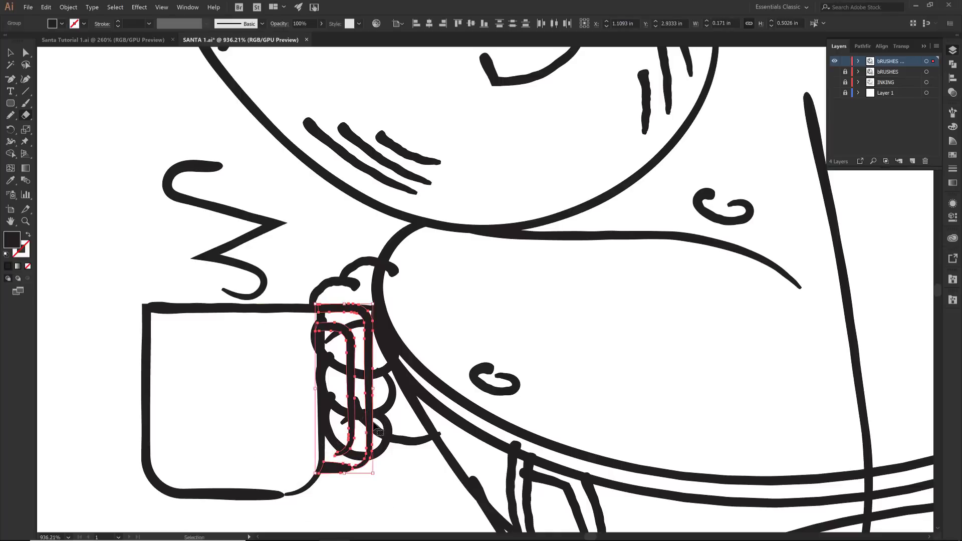
# Select all line art, apply Pathfinder Divide, and ungroup the resulting pieces
pyautogui.hotkey('ctrl', 'a')
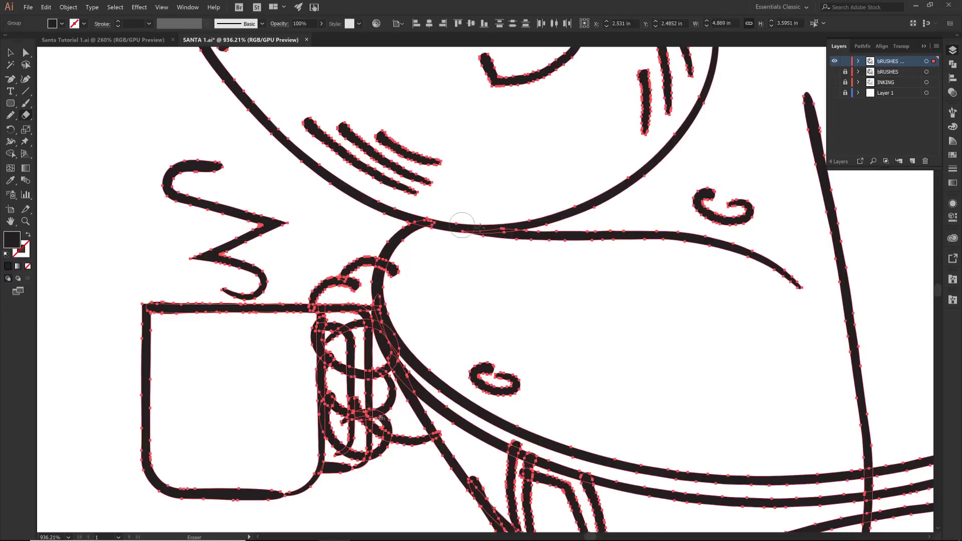
pyautogui.moveTo(516, 322)
pyautogui.mouseDown()
pyautogui.moveTo(508, 274)
pyautogui.moveTo(415, 87)
pyautogui.moveTo(391, 83)
pyautogui.mouseUp()
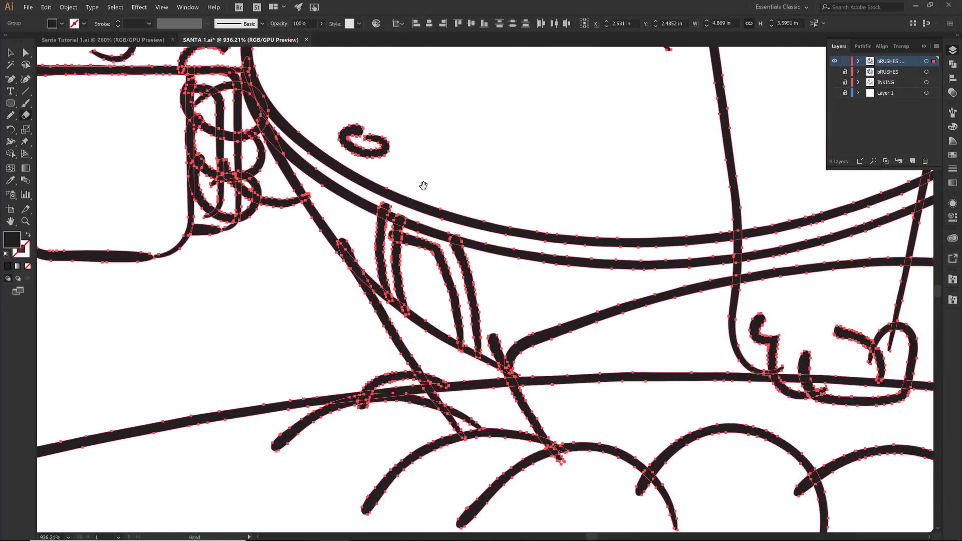
pyautogui.click(953, 65)
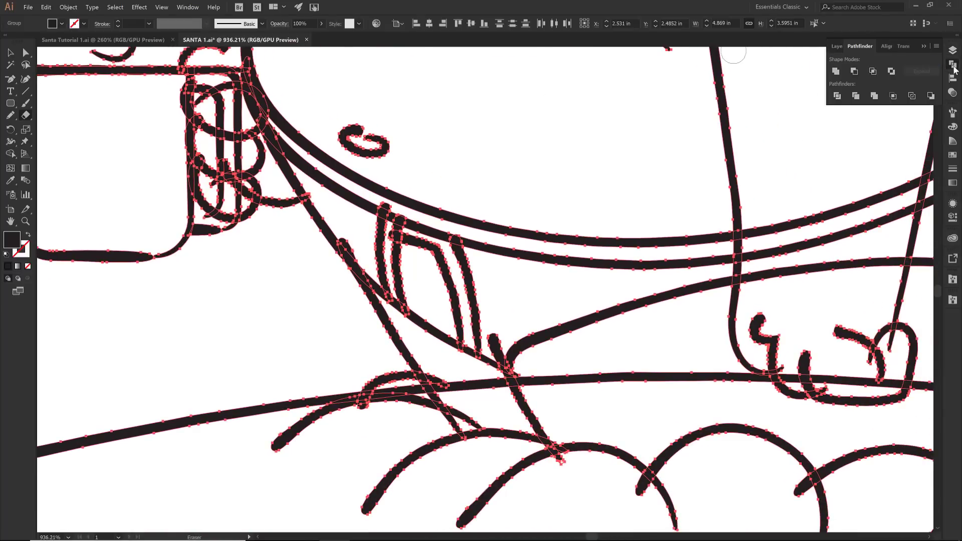
pyautogui.click(836, 96)
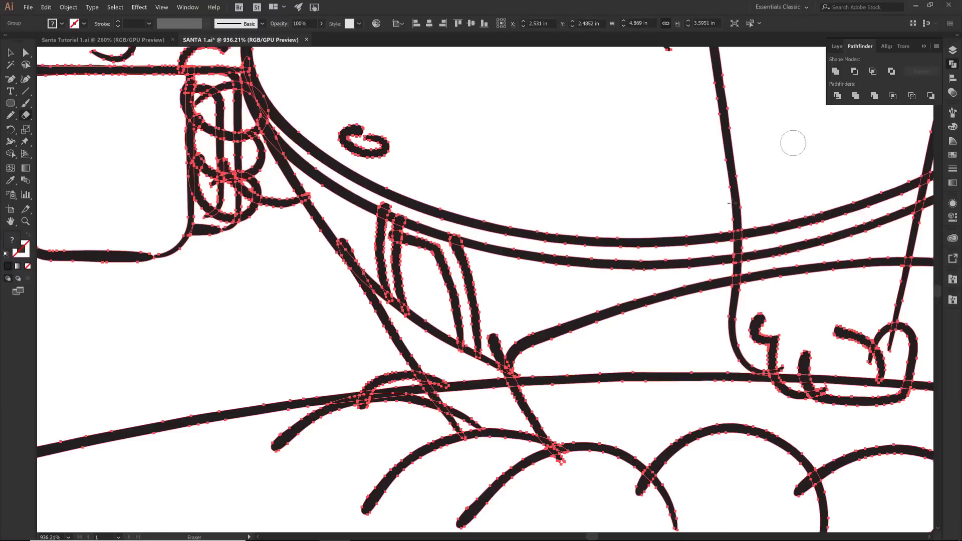
pyautogui.rightClick(398, 226)
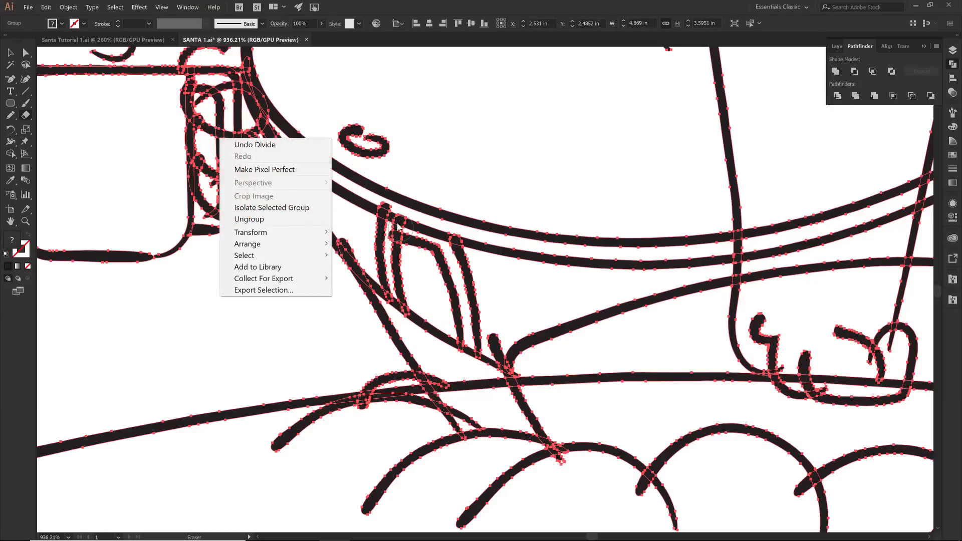
pyautogui.click(259, 220)
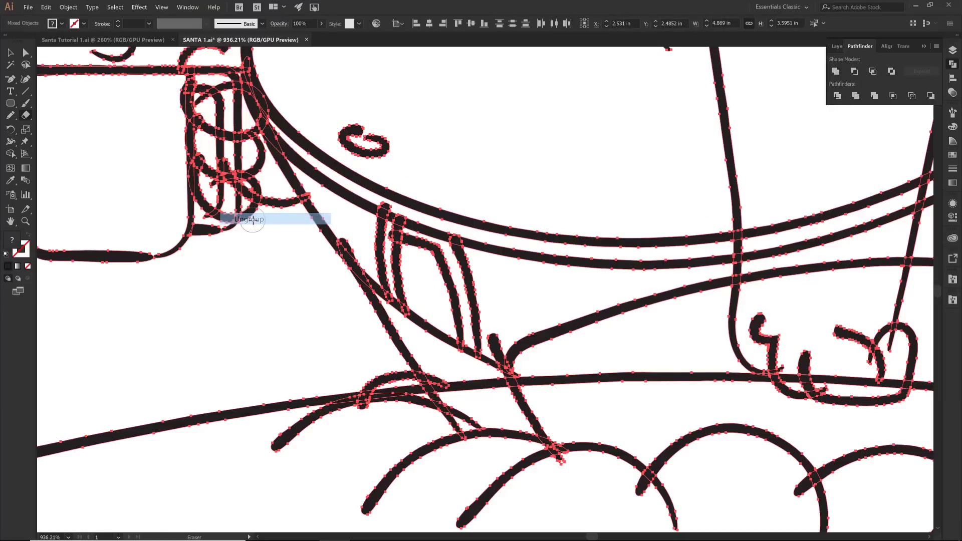
# Zoom in on the leg and sleeve crossings and delete three small leftover fragments there
pyautogui.press('v')
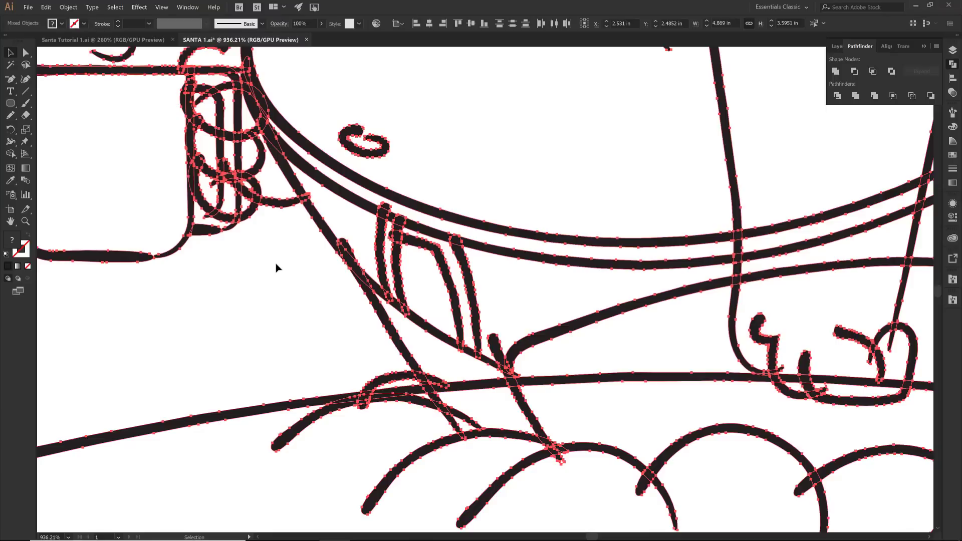
pyautogui.click(276, 264)
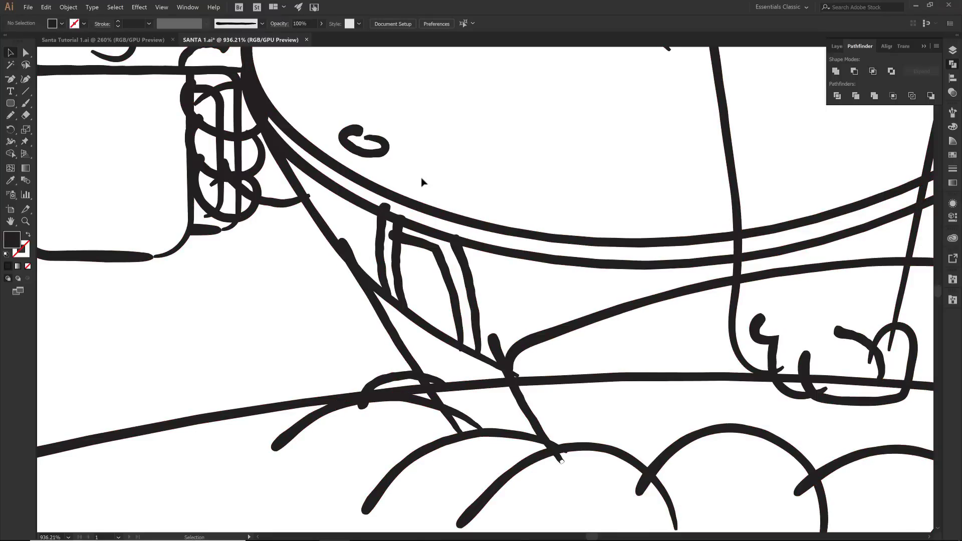
pyautogui.press('z')
pyautogui.moveTo(296, 119); pyautogui.dragTo(595, 421)
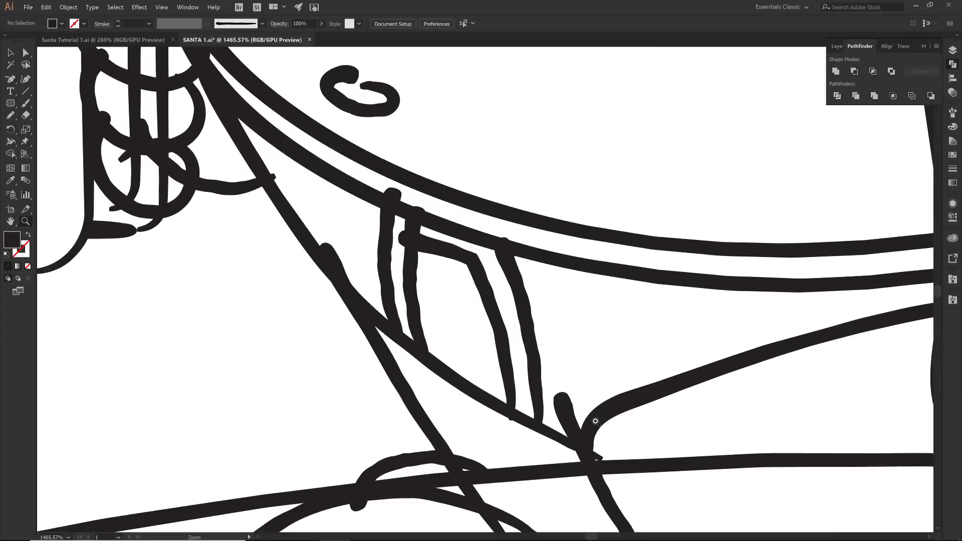
pyautogui.press('v')
pyautogui.click(401, 193)
pyautogui.press('Delete')
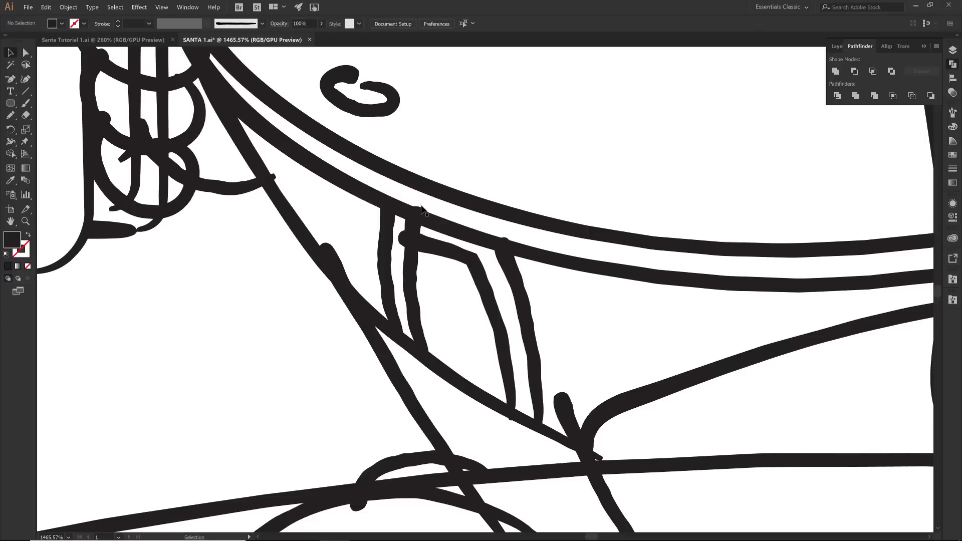
pyautogui.click(422, 215)
pyautogui.press('Delete')
pyautogui.click(422, 209)
pyautogui.press('Delete')
# Delete the stroke blob and fragments at the leg crossing and on the diagonal line
pyautogui.click(561, 401)
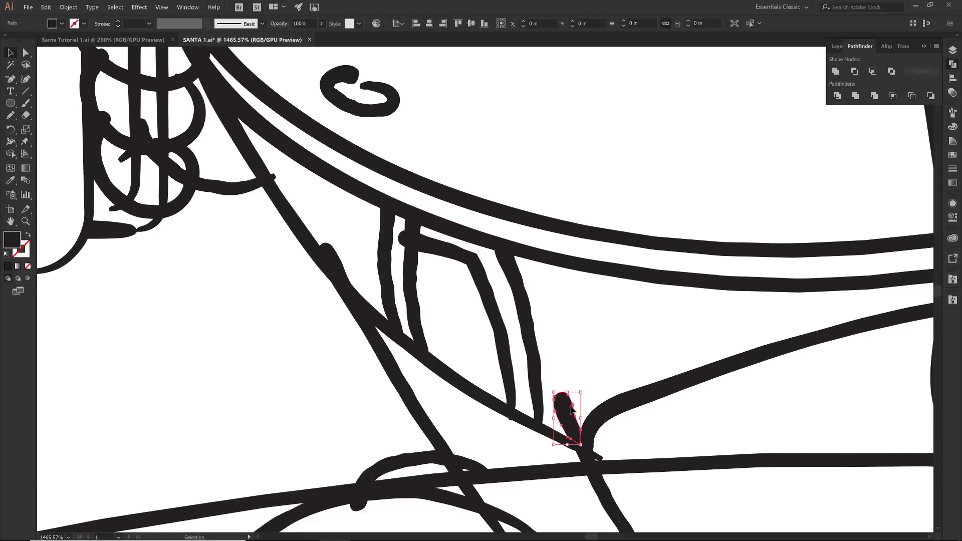
pyautogui.press('Delete')
pyautogui.click(598, 453)
pyautogui.press('Delete')
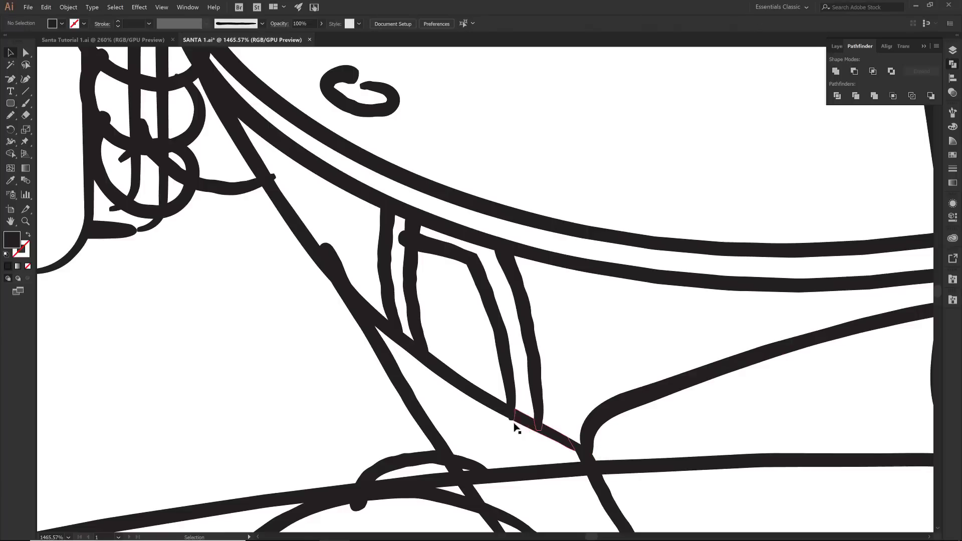
pyautogui.click(509, 423)
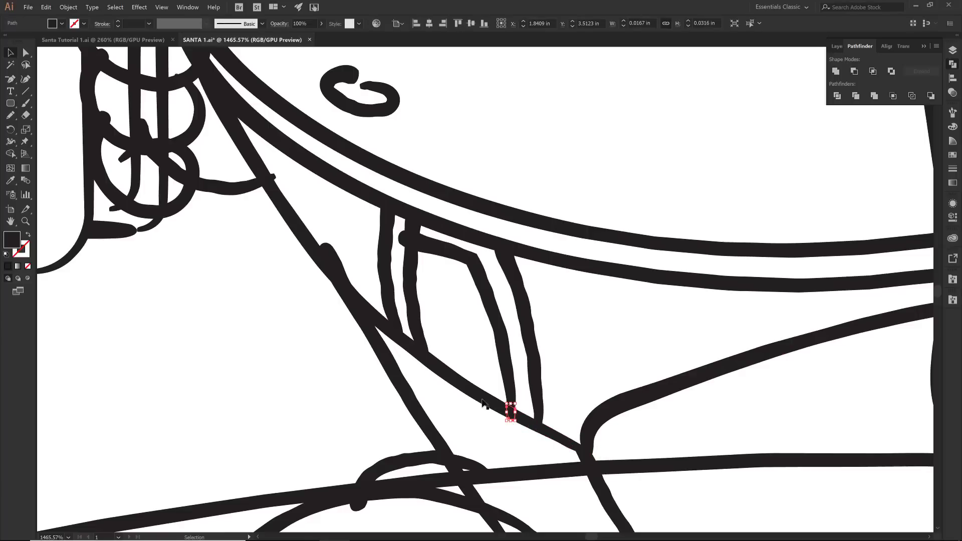
pyautogui.press('Delete')
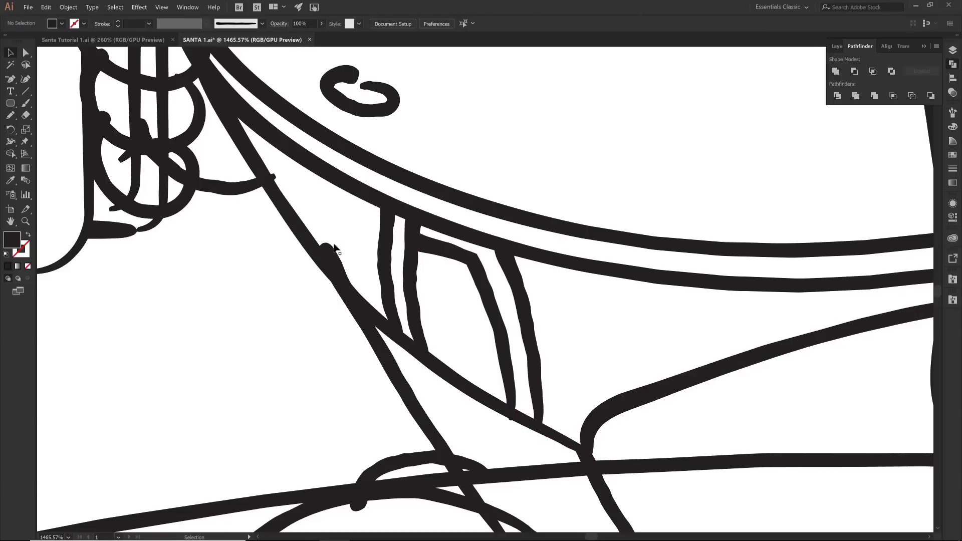
# Delete the leftover fragments around the knuckles on the hand
pyautogui.click(333, 247)
pyautogui.press('Delete')
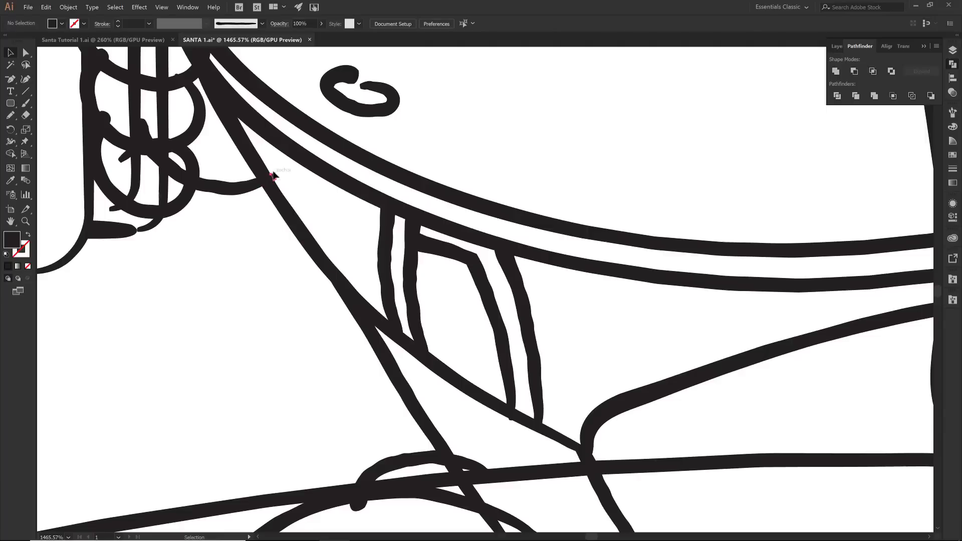
pyautogui.click(272, 178)
pyautogui.press('Delete')
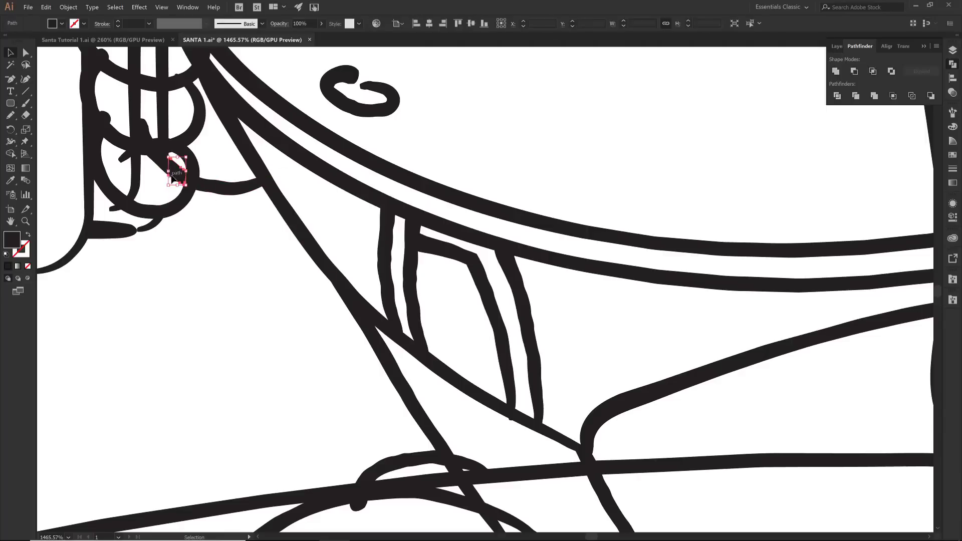
pyautogui.click(167, 168)
pyautogui.press('Delete')
pyautogui.click(153, 159)
pyautogui.press('Delete')
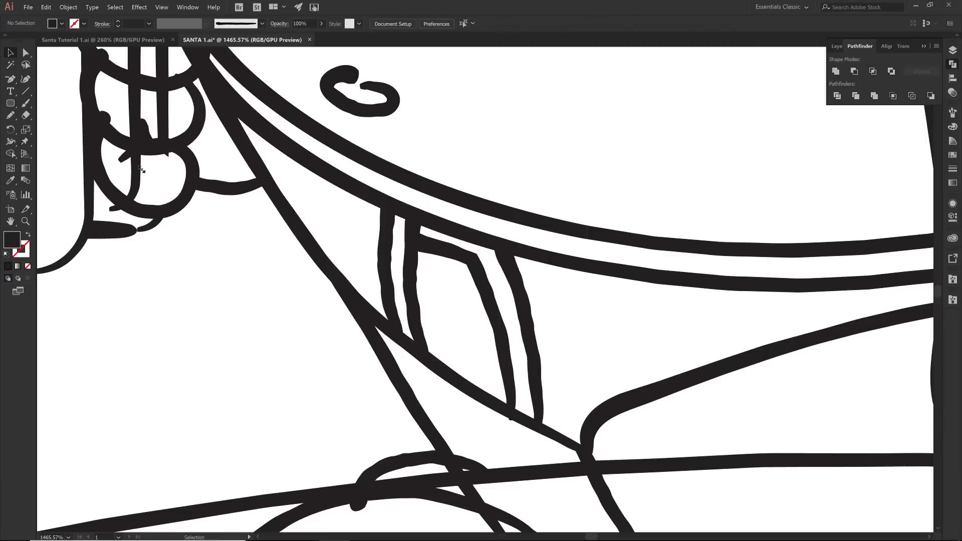
pyautogui.click(139, 172)
pyautogui.press('Delete')
pyautogui.click(167, 158)
pyautogui.press('Delete')
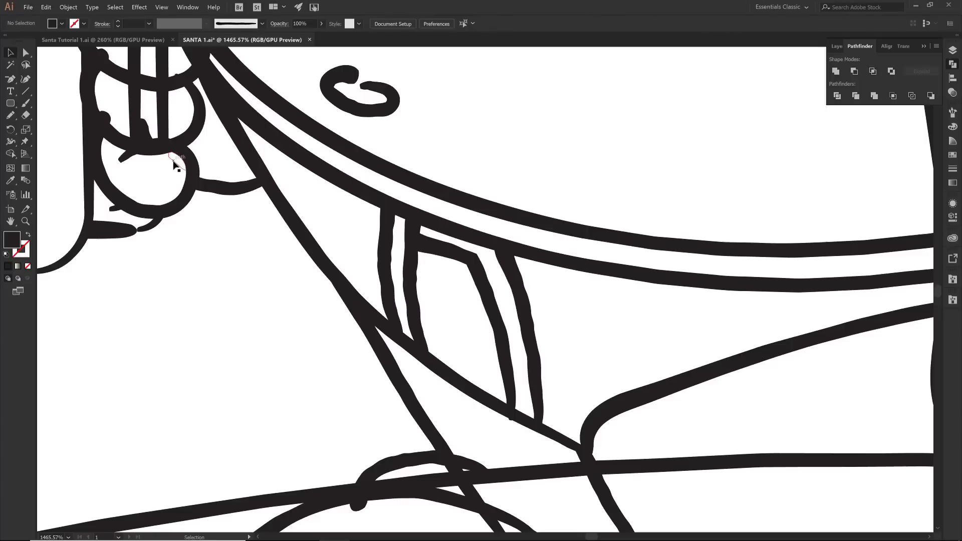
# Try selecting paths similar to a knuckle fragment, then zoom in on the mug handle
pyautogui.click(173, 163)
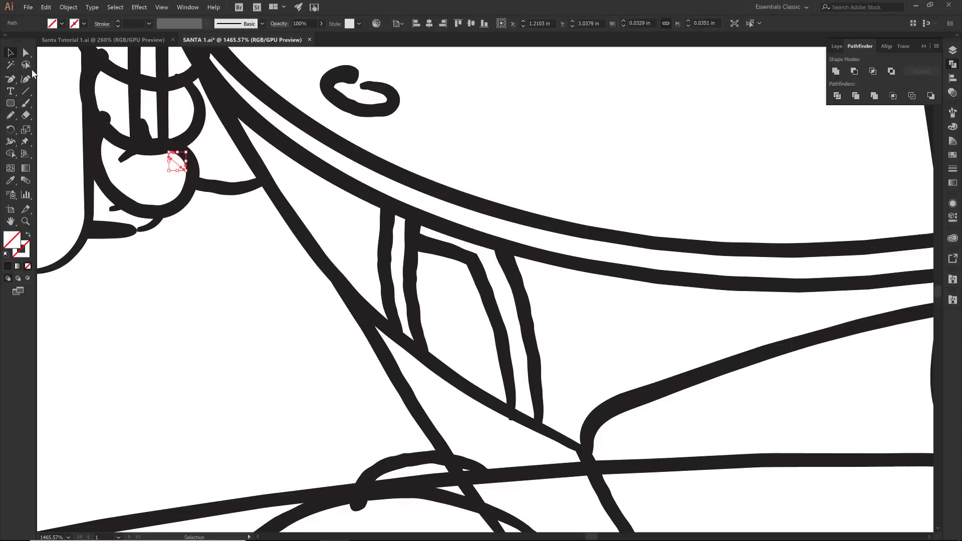
pyautogui.click(10, 67)
pyautogui.click(174, 163)
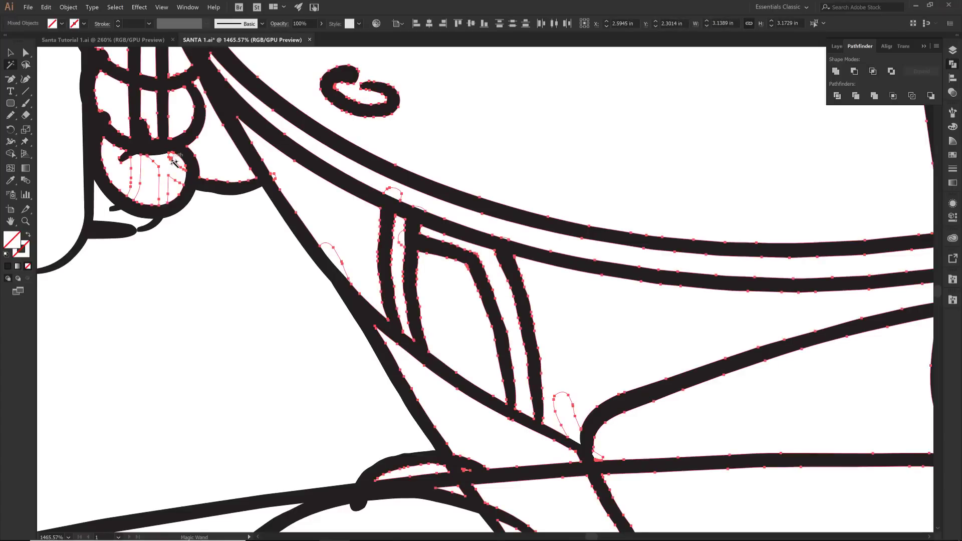
pyautogui.hotkey('ctrl', 'shift', 'a')
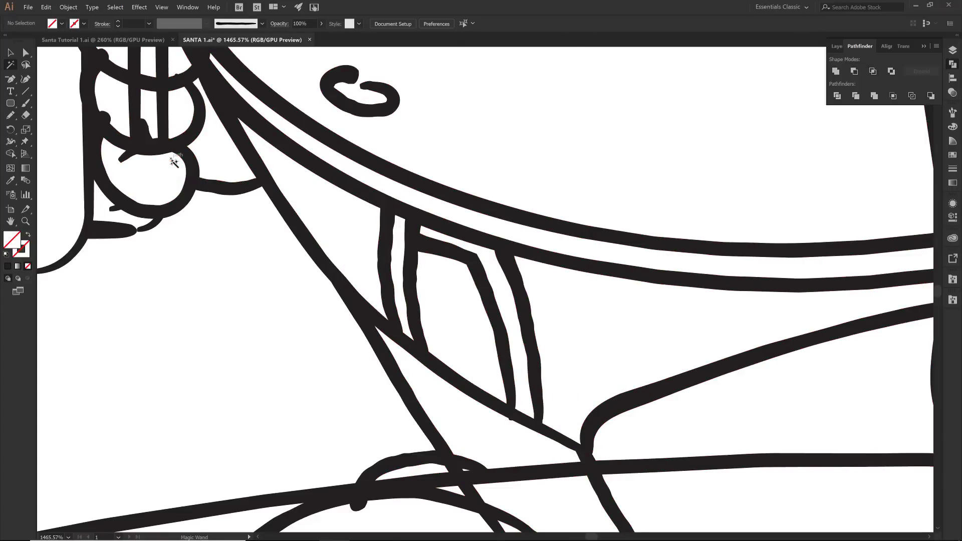
pyautogui.moveTo(173, 163); pyautogui.dragTo(464, 343)
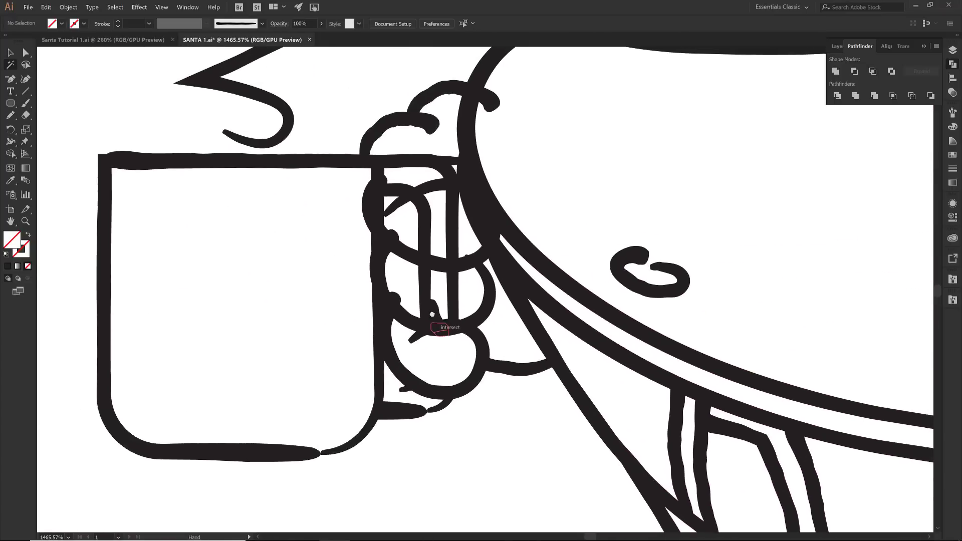
pyautogui.press('z')
pyautogui.moveTo(322, 111); pyautogui.dragTo(526, 386)
pyautogui.press('v')
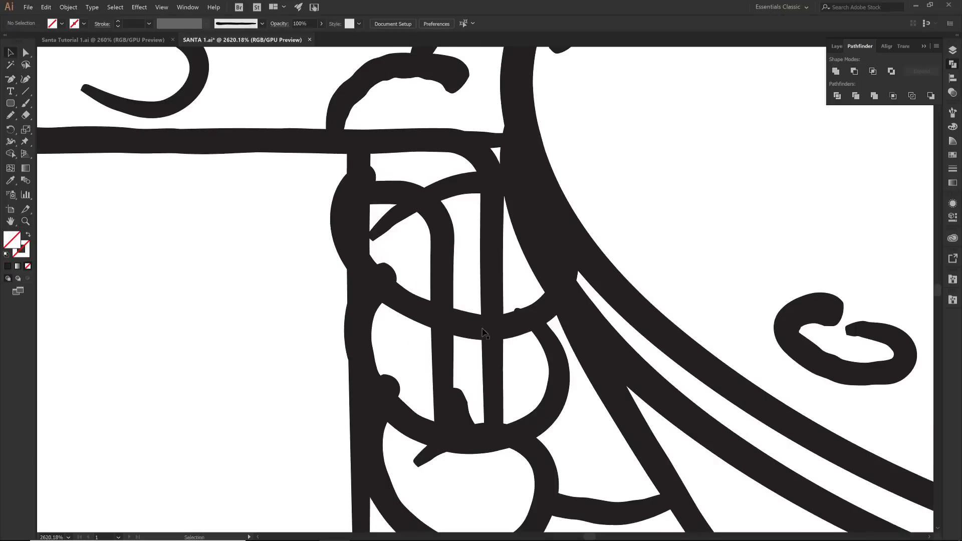
# Delete the small crescent and stray pieces around the mug handle stroke
pyautogui.click(342, 226)
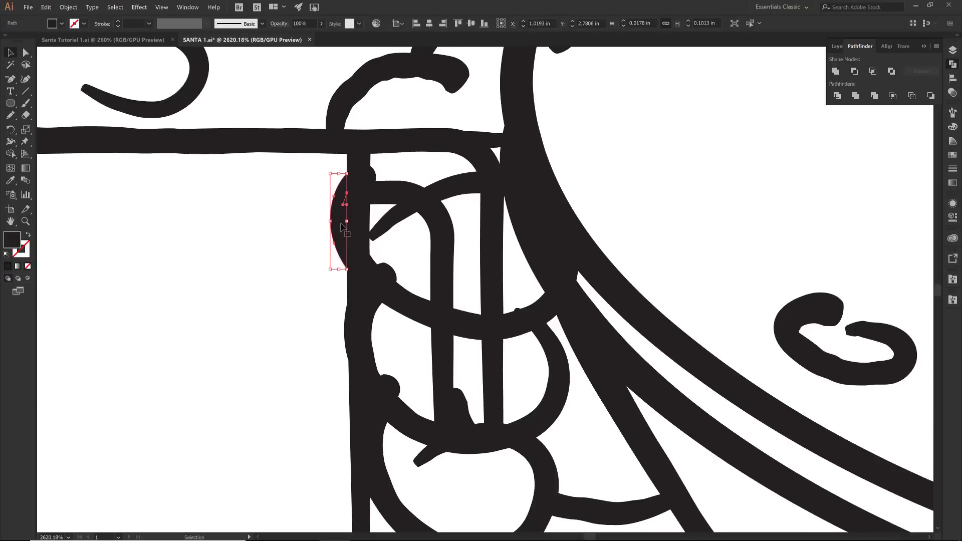
pyautogui.press('Delete')
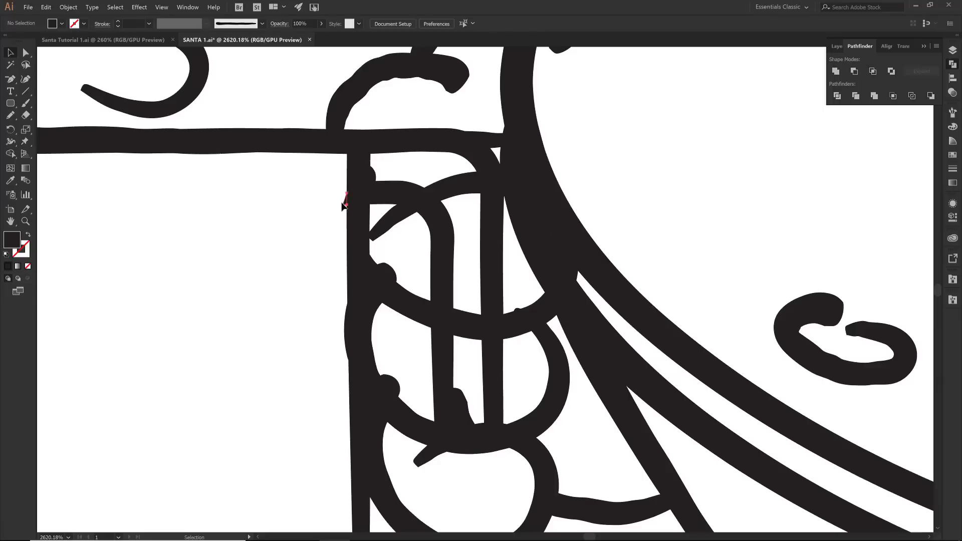
pyautogui.click(343, 204)
pyautogui.press('Delete')
pyautogui.click(394, 274)
pyautogui.press('Delete')
pyautogui.click(518, 310)
pyautogui.press('Delete')
# Delete the blob and overlapping stroke pieces, including the vertical segment, between the fingers
pyautogui.click(455, 398)
pyautogui.press('Delete')
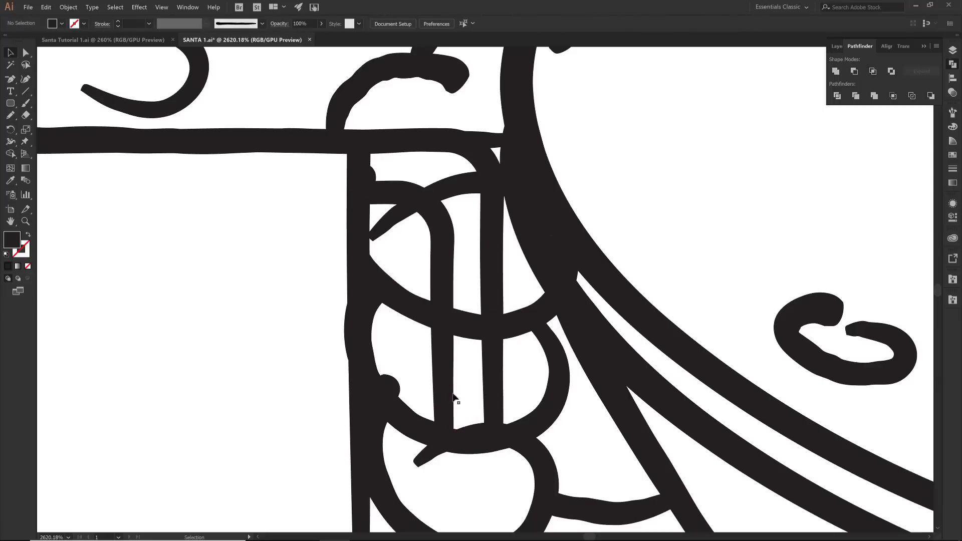
pyautogui.click(441, 401)
pyautogui.press('Delete')
pyautogui.click(491, 391)
pyautogui.press('Delete')
pyautogui.click(449, 367)
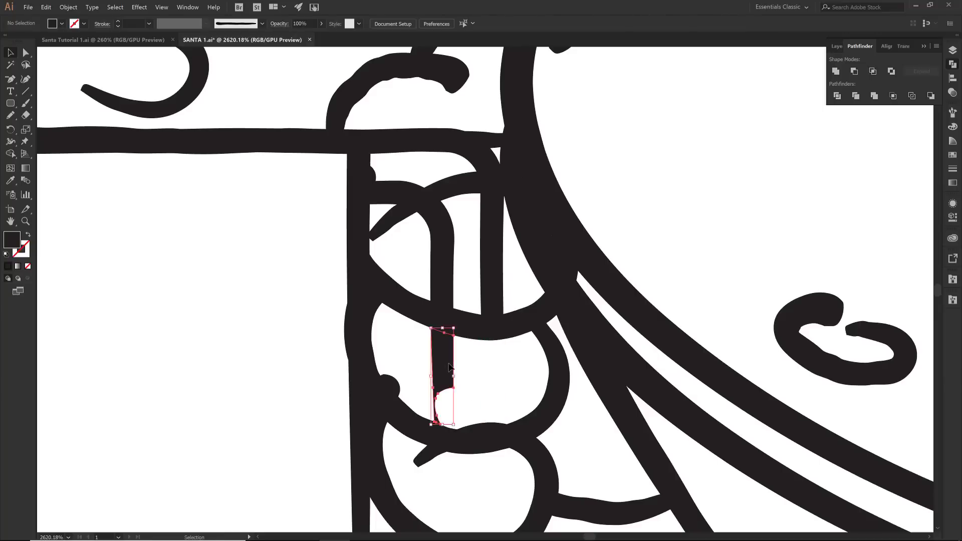
pyautogui.press('Delete')
# Delete the small black blob and tiny pieces on the lower finger curve
pyautogui.click(389, 386)
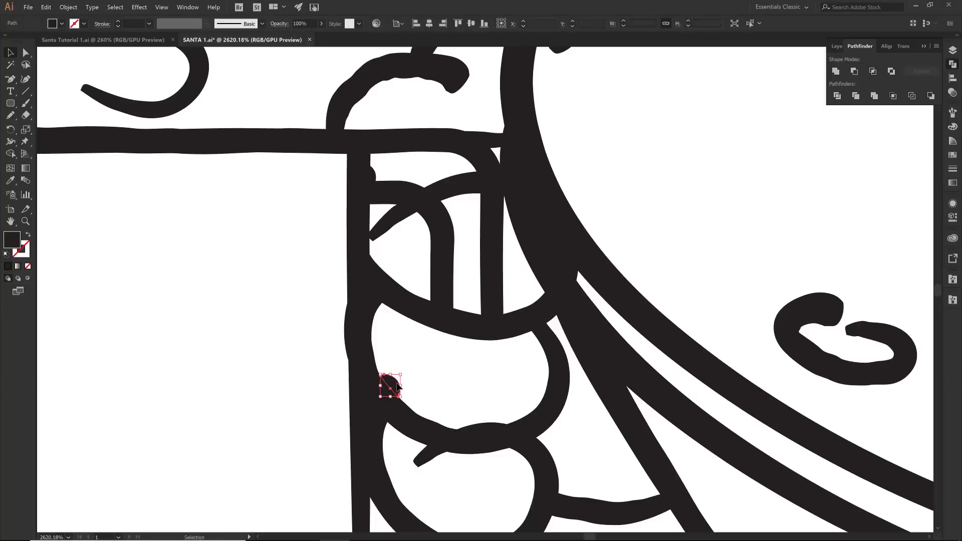
pyautogui.press('Delete')
pyautogui.click(490, 425)
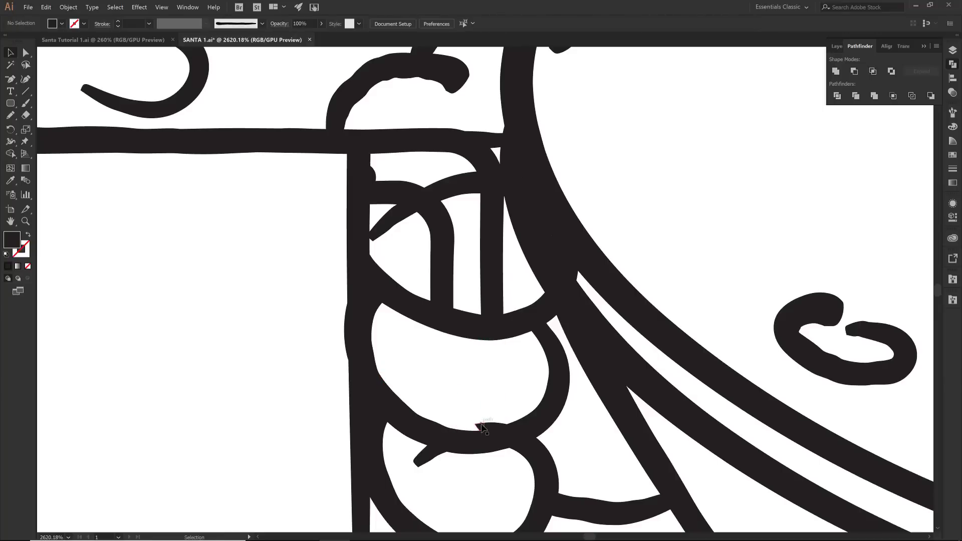
pyautogui.press('Delete')
pyautogui.click(504, 427)
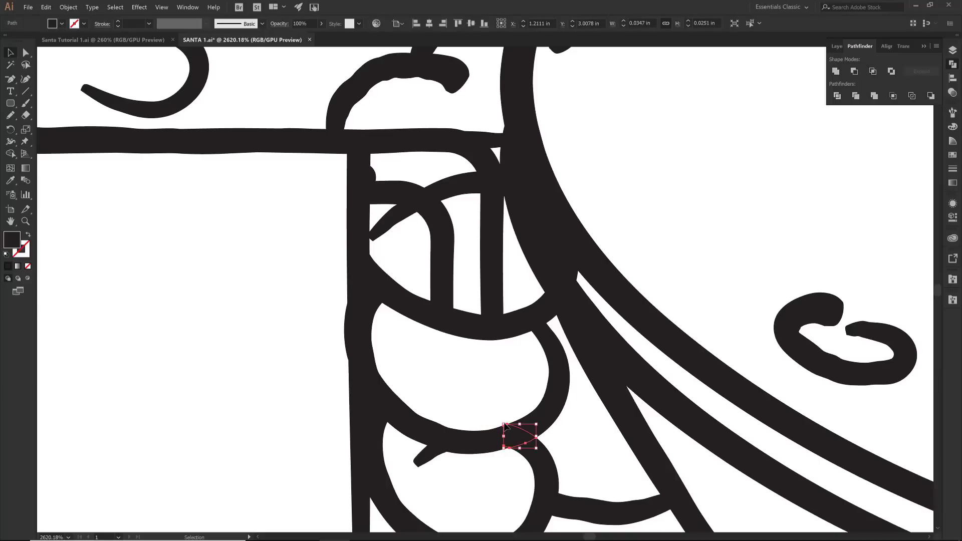
# Delete the tiny overlap plus the ground-line pieces behind Santa's legs and inside the boot
pyautogui.press('Delete')
pyautogui.hotkey('ctrl', '0')
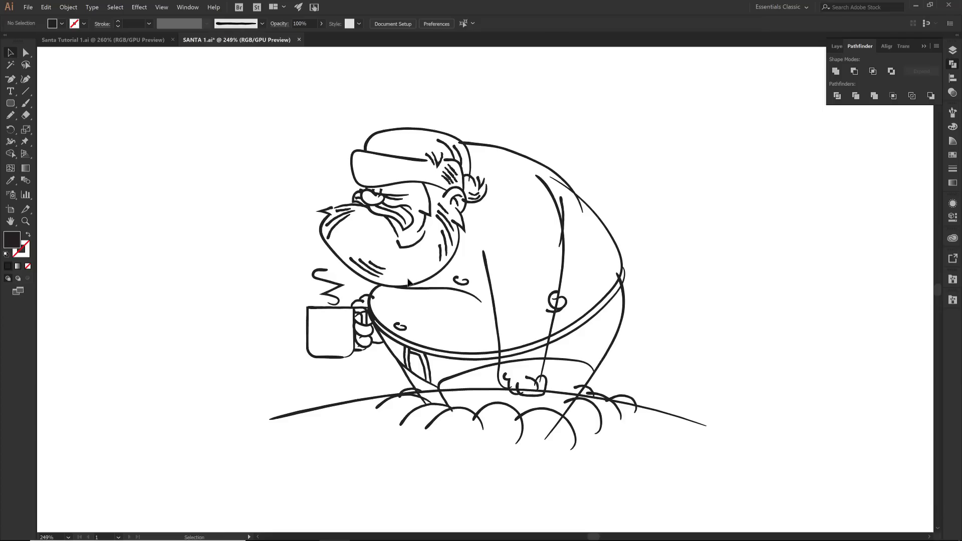
pyautogui.press('z')
pyautogui.moveTo(333, 252); pyautogui.dragTo(661, 469)
pyautogui.press('v')
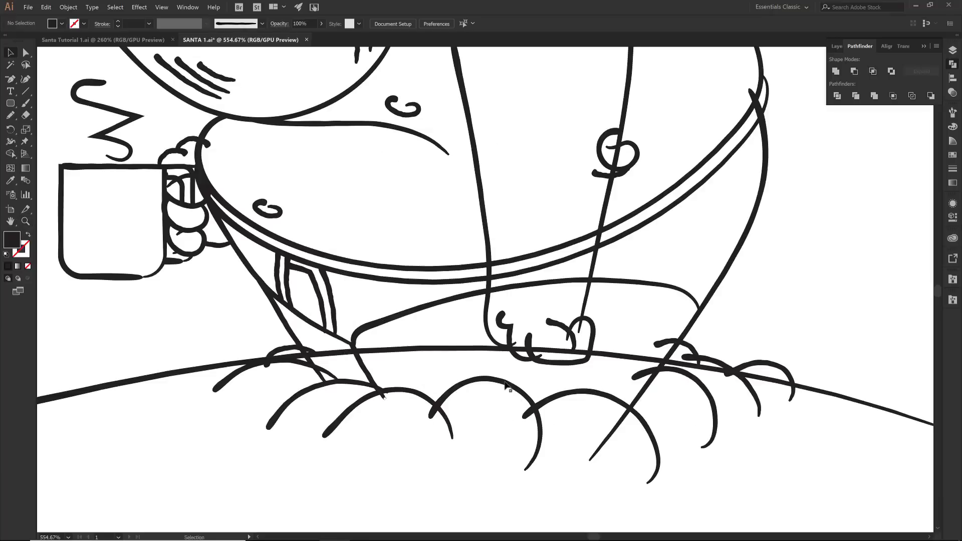
pyautogui.click(469, 349)
pyautogui.press('Delete')
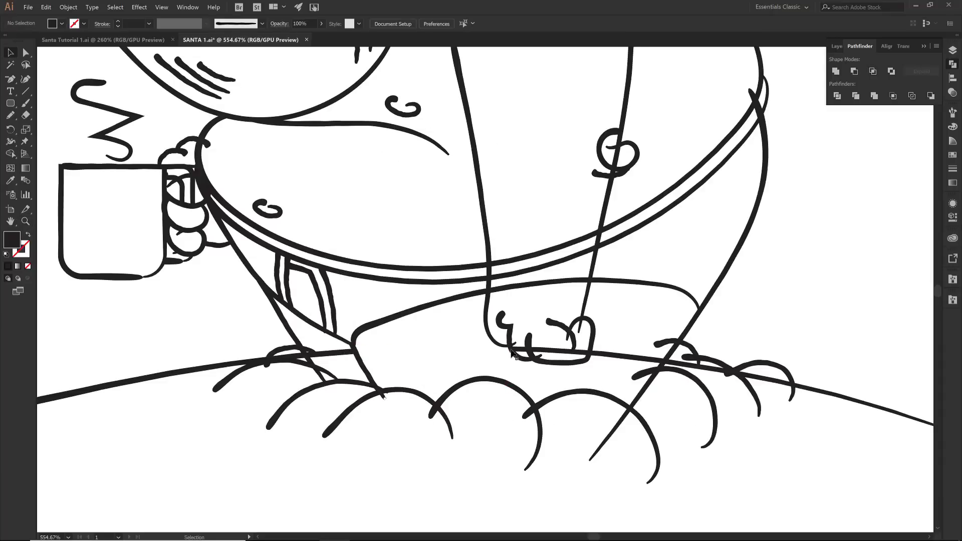
pyautogui.click(534, 352)
pyautogui.press('Delete')
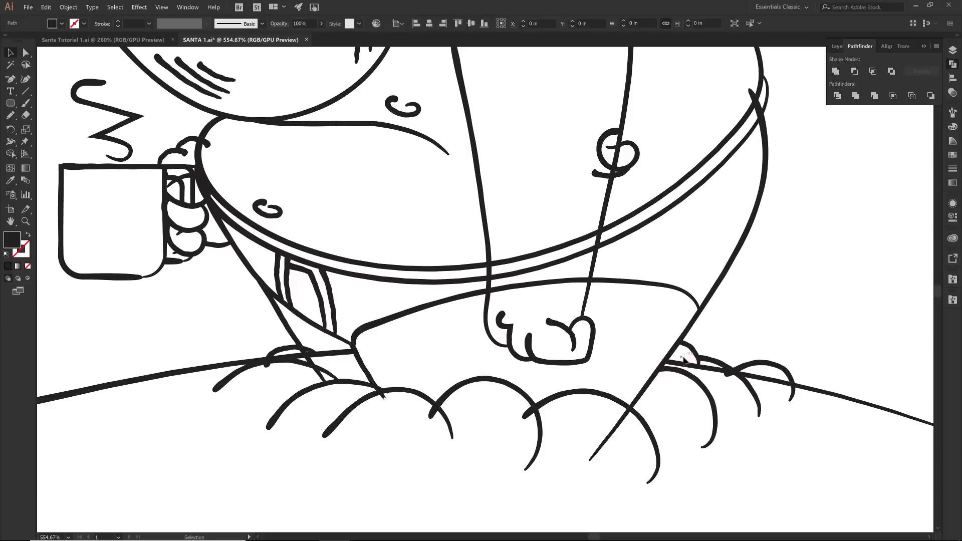
# Erase the remaining ground-line segments over the clouds and beside the boot with Shape Builder
pyautogui.click(716, 373)
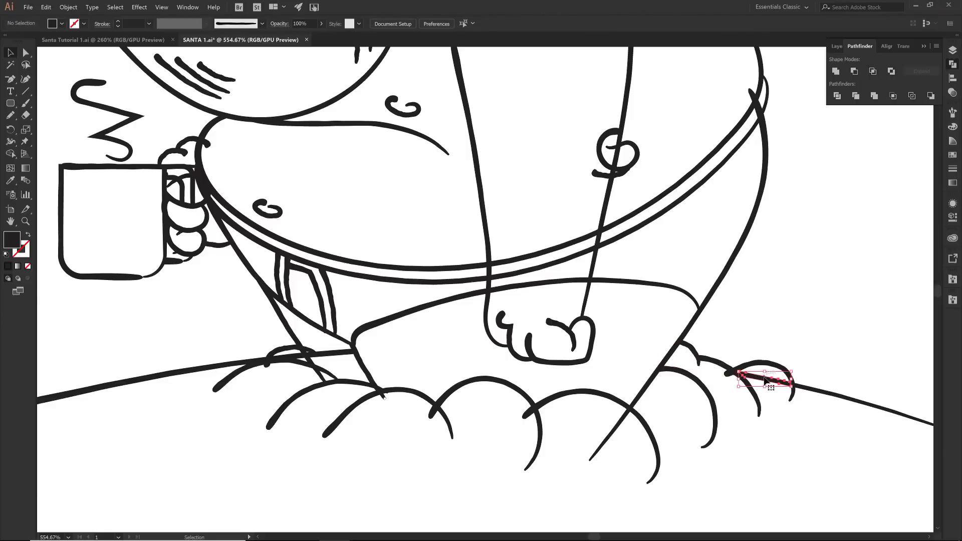
pyautogui.click(758, 378)
pyautogui.click(333, 352)
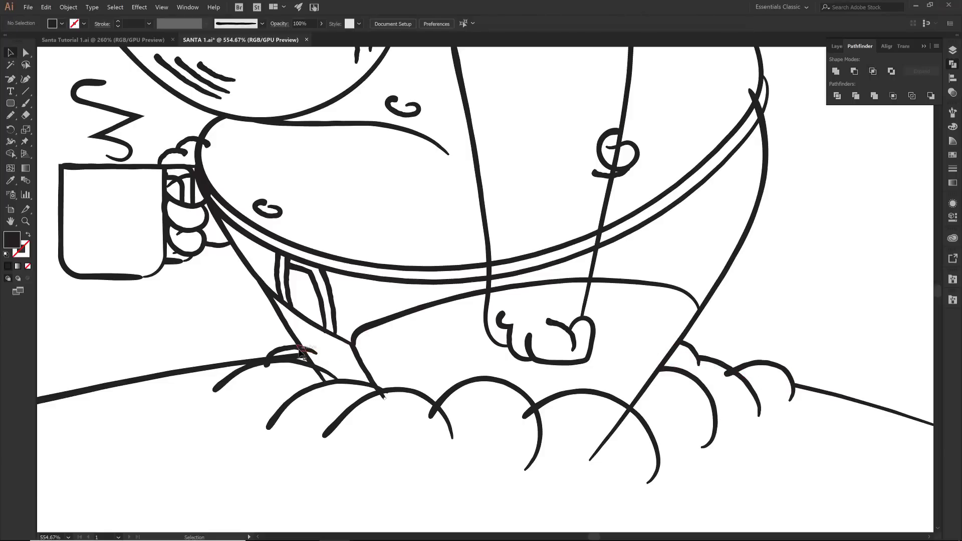
pyautogui.click(298, 357)
pyautogui.click(313, 354)
pyautogui.click(382, 395)
# Zoom in on the cloud top and delete the stray short line and the small outline bump
pyautogui.press('z')
pyautogui.moveTo(366, 379); pyautogui.dragTo(420, 419)
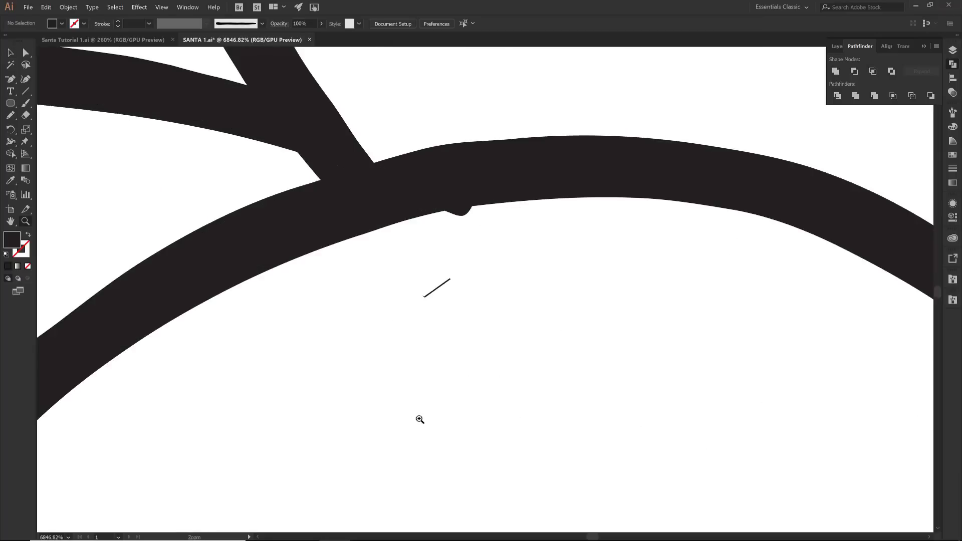
pyautogui.press('v')
pyautogui.click(443, 288)
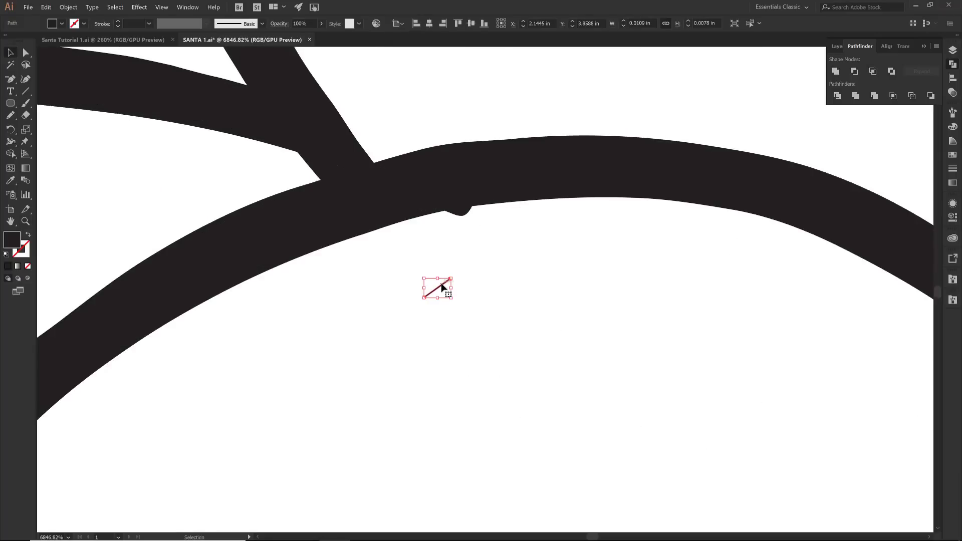
pyautogui.press('Delete')
pyautogui.click(464, 218)
pyautogui.press('Delete')
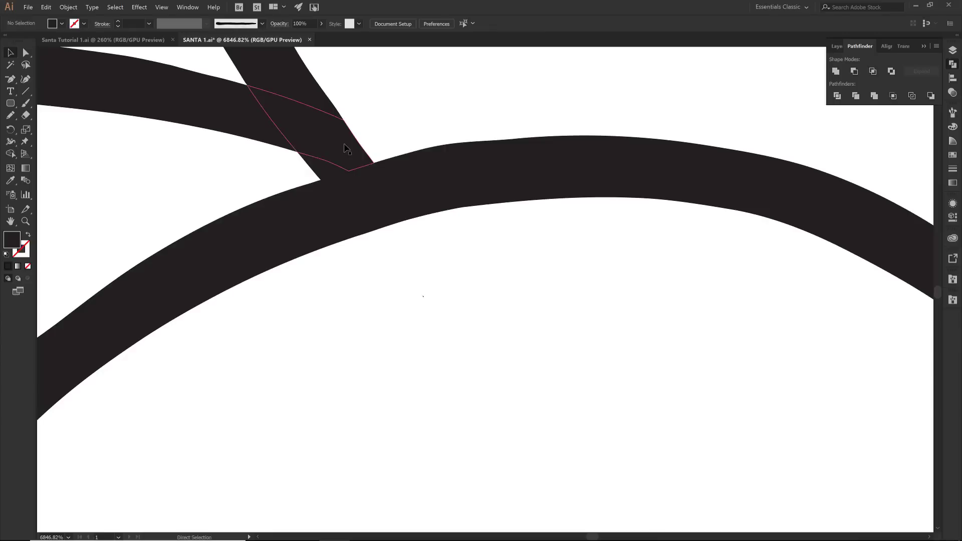
# Delete the small stroke, tiny path and sliver at the line crossings, and the round end blob
pyautogui.scroll(-3, 347, 148)
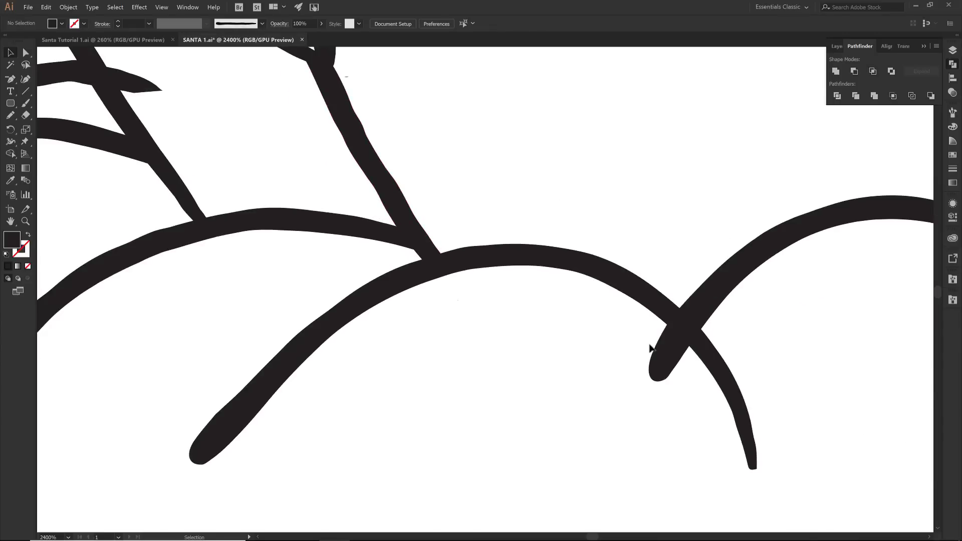
pyautogui.click(680, 355)
pyautogui.press('Delete')
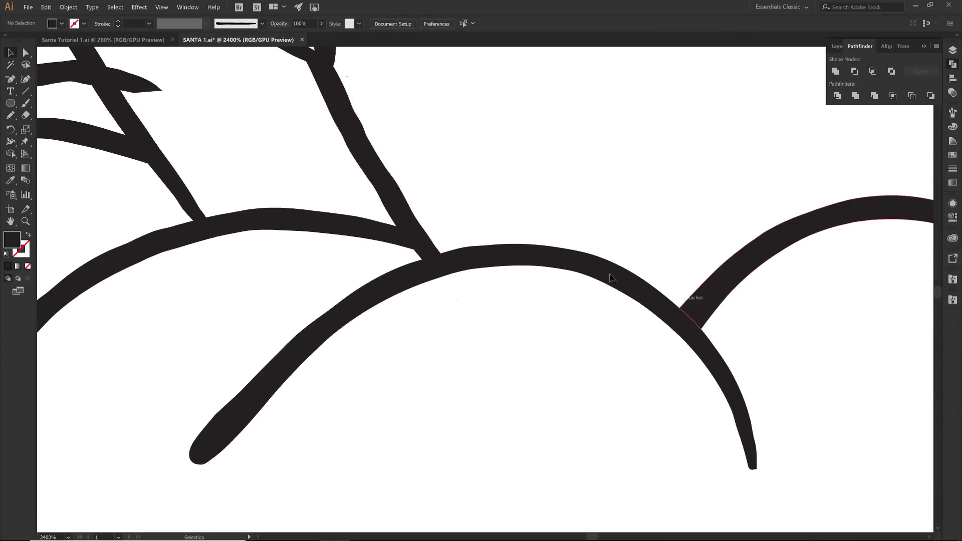
pyautogui.moveTo(391, 135); pyautogui.dragTo(551, 324)
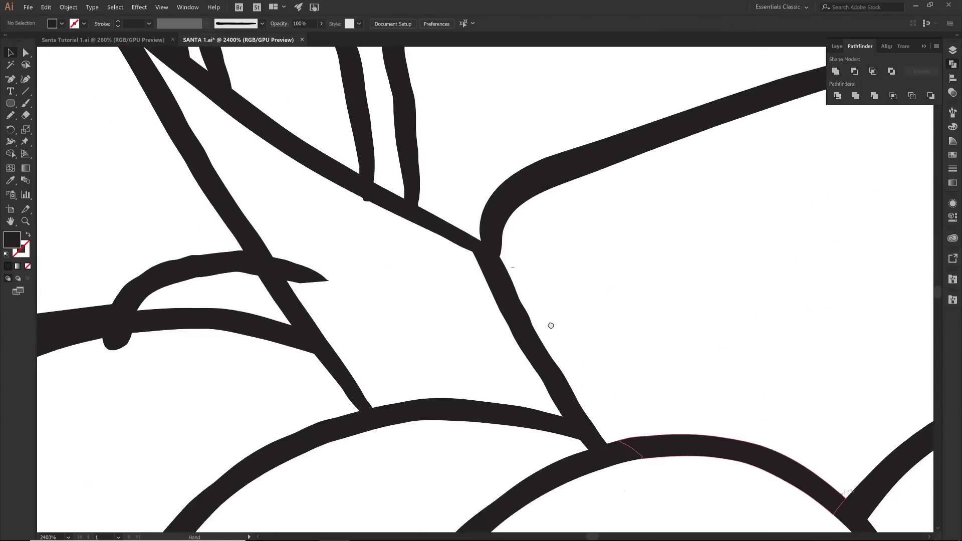
pyautogui.click(514, 275)
pyautogui.press('Delete')
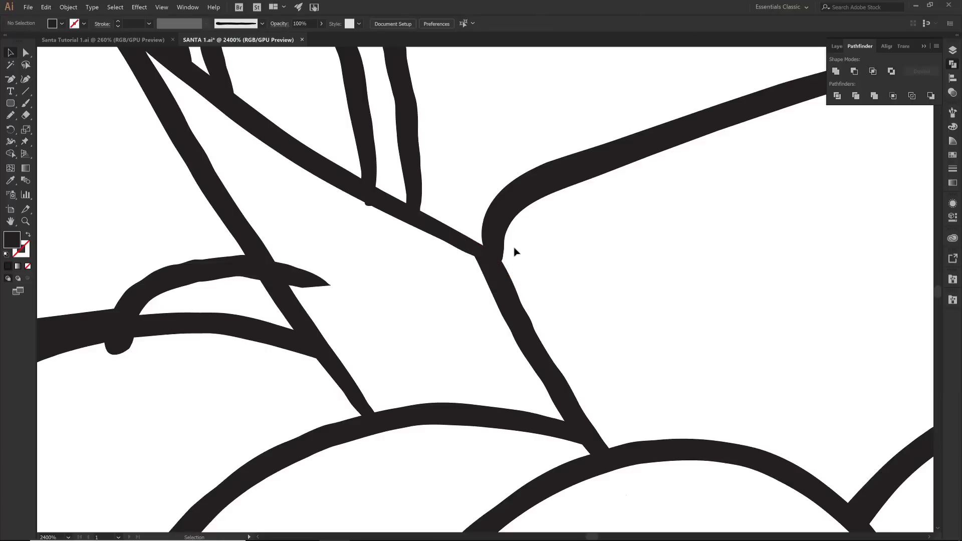
pyautogui.click(368, 206)
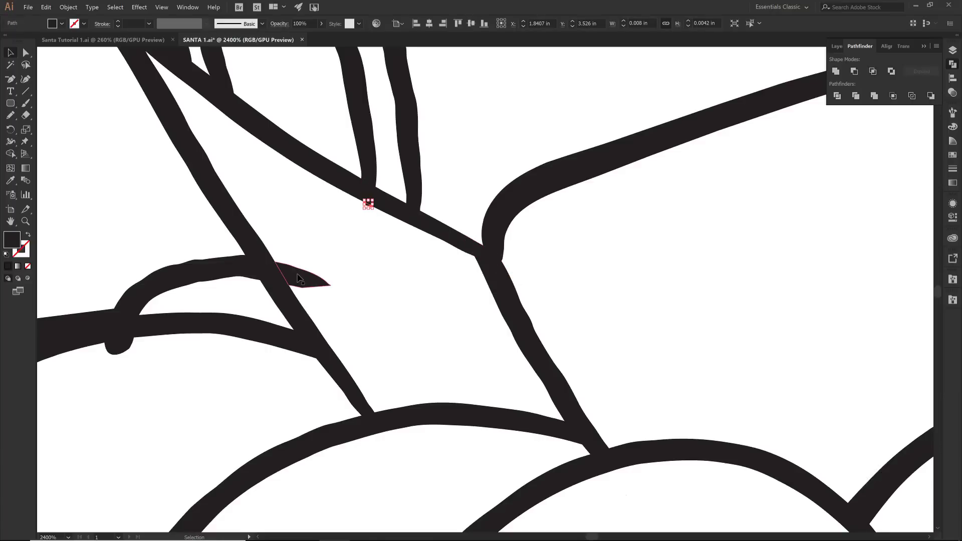
pyautogui.press('Delete')
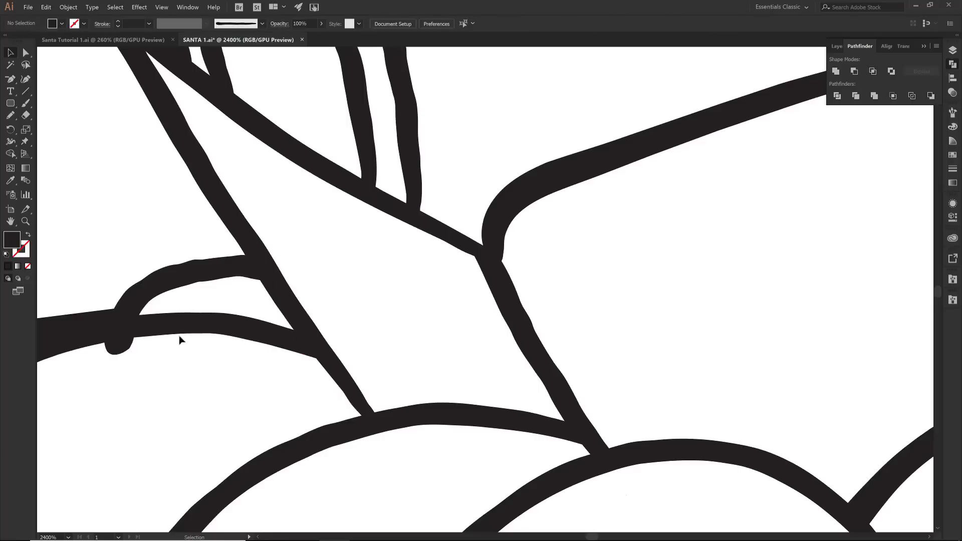
pyautogui.click(127, 353)
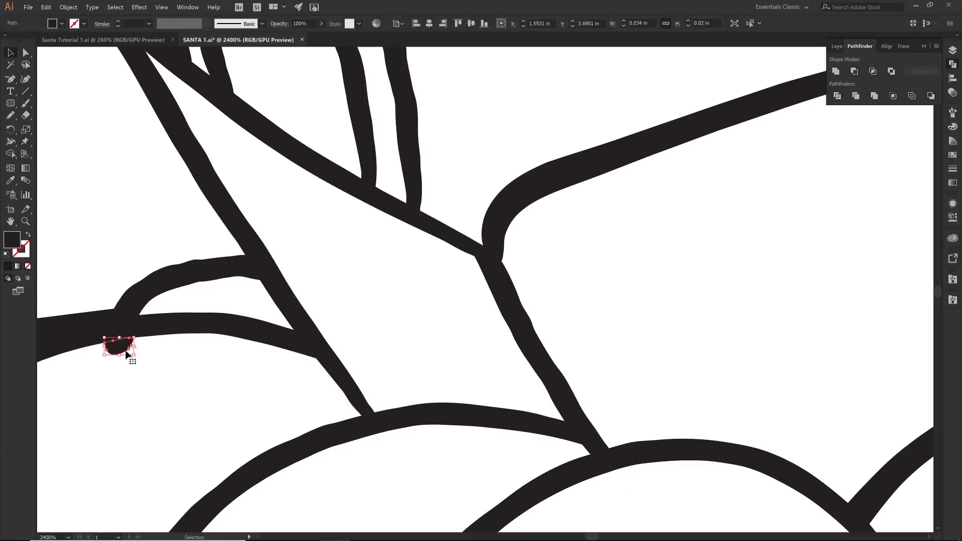
pyautogui.press('Delete')
# Zoom in on the mug handle and select the tiny stray piece where the hand meets the belly outline
pyautogui.scroll(-5, 126, 353)
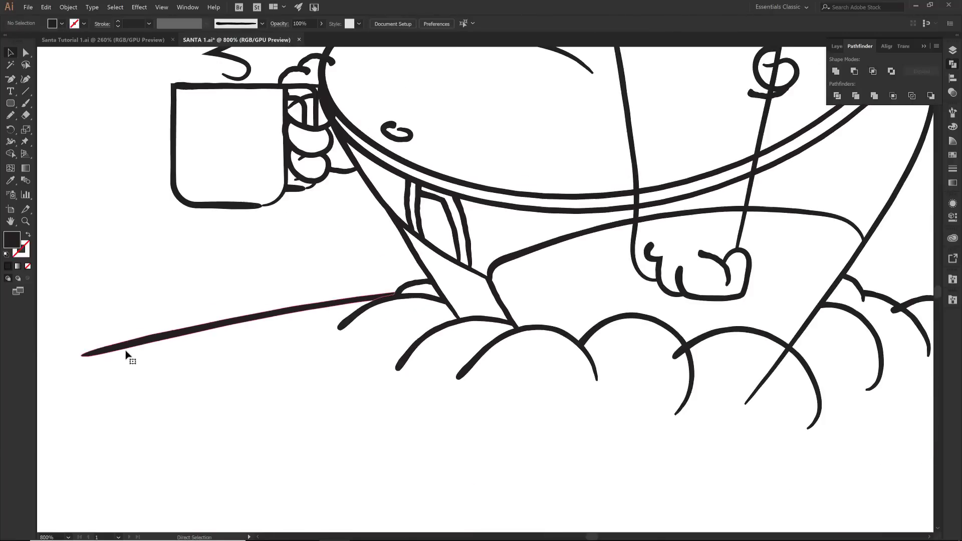
pyautogui.scroll(2, 126, 354)
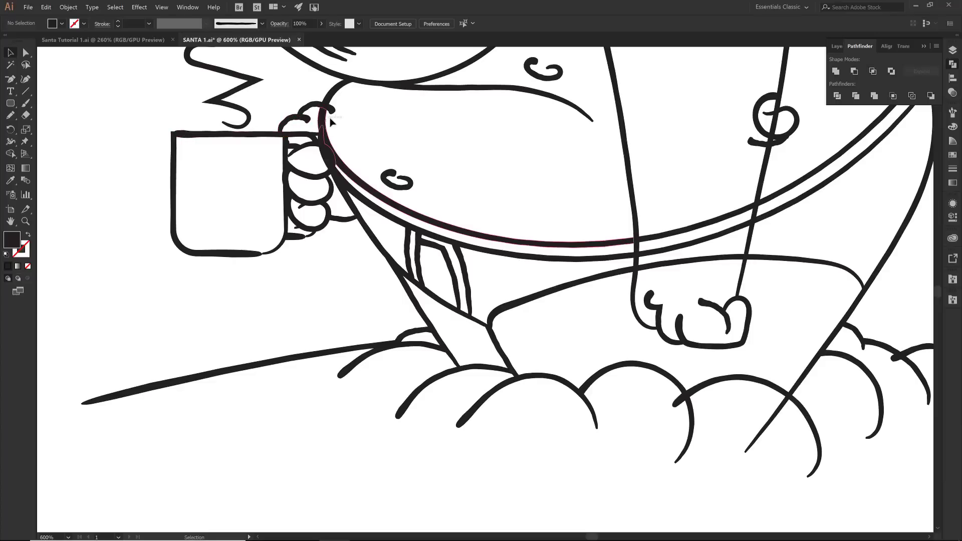
pyautogui.scroll(2, 350, 140)
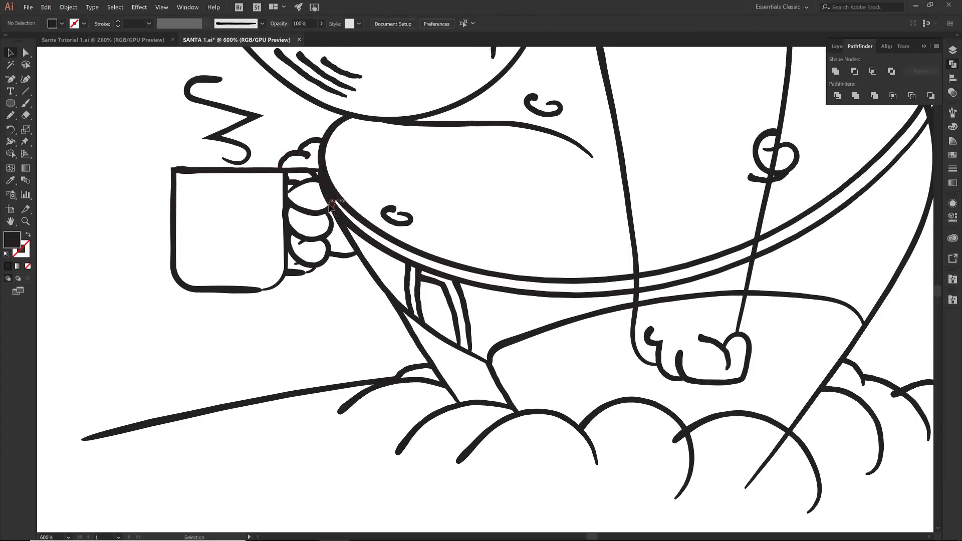
pyautogui.click(320, 193)
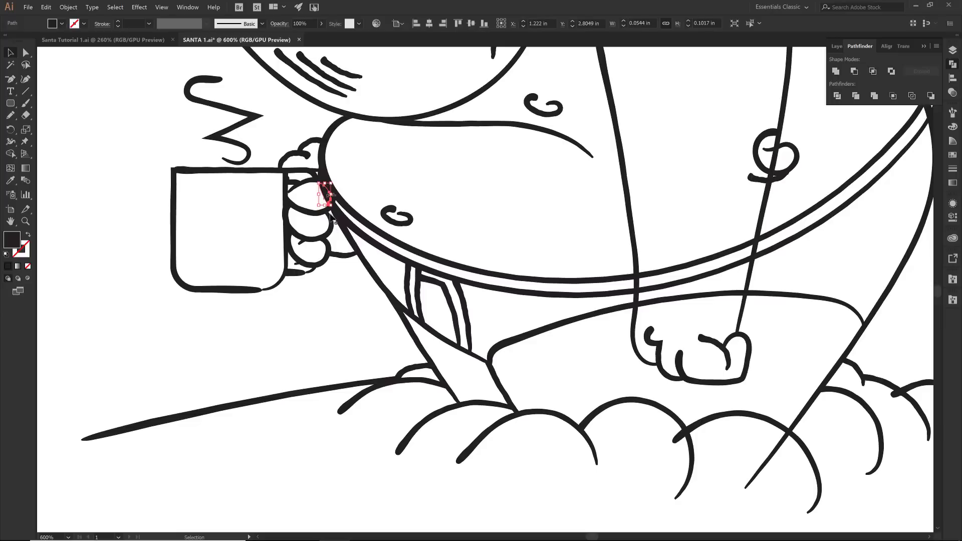
pyautogui.press('z')
pyautogui.moveTo(303, 158); pyautogui.dragTo(382, 262)
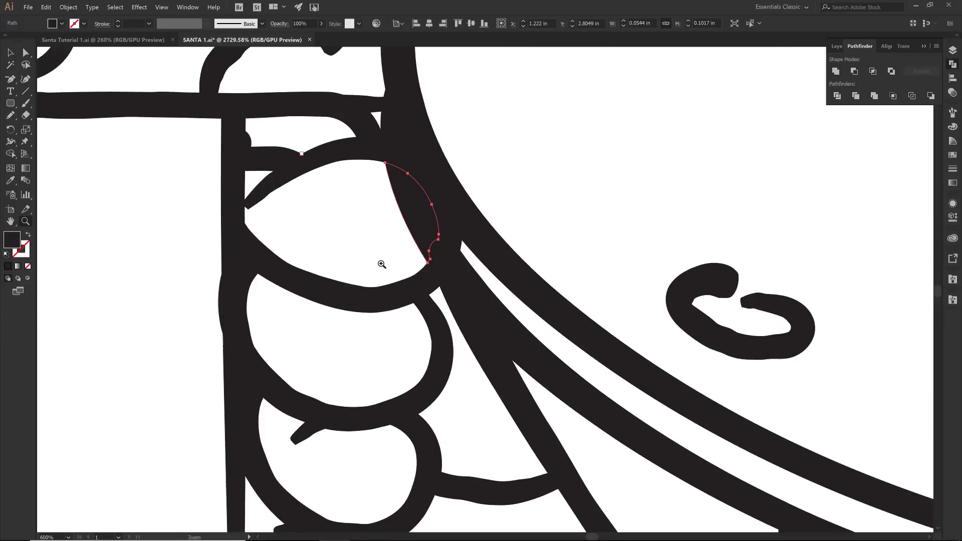
pyautogui.click(381, 264)
pyautogui.press('v')
pyautogui.click(390, 242)
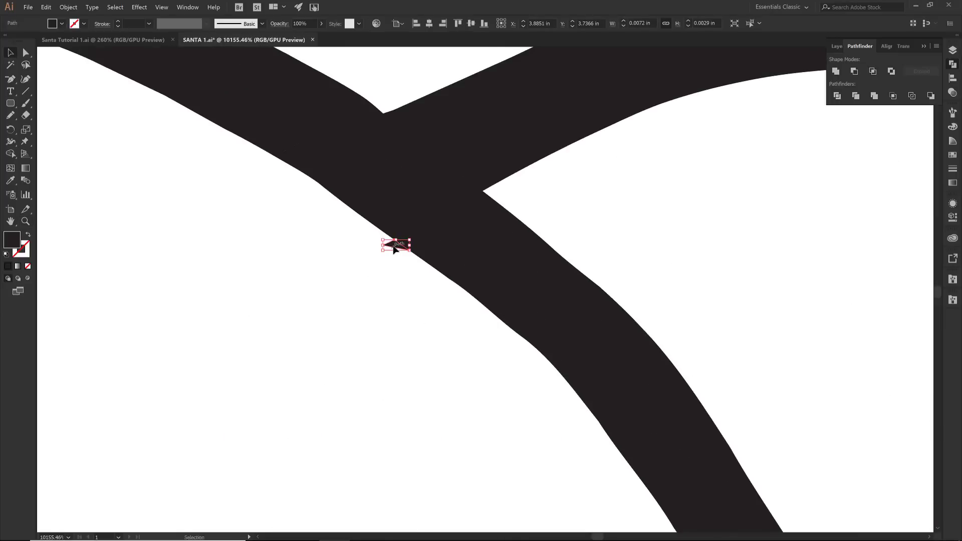
pyautogui.hotkey('ctrl', '0')
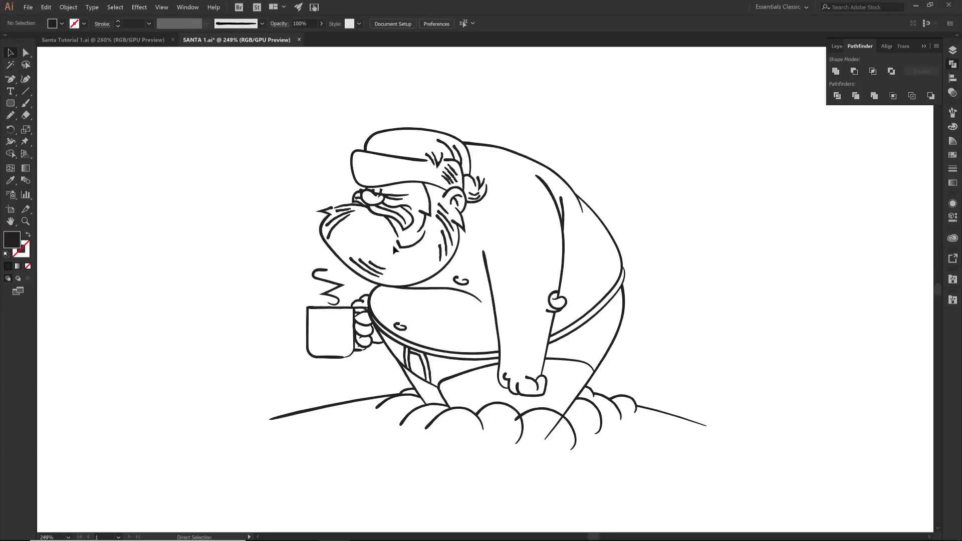